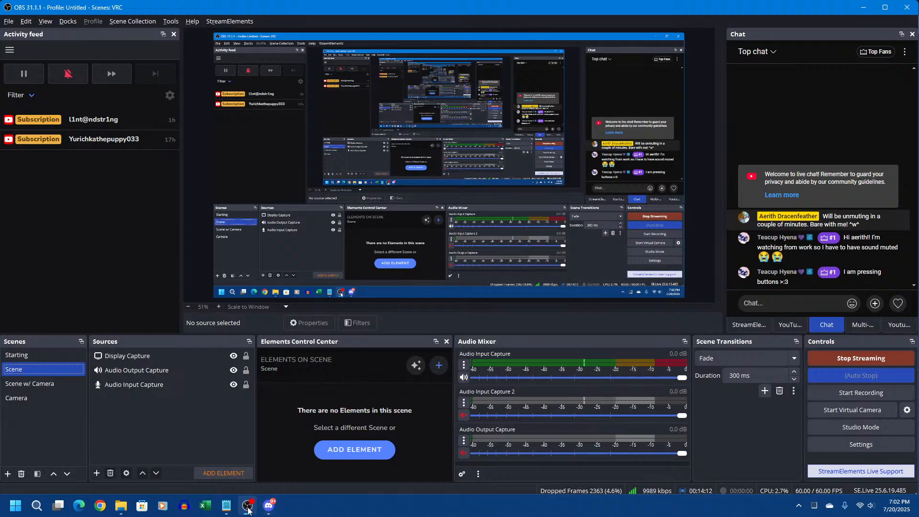
Launch Blender and open the Tail Take 2.blend project
left_click(326, 509)
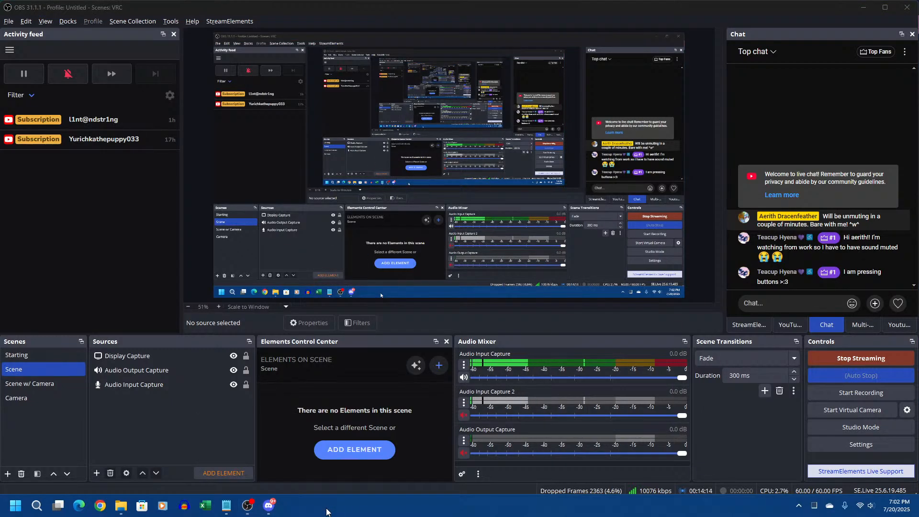
key("super")
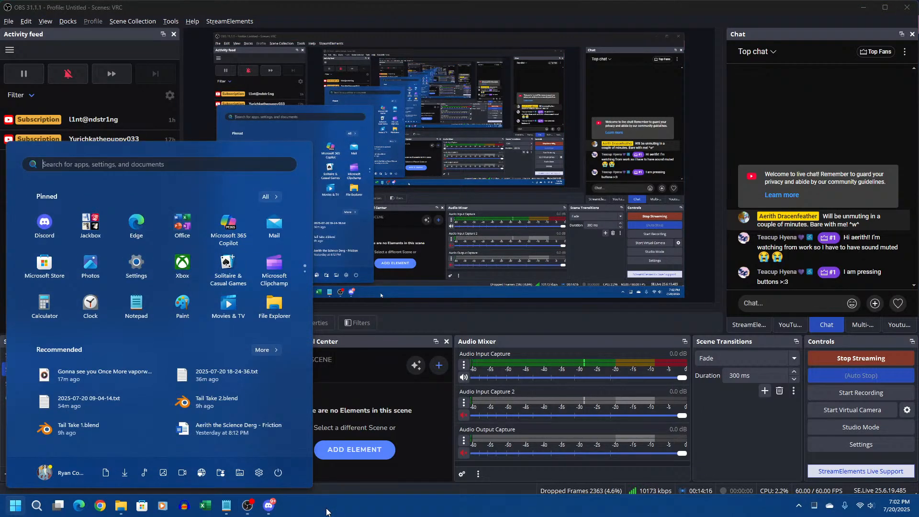
type("blwnswe")
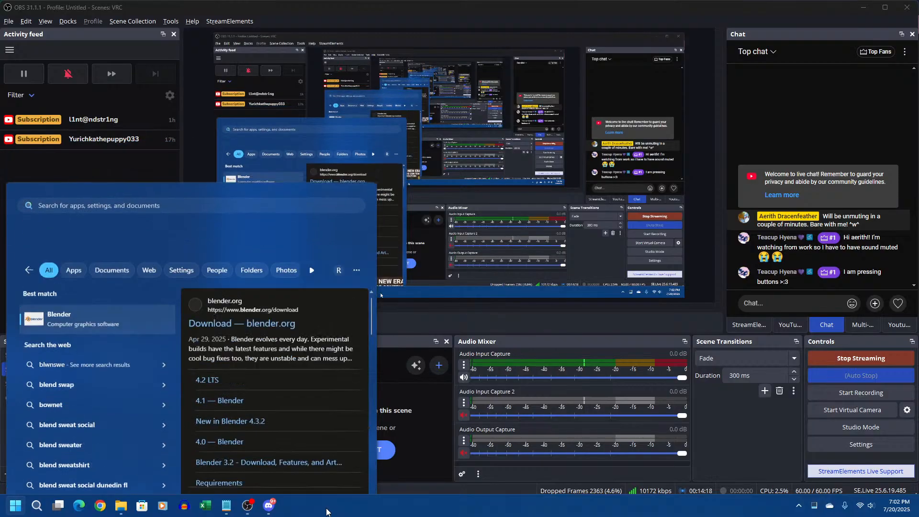
key("Return")
left_click(914, 4)
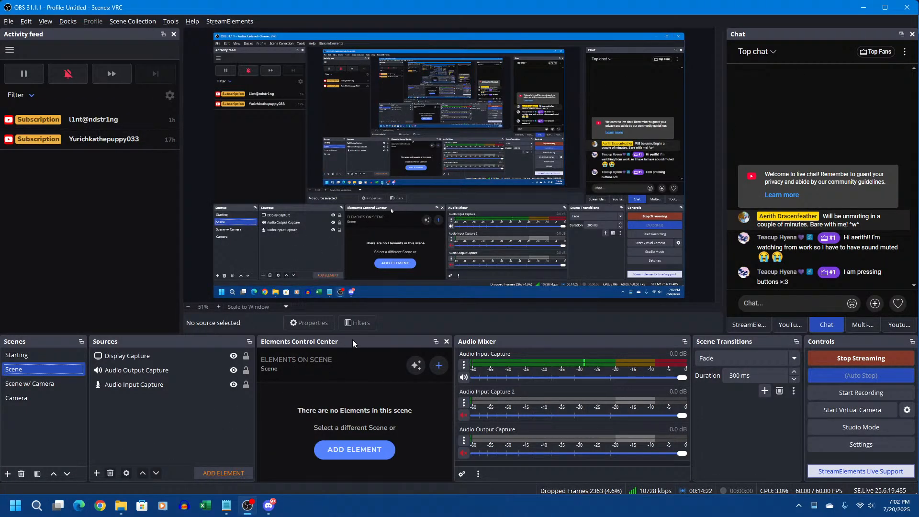
left_click(51, 355)
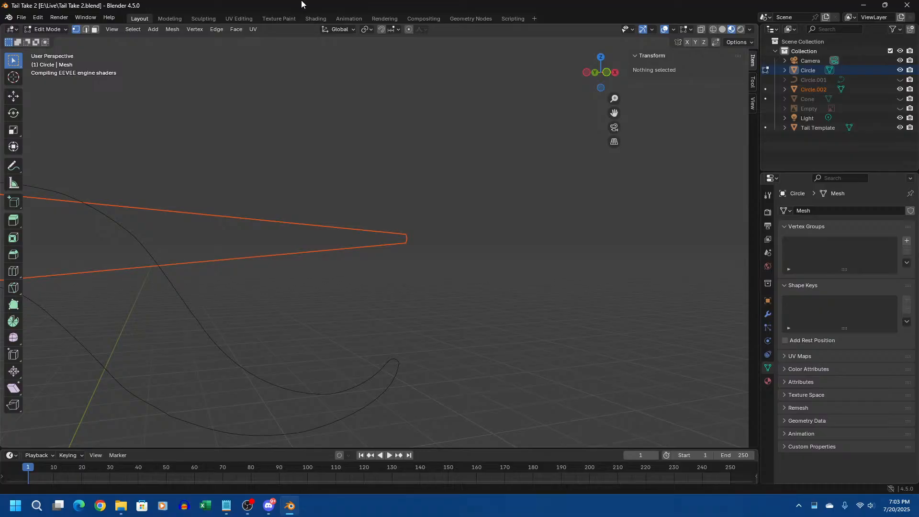
Hide the Circle.002 and Circle objects, leaving the Tail Template outline in the viewport
scroll(294, 191, "down", 5)
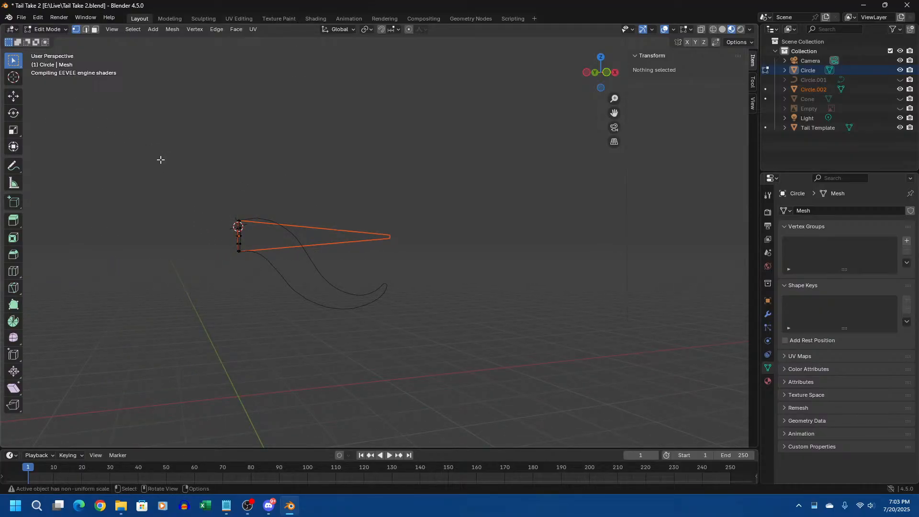
middle_click_drag(466, 267, 521, 273)
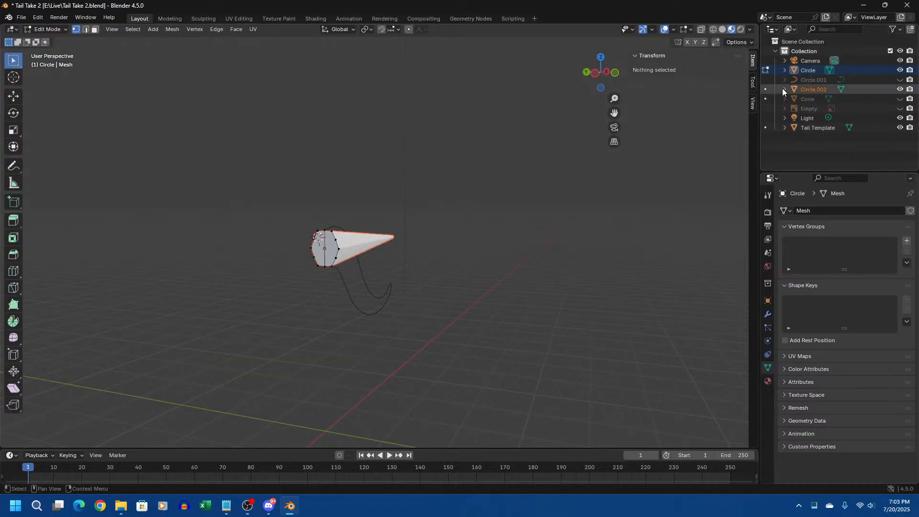
left_click(900, 89)
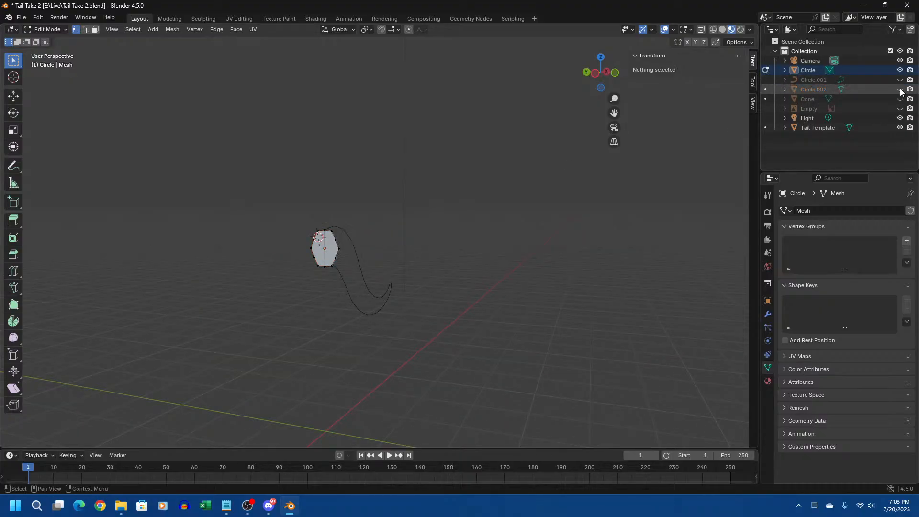
left_click(900, 70)
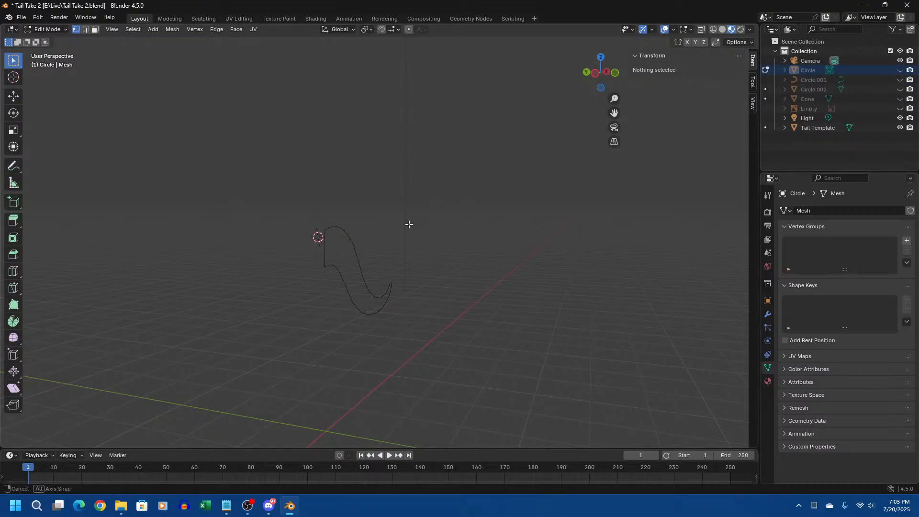
middle_click_drag(409, 224, 125, 281)
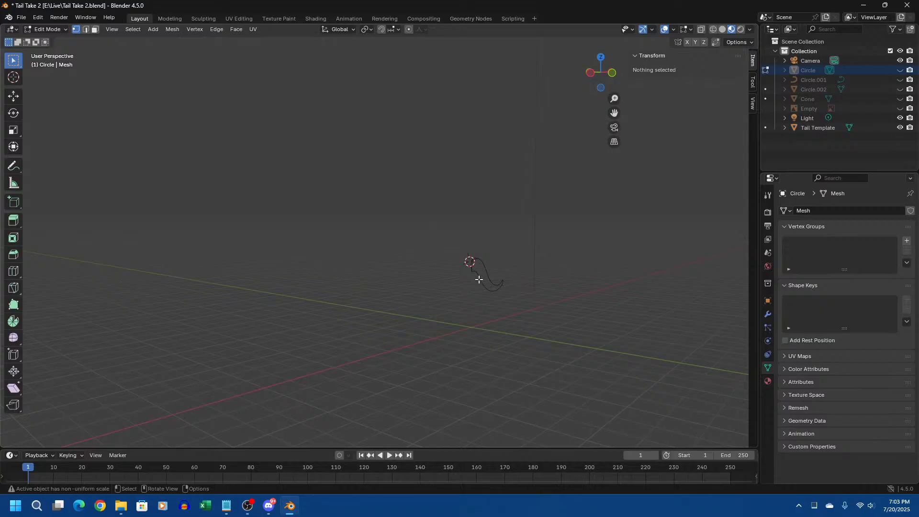
scroll(479, 279, "up", 2)
middle_click_drag(657, 308, 505, 289, "shift")
scroll(423, 255, "up", 4)
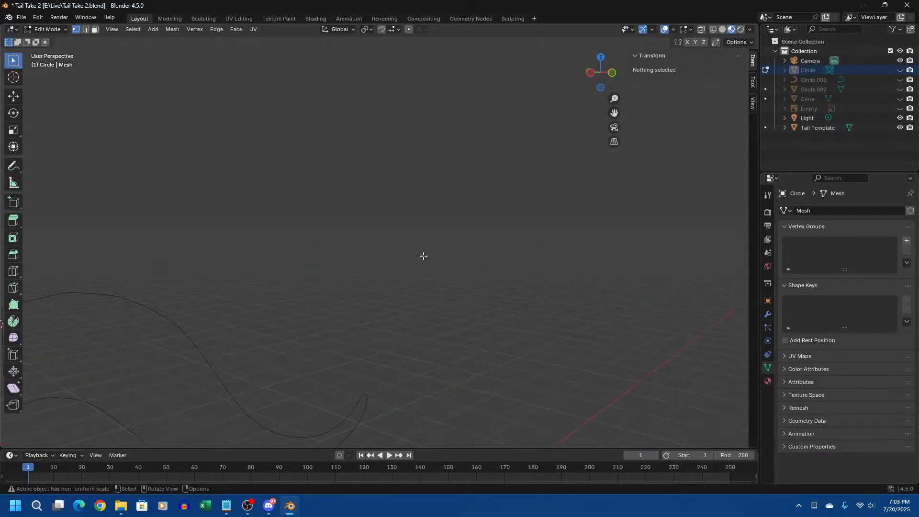
middle_click_drag(423, 255, 478, 227, "shift")
scroll(472, 239, "down", 4)
Switch to Discord to look over the pings channel and the Live voice channel, and return to Blender
mouse_move(269, 505)
left_click(249, 485)
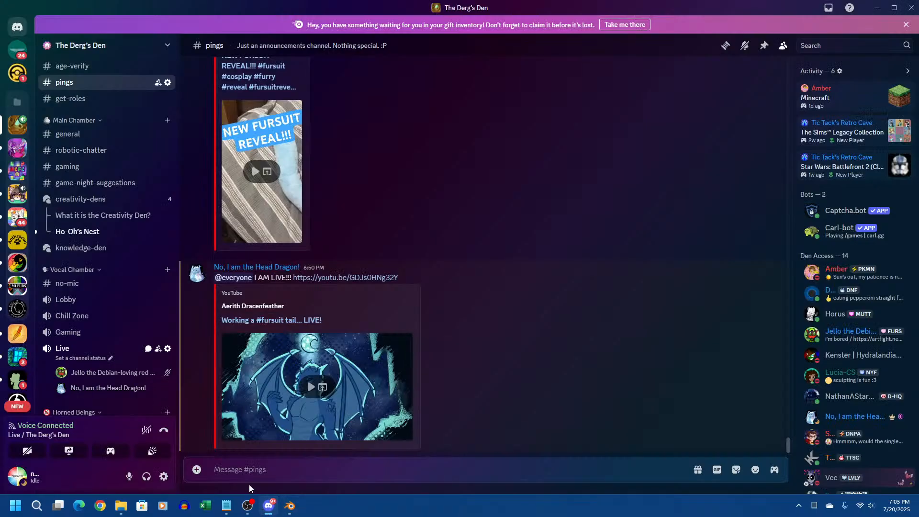
scroll(96, 309, "down", 1)
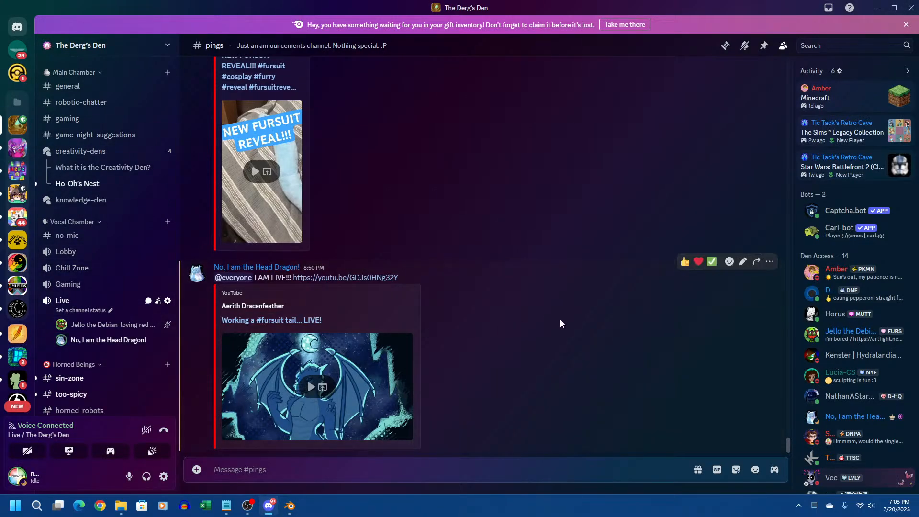
key("alt+Tab")
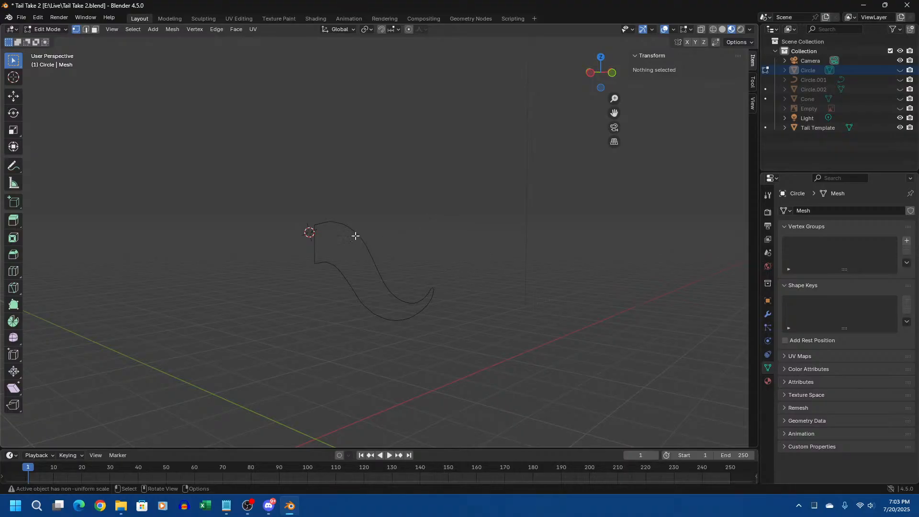
middle_click_drag(525, 271, 454, 249)
middle_click_drag(540, 281, 647, 283)
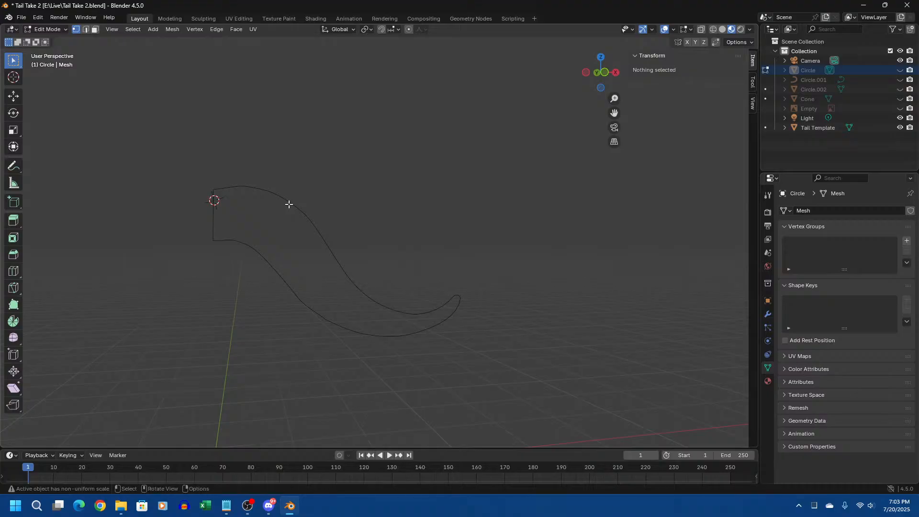
key("shift+a")
left_click_drag(149, 123, 566, 400)
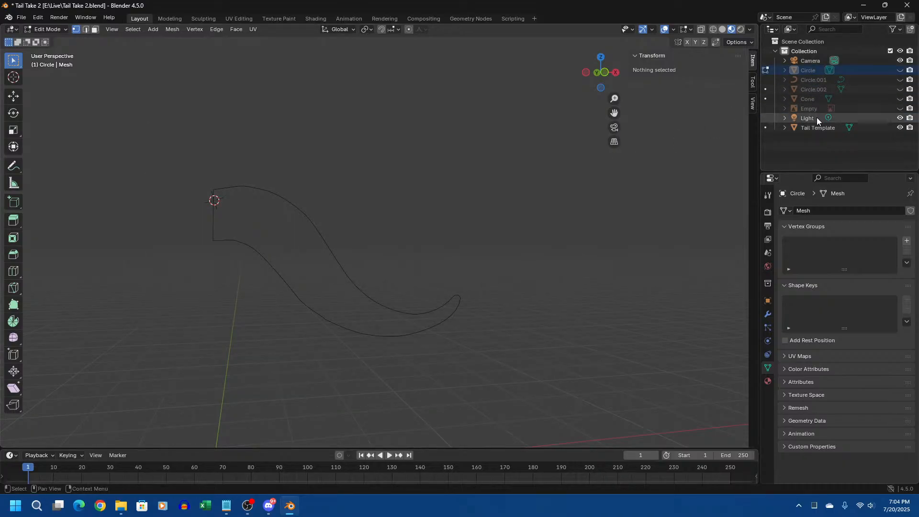
left_click(812, 80)
left_click(813, 99)
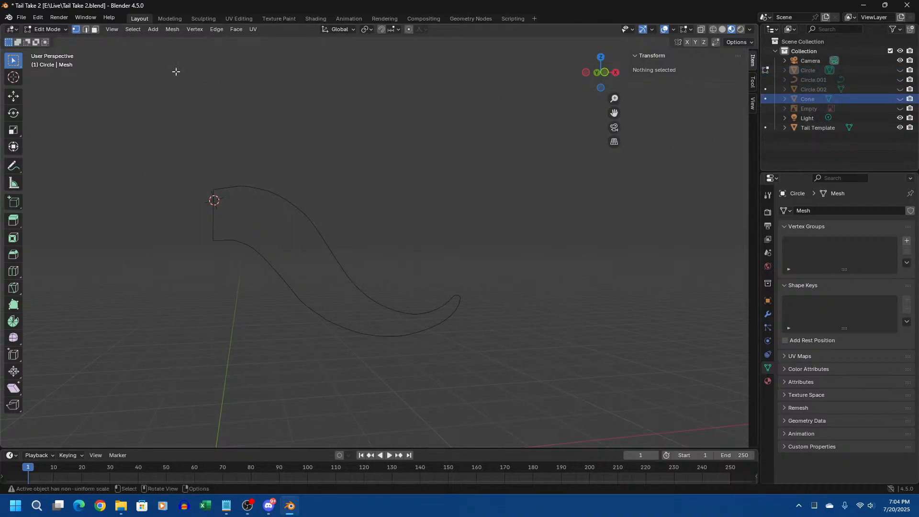
Change from Edit Mode to Object Mode and select the Tail Template outline
left_click(61, 33)
left_click(54, 41)
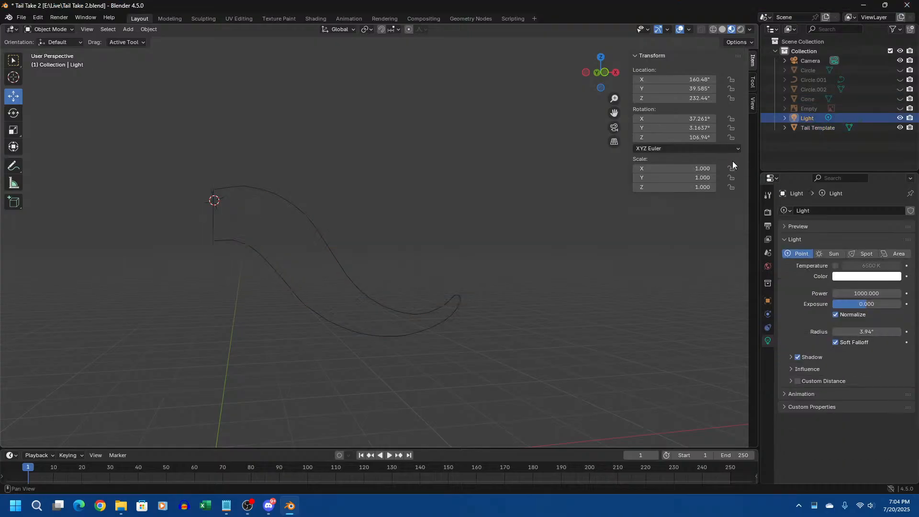
left_click(292, 210)
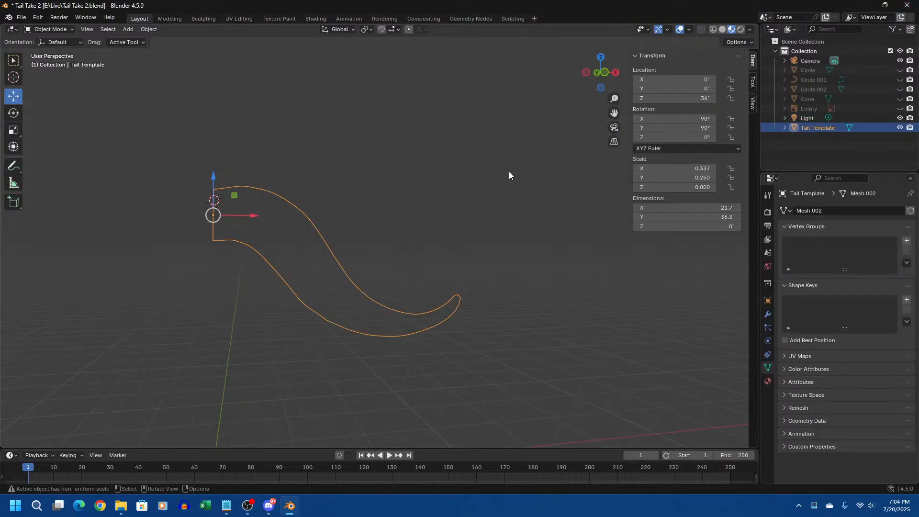
left_click(324, 235)
left_click(323, 231)
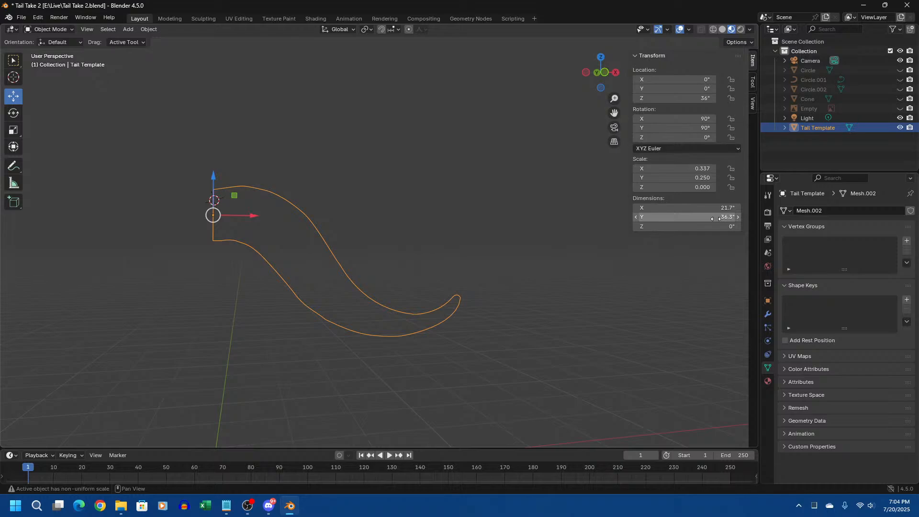
Resize and reposition the Blender window so the OBS live chat stays uncovered beside it
left_click_drag(716, 5, 749, 20)
left_click(884, 4)
left_click(879, 7)
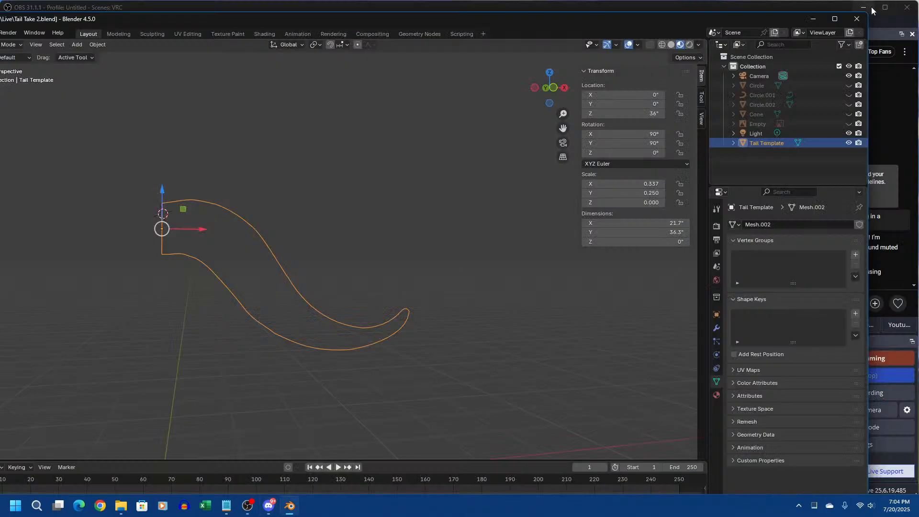
left_click_drag(755, 16, 637, 12)
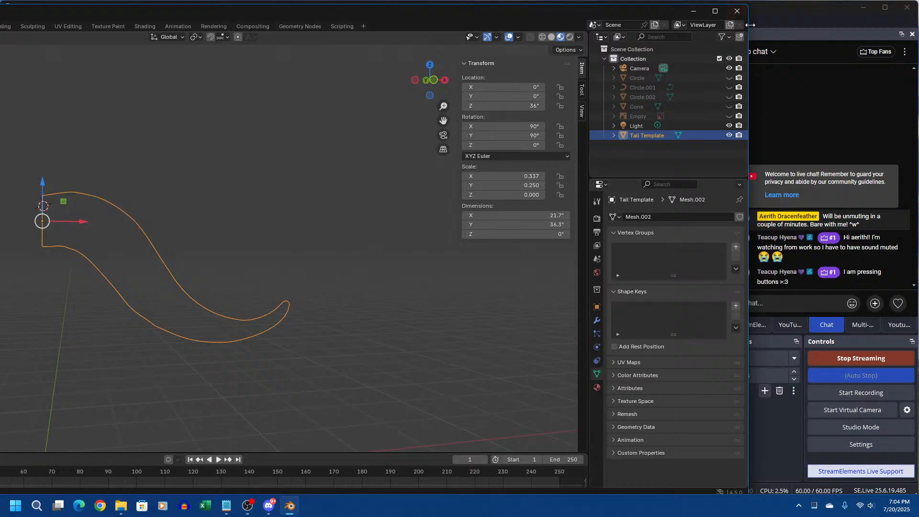
left_click_drag(750, 24, 512, 24)
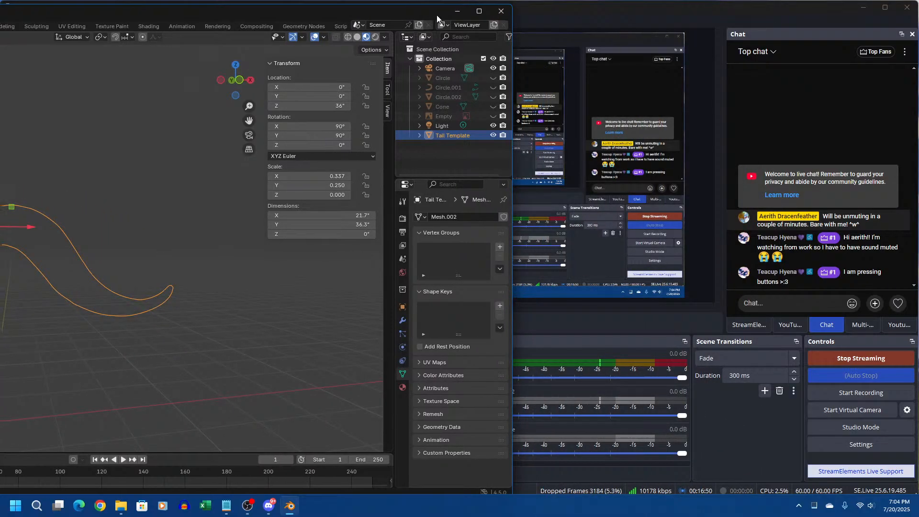
left_click_drag(437, 18, 608, 15)
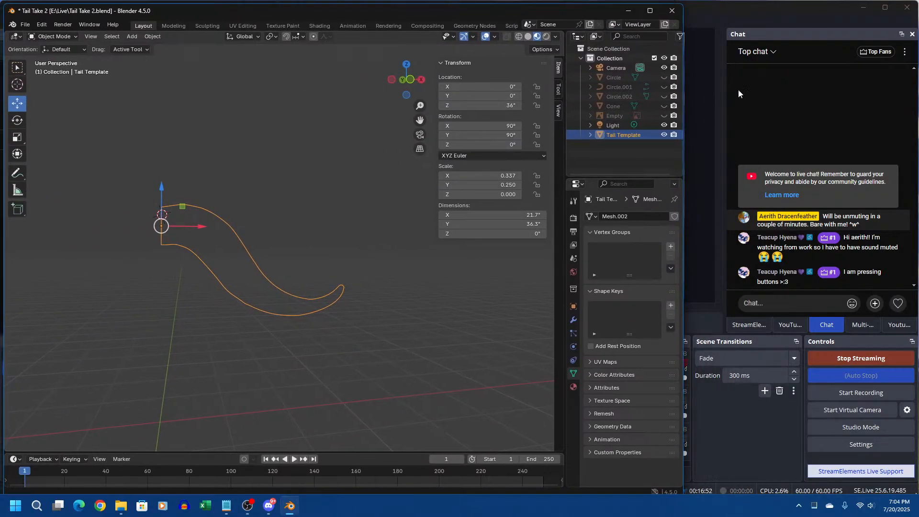
left_click_drag(686, 113, 725, 118)
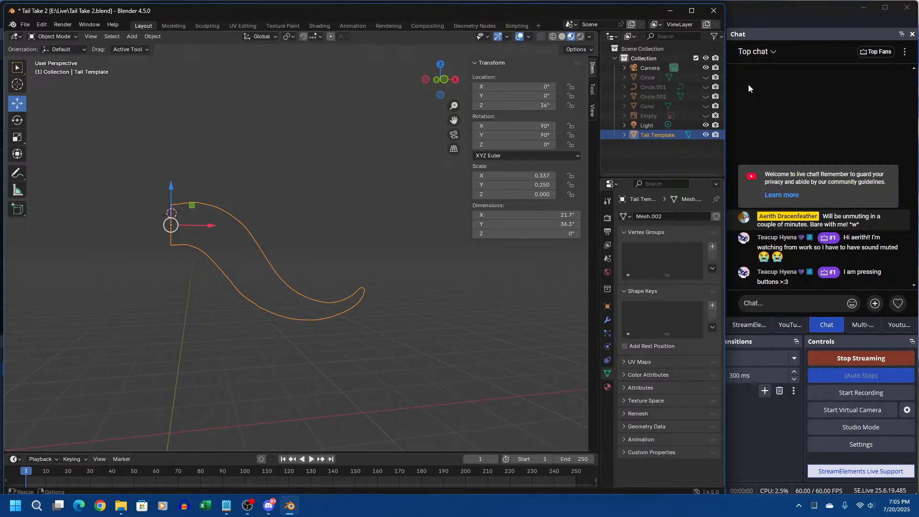
left_click(798, 14)
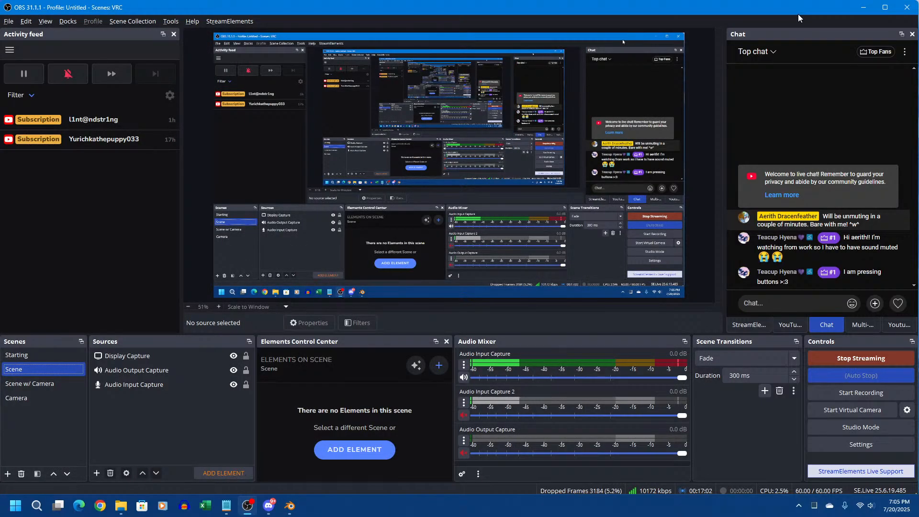
key("alt+Tab")
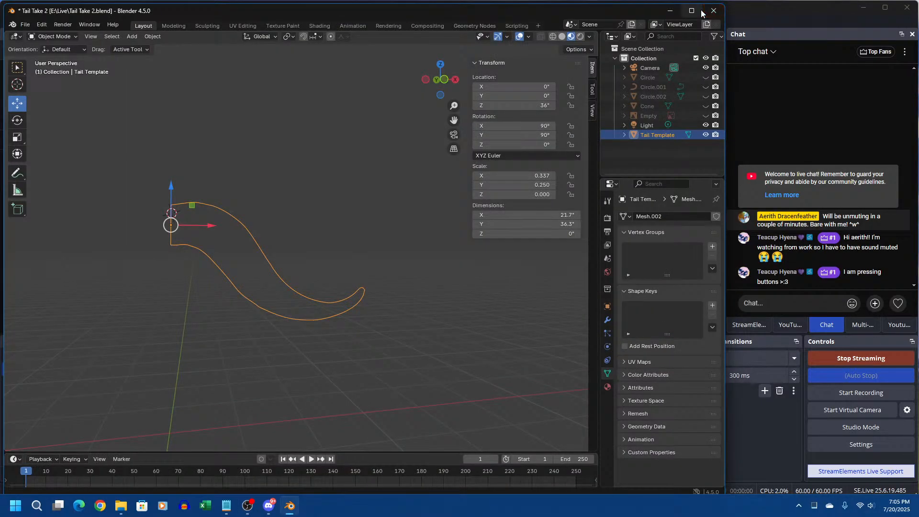
mouse_move(702, 13)
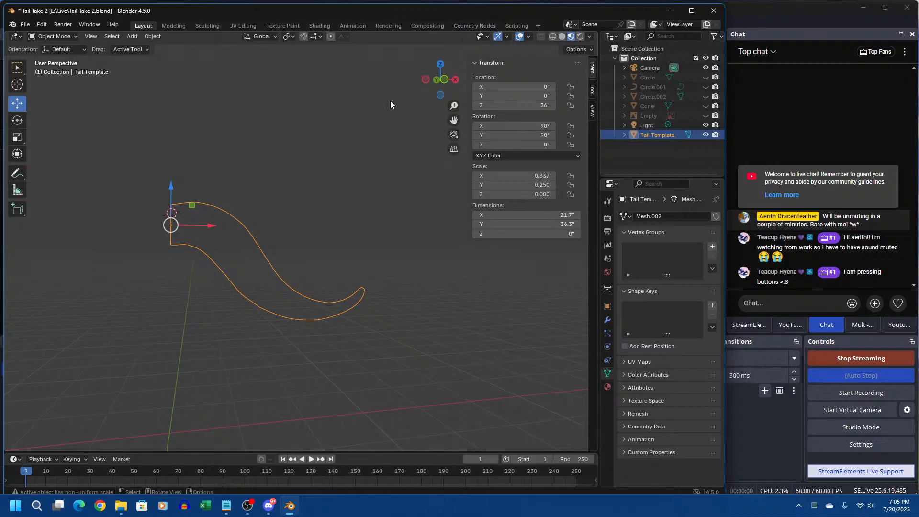
Deselect the Tail Template, capture a screenshot of the whole Blender window, and open the capture in Snipping Tool
scroll(194, 230, "up", 4)
scroll(194, 230, "down", 2)
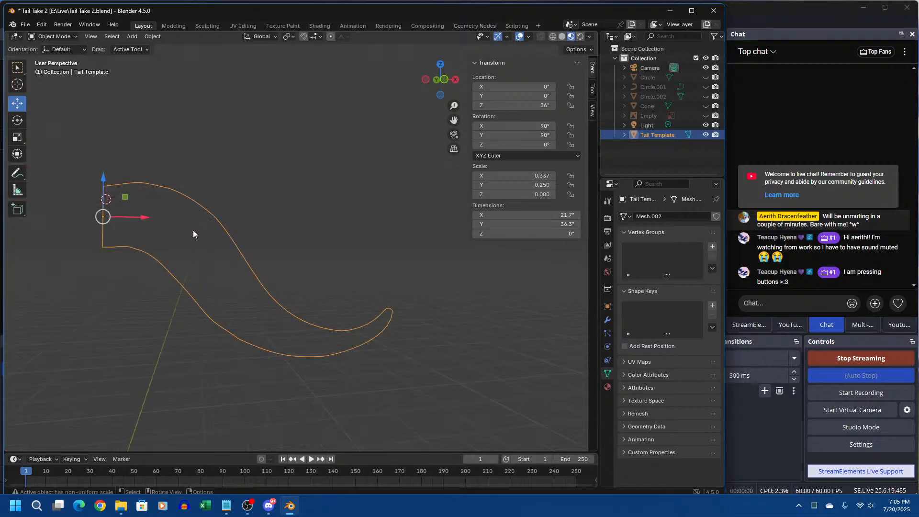
left_click(140, 193)
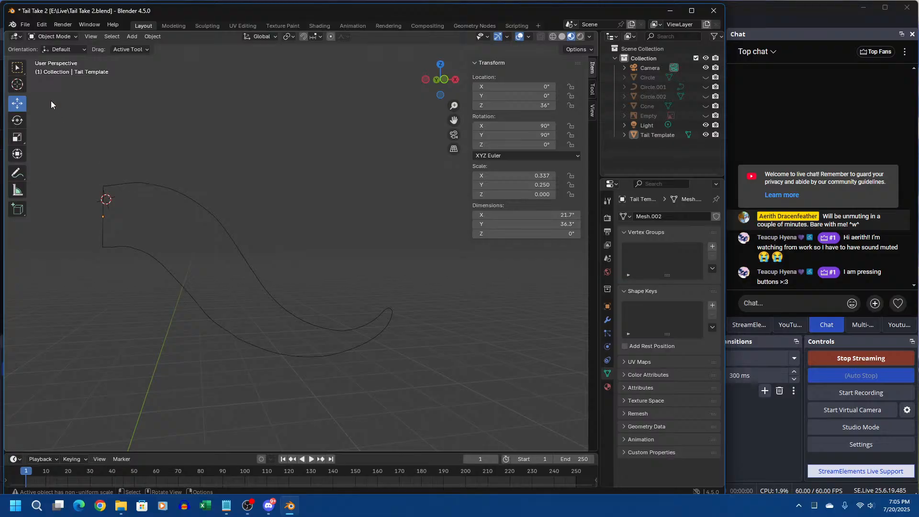
key("super+shift+s")
left_click_drag(1, 1, 727, 491)
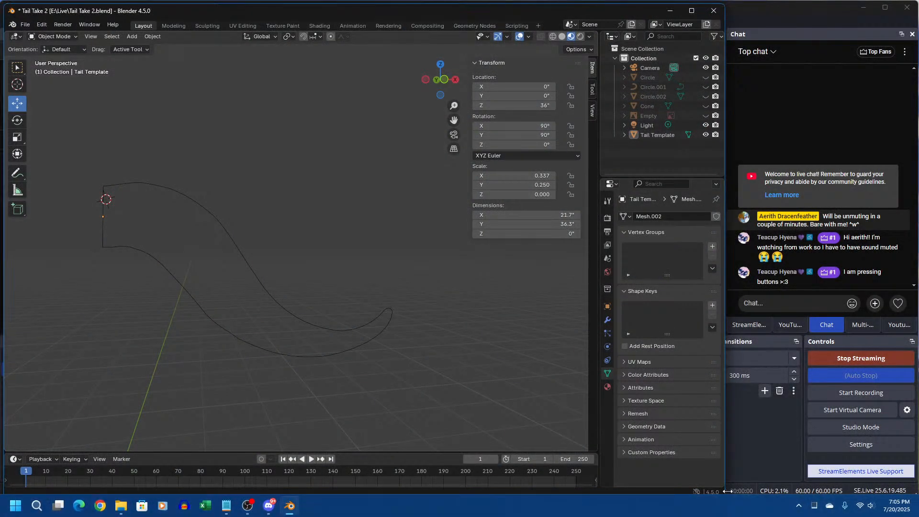
left_click(809, 391)
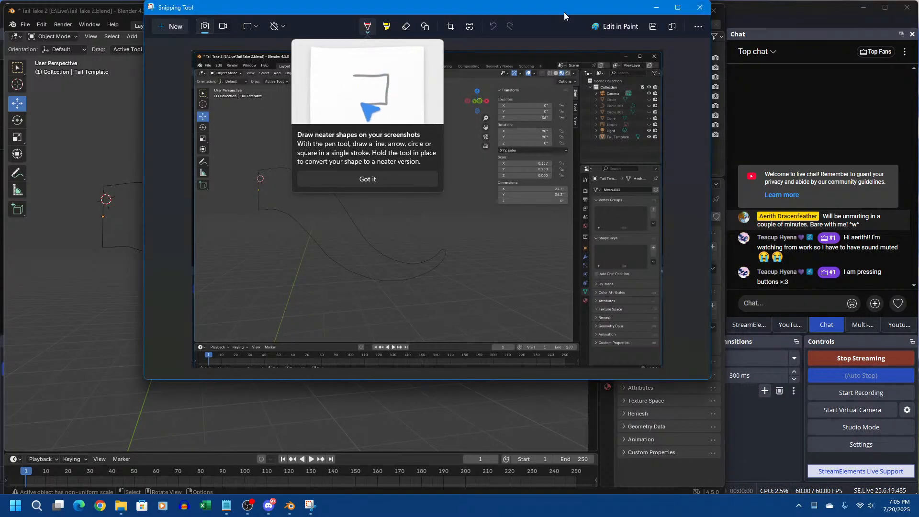
On the maximized capture, draw a red pen line inside the tail from near its base's upper edge to the upper edge further along
double_click(564, 13)
scroll(190, 246, "up", 1)
scroll(239, 197, "down", 2)
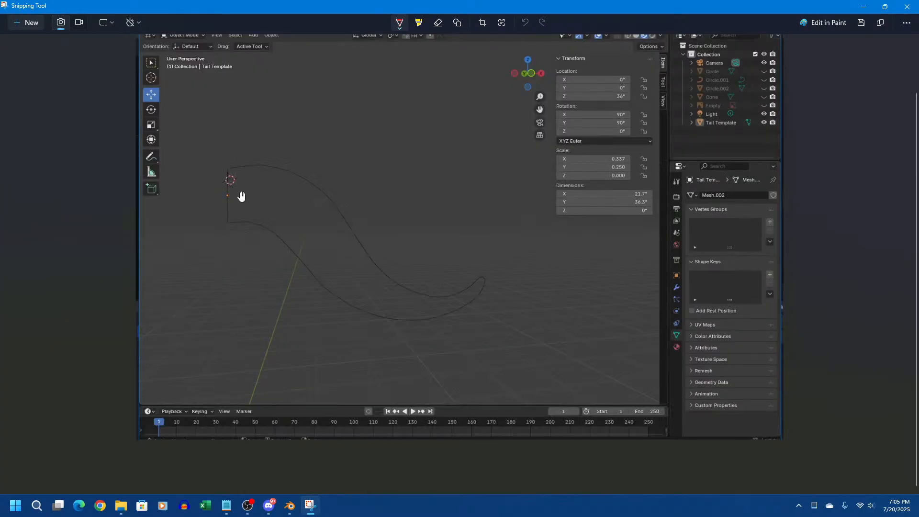
scroll(242, 192, "up", 3, "ctrl")
scroll(243, 190, "up", 2, "ctrl")
scroll(300, 195, "down", 3, "ctrl")
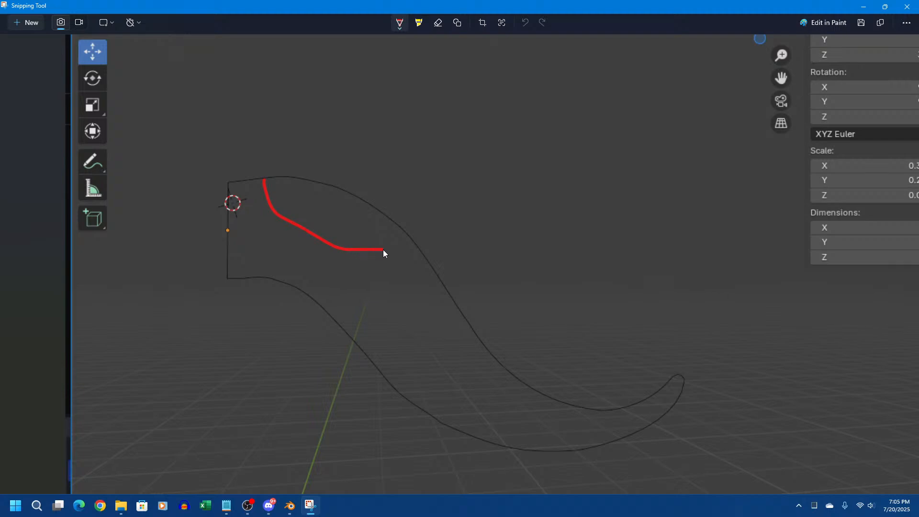
left_click_drag(418, 246, 419, 247)
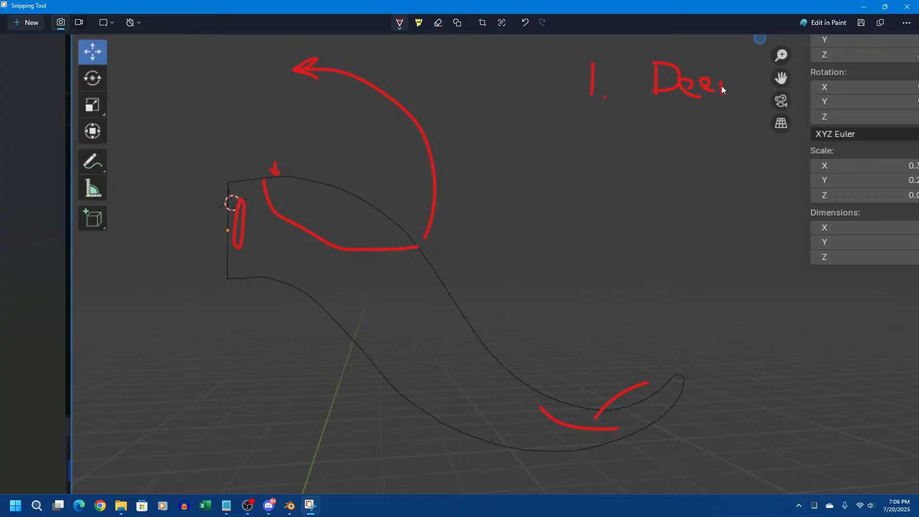
Handwrite "Deep trunk" in red as item 1 beside the tail, and mark the trunk area inside the outline with a 1
scroll(715, 126, "down", 5)
scroll(715, 126, "up", 6)
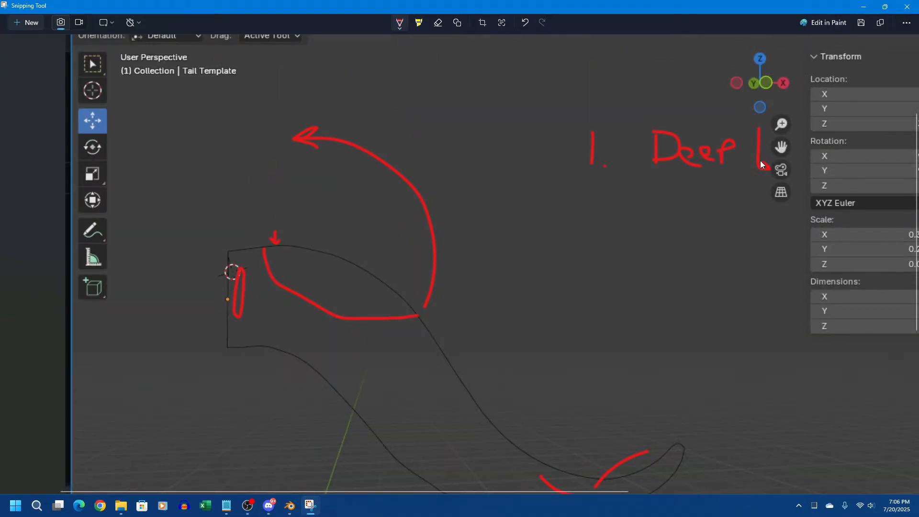
left_click_drag(762, 165, 756, 156)
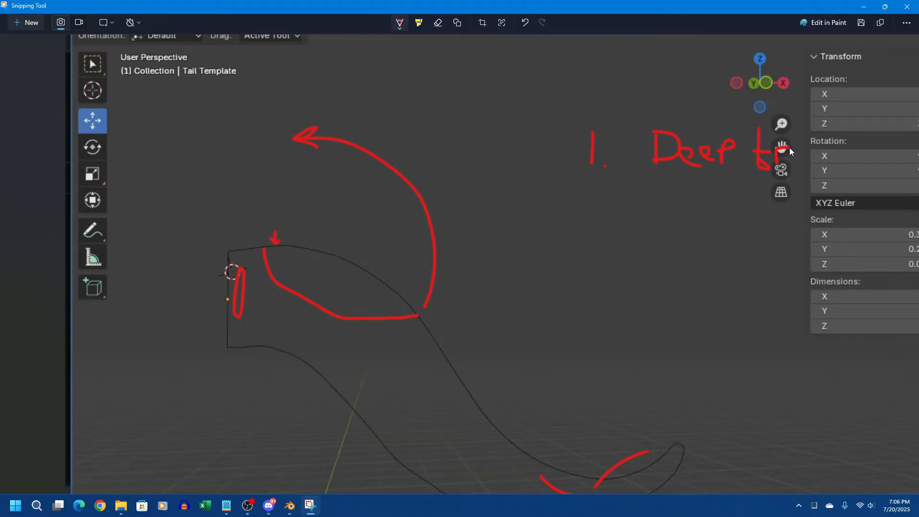
left_click_drag(814, 148, 826, 137)
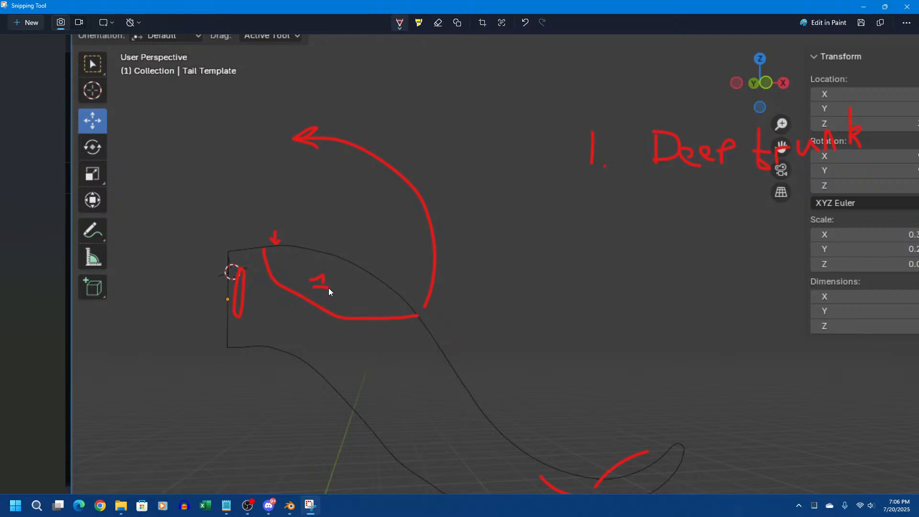
left_click_drag(321, 280, 321, 284)
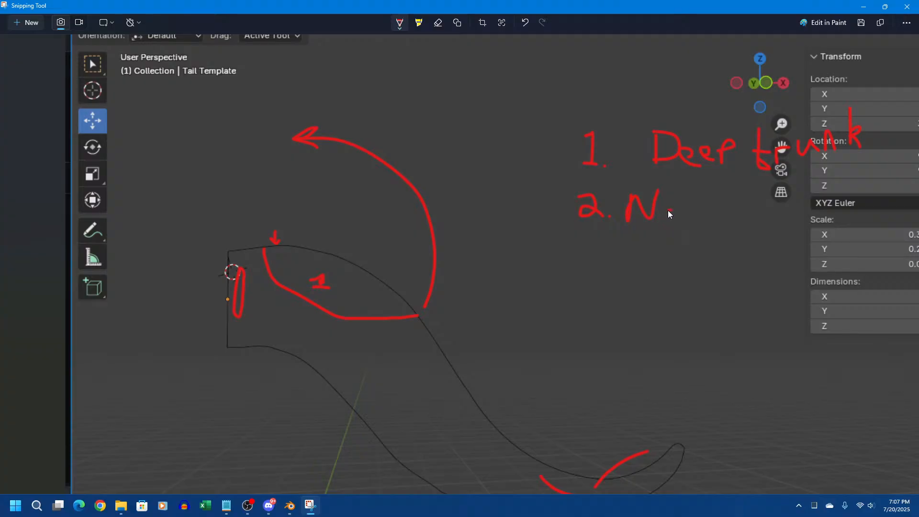
Handwrite "No foam" as item 2 with the number 3 beneath it, and undo the red tick across the trunk floor line
left_click_drag(678, 220, 676, 214)
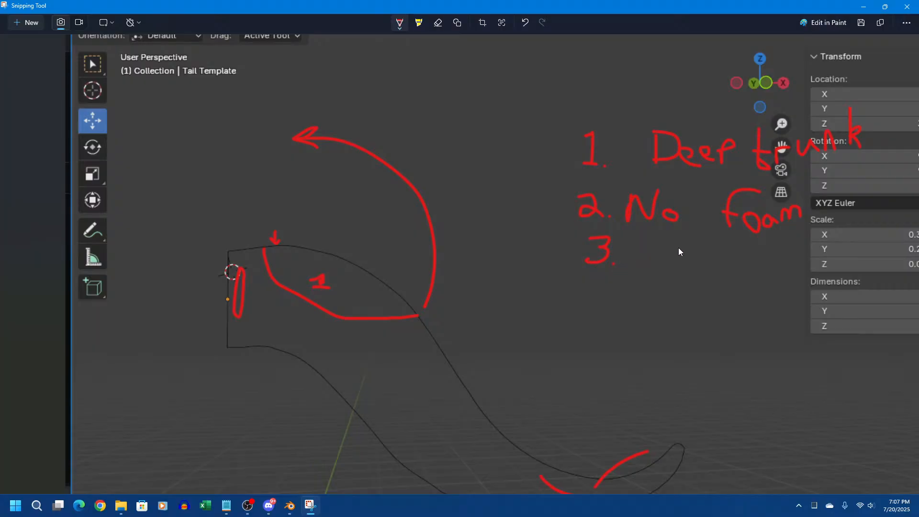
scroll(679, 248, "down", 2)
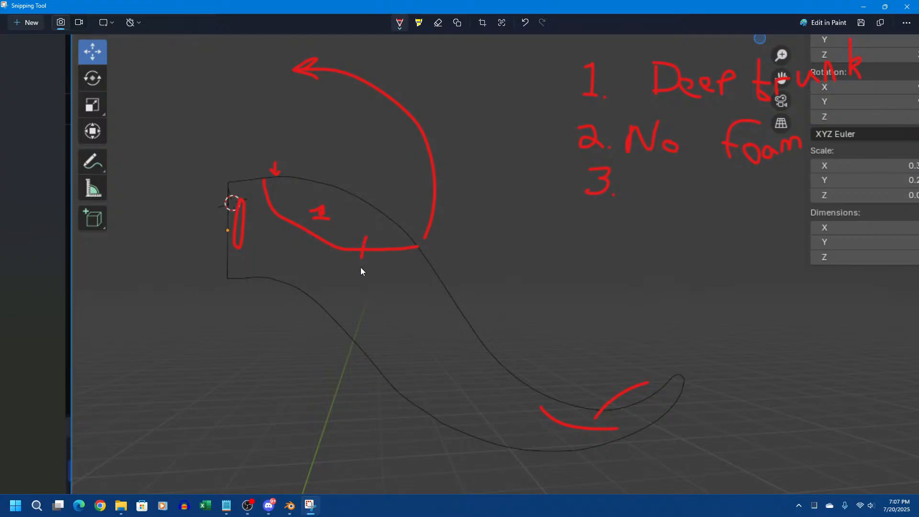
key("ctrl+z")
Scribble a blue fill area through the tail's middle, and mark the trunk floor with two light green ticks and a curved arrow
left_click(404, 25)
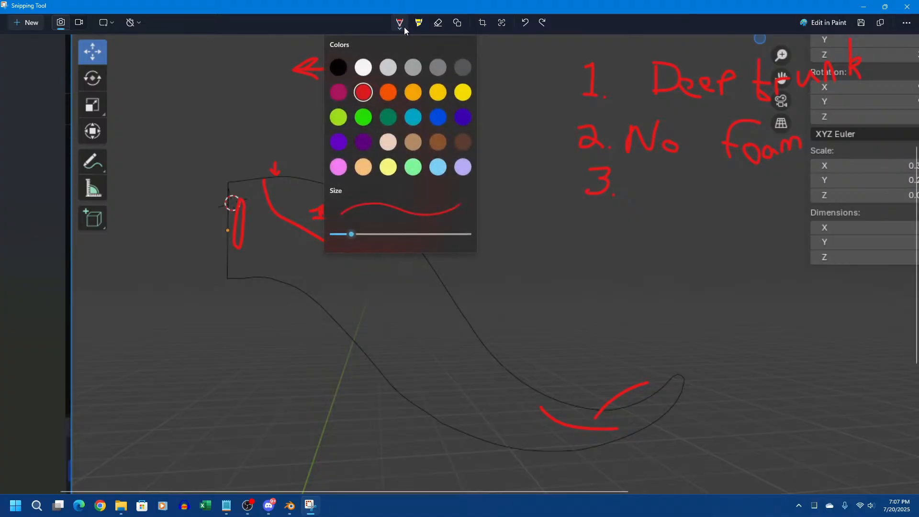
left_click(435, 125)
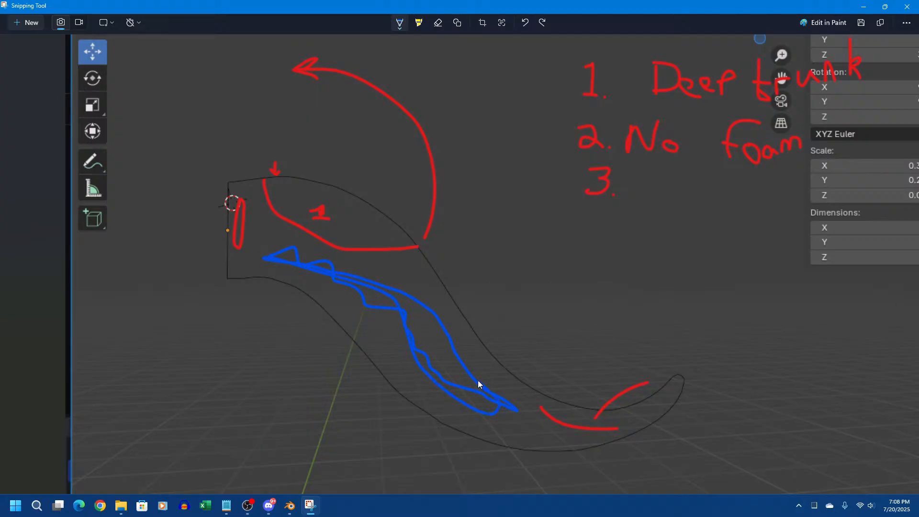
left_click_drag(352, 278, 316, 269)
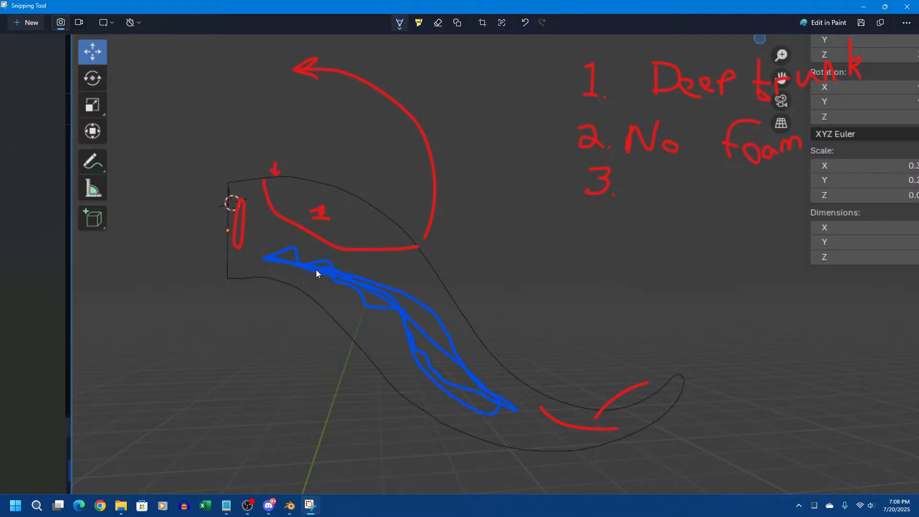
left_click(403, 28)
left_click(417, 172)
Handwrite "Trunk to have access to polyfill" in red as item 3 and add the number 4 beneath it
left_click(399, 22)
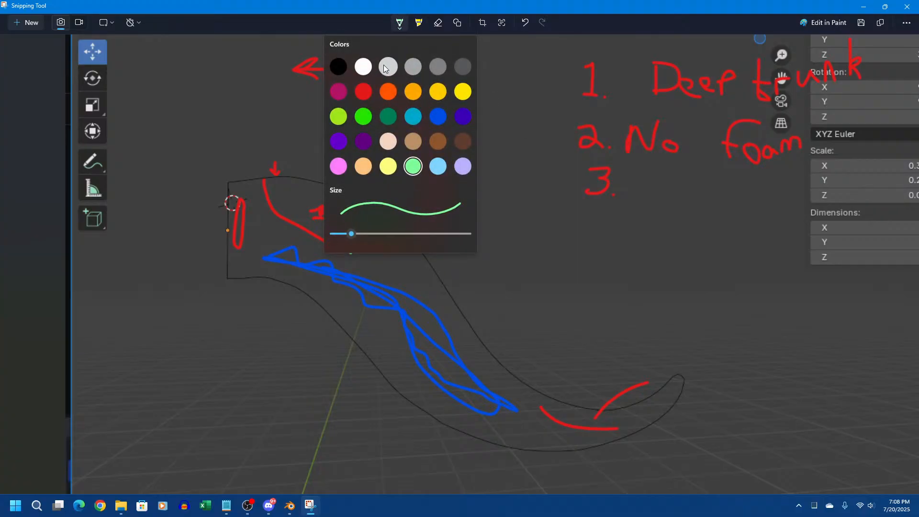
left_click(362, 88)
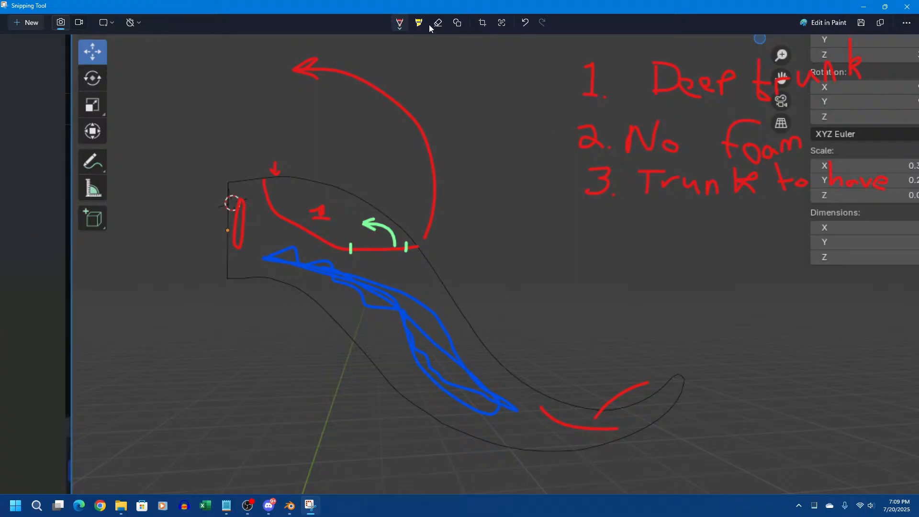
left_click(457, 22)
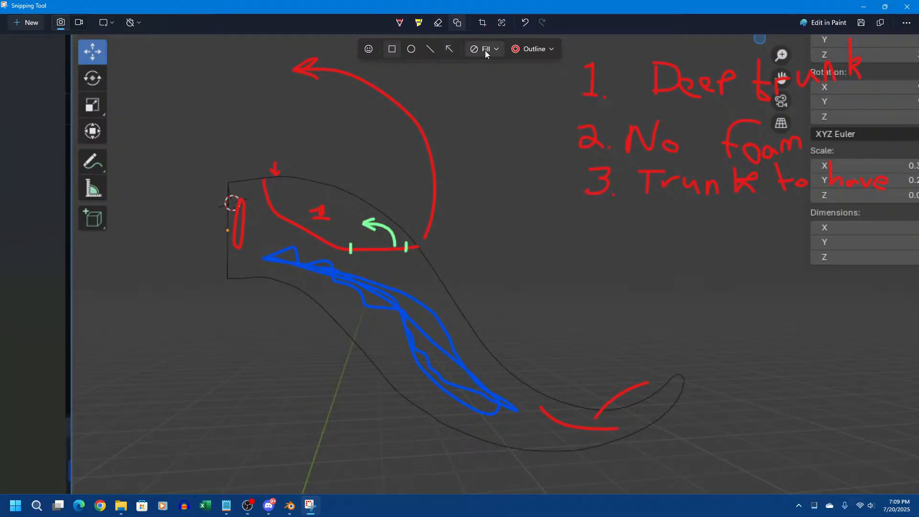
left_click(505, 23)
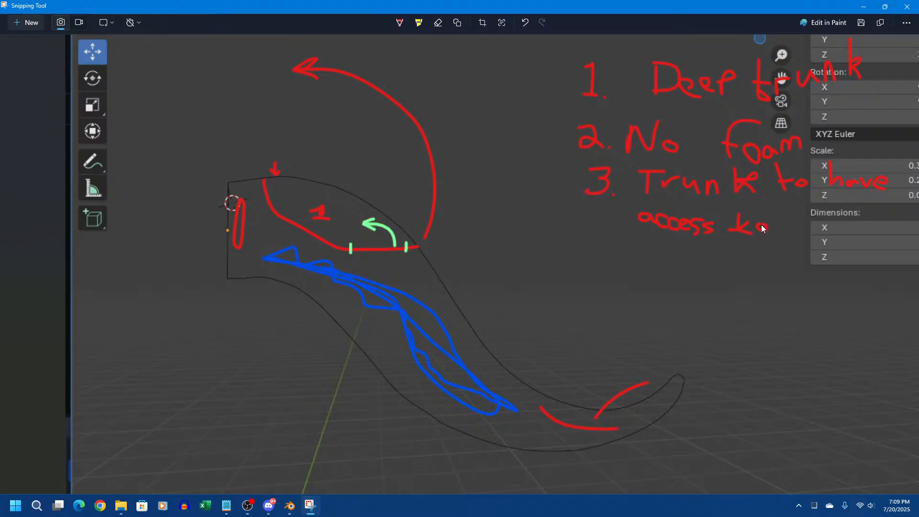
mouse_move(796, 216)
left_mouse_down()
mouse_move(787, 233)
mouse_move(795, 213)
left_mouse_up()
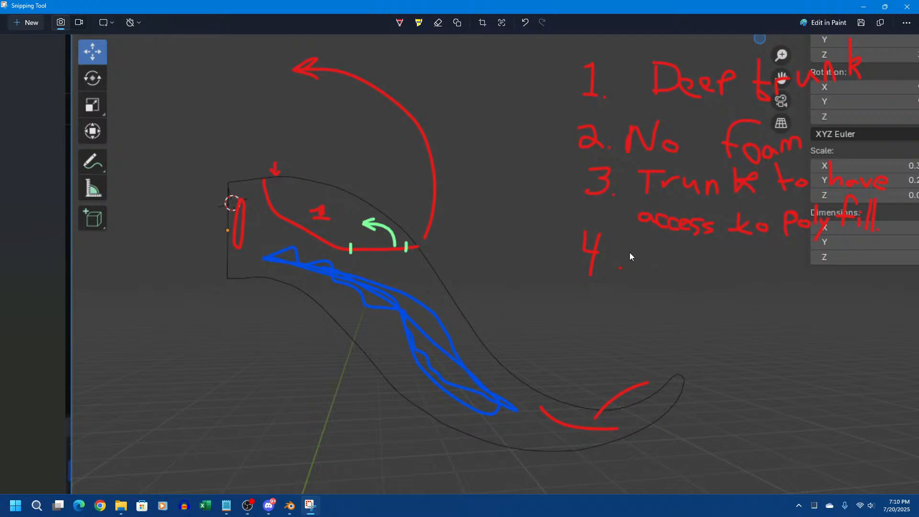
Highlight the trunk area in yellow, and draw light blue vertical lines across the tail's base with an arrow pointing at them
left_click(419, 22)
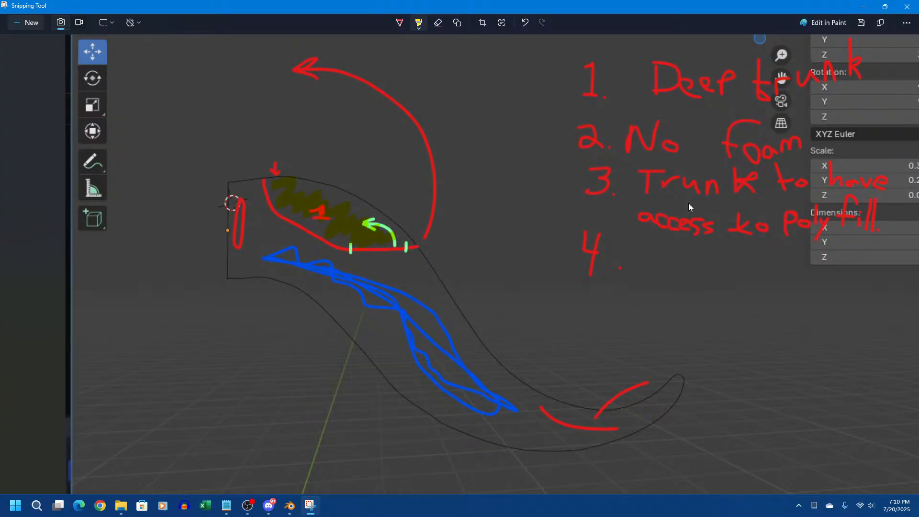
left_click(401, 24)
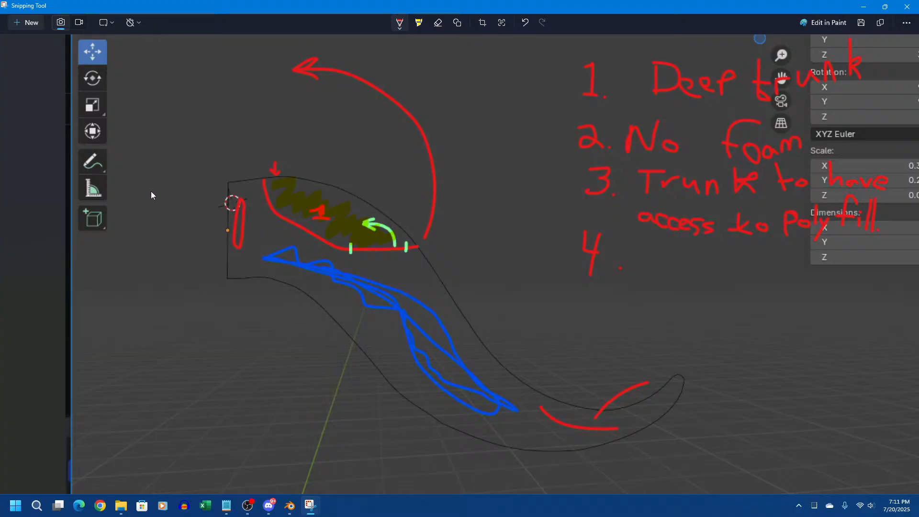
left_click(397, 25)
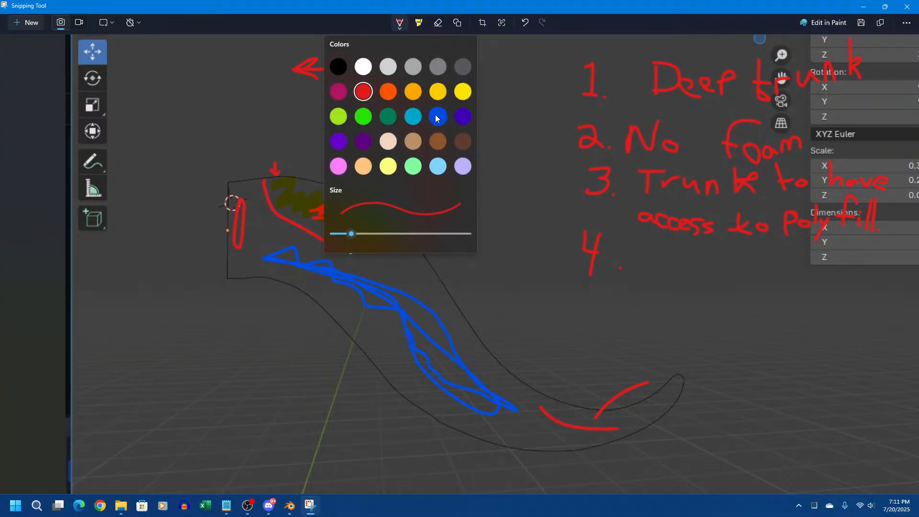
left_click(418, 164)
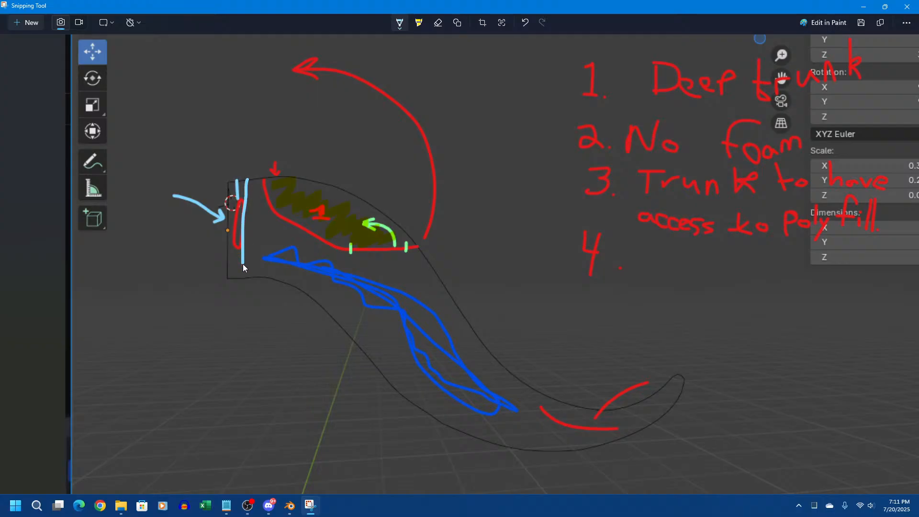
left_click_drag(243, 280, 242, 280)
left_click_drag(253, 276, 253, 179)
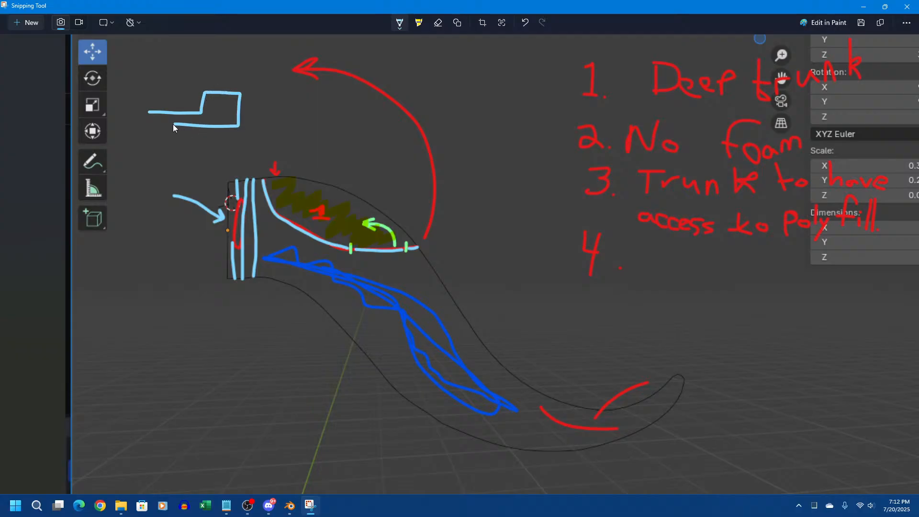
Sketch a light blue rectangular box above the tail's base with an inner compartment labelled with a yellow B
left_click_drag(150, 125, 148, 114)
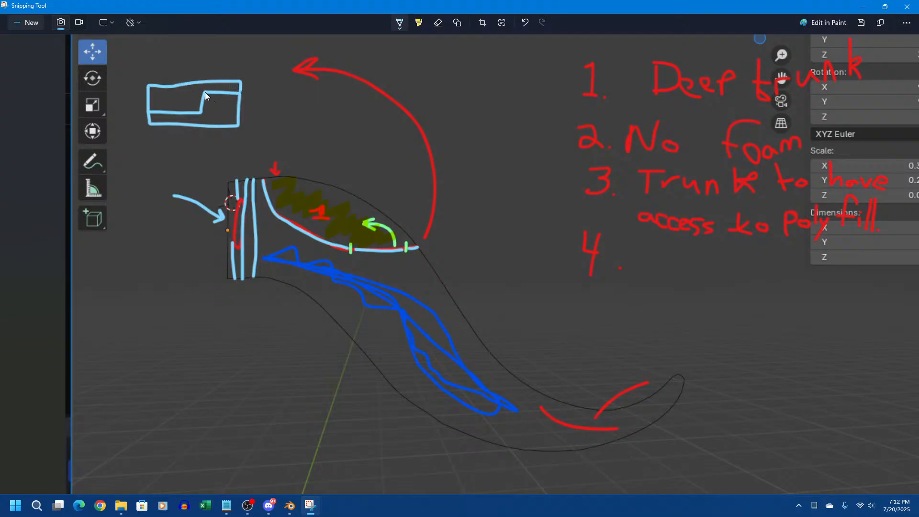
left_click_drag(168, 95, 165, 113)
left_click(405, 27)
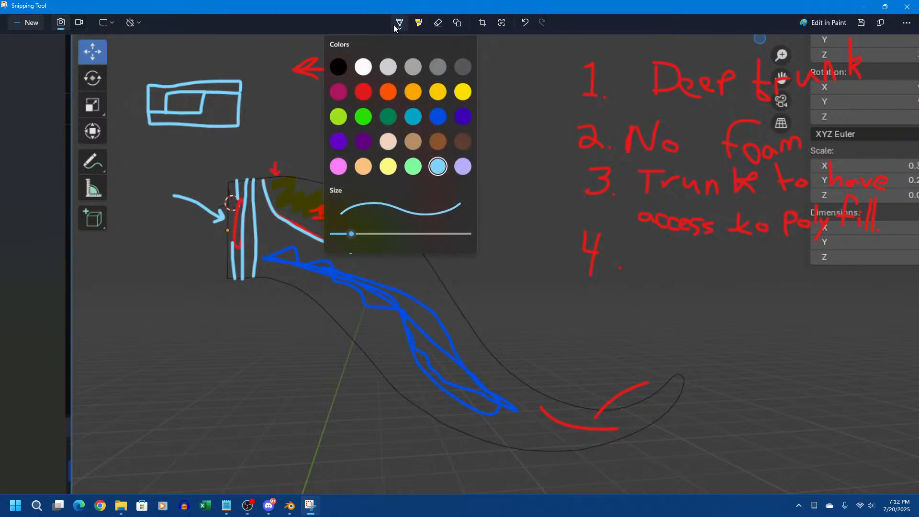
left_click(368, 104)
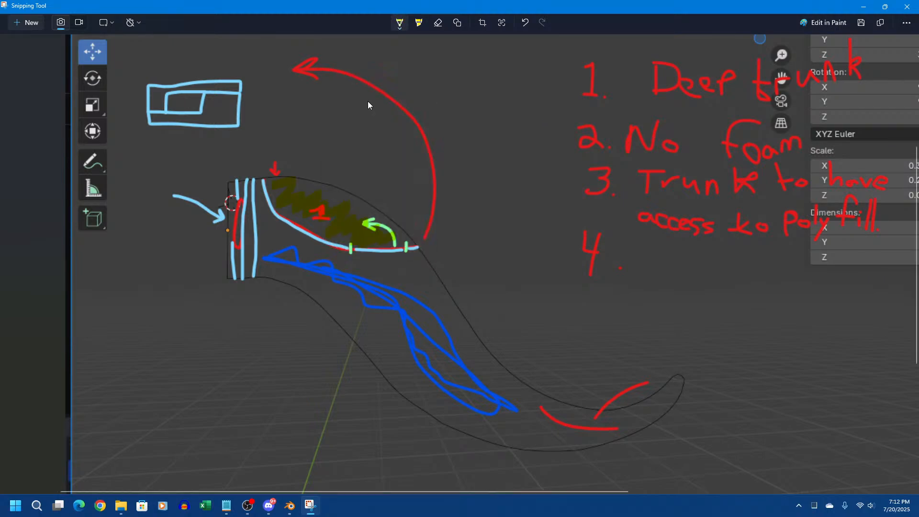
left_click_drag(176, 105, 180, 105)
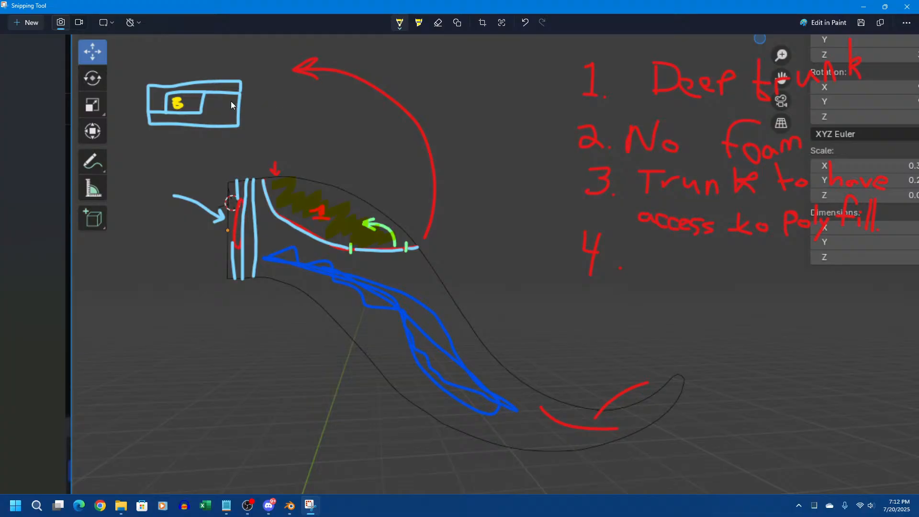
left_click(400, 22)
left_click(317, 151)
Handwrite "Modularity" in red as item 4 of the list
left_click(399, 23)
left_click(593, 243)
key("super+Tab")
left_click(283, 148)
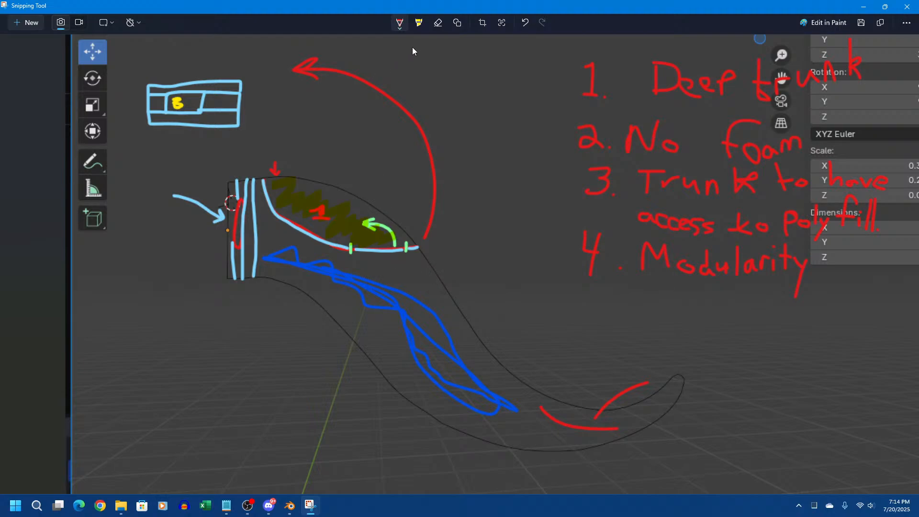
Label the trunk arrow 3 in light green, the base arrow 4 in light blue, and the tail's tip 2 in black
left_click(399, 22)
left_click(415, 165)
left_click(399, 23)
left_click(441, 168)
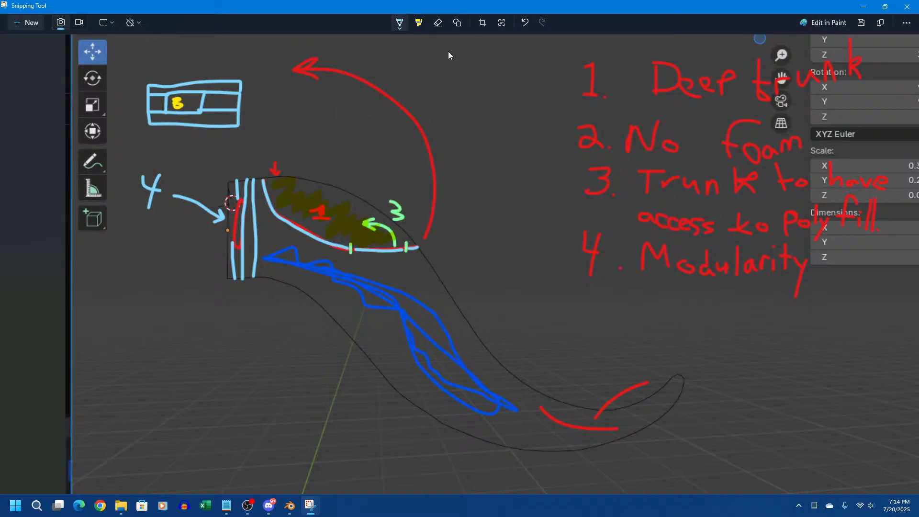
left_click(400, 22)
left_click(346, 67)
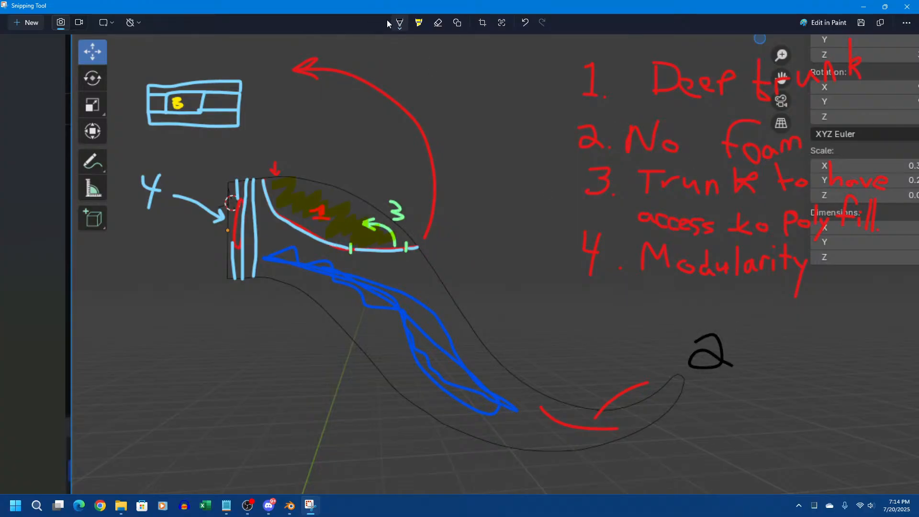
Set the pen back to red and examine the whole annotated capture with its four-item list
left_click(399, 22)
left_click(363, 92)
scroll(609, 243, "down", 4)
scroll(609, 242, "up", 3)
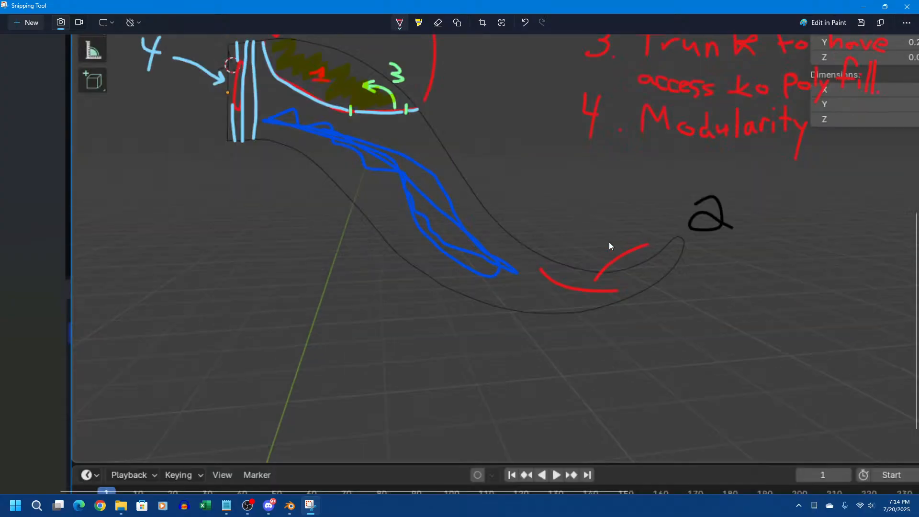
scroll(609, 242, "down", 5, "ctrl")
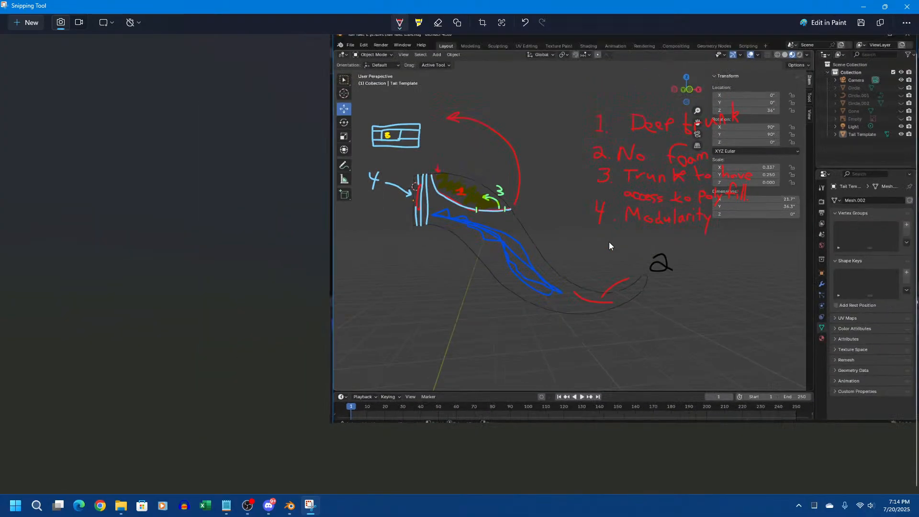
scroll(730, 185, "up", 2)
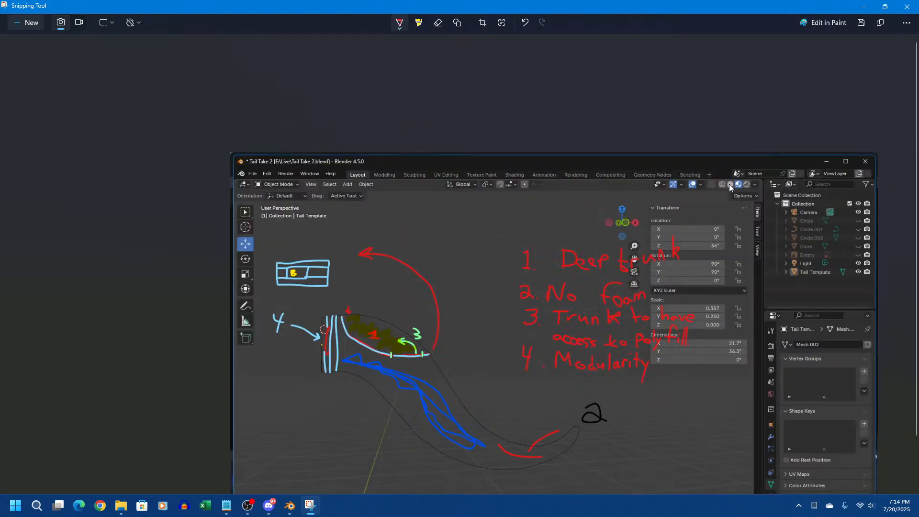
scroll(730, 186, "down", 2)
scroll(730, 185, "up", 1)
scroll(730, 186, "down", 1)
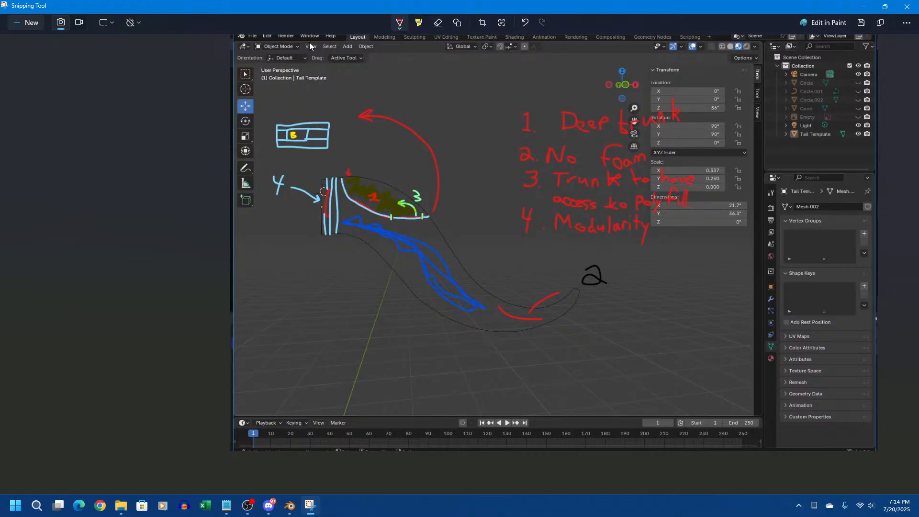
Restore the Snipping Tool window from full screen and reposition the Blender window beside the live chat
left_click_drag(454, 7, 389, 32)
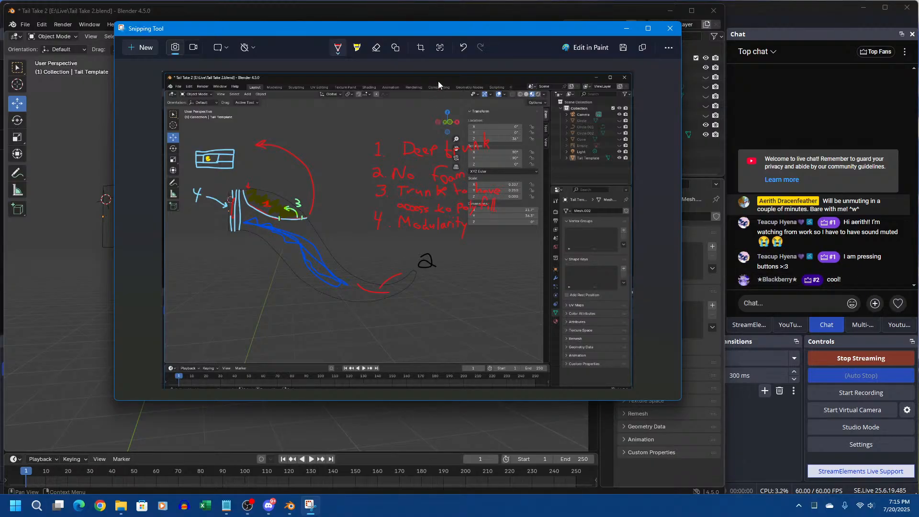
mouse_move(430, 16)
left_mouse_down()
mouse_move(567, 19)
mouse_move(437, 11)
left_mouse_up()
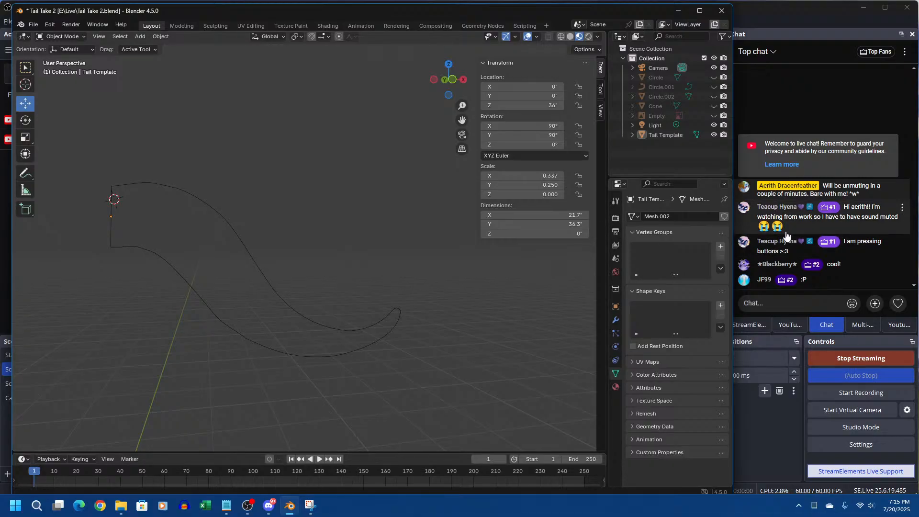
Look in on Discord briefly and switch to OBS
left_click(268, 507)
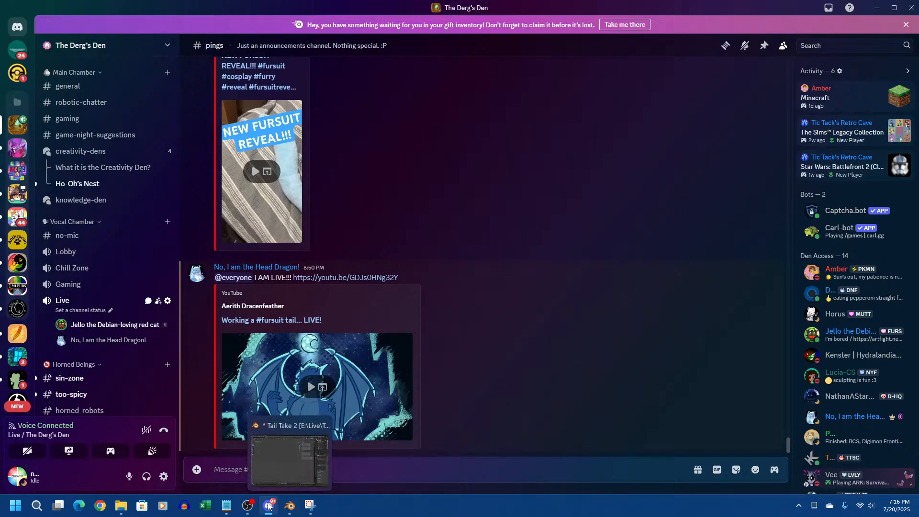
left_click(247, 506)
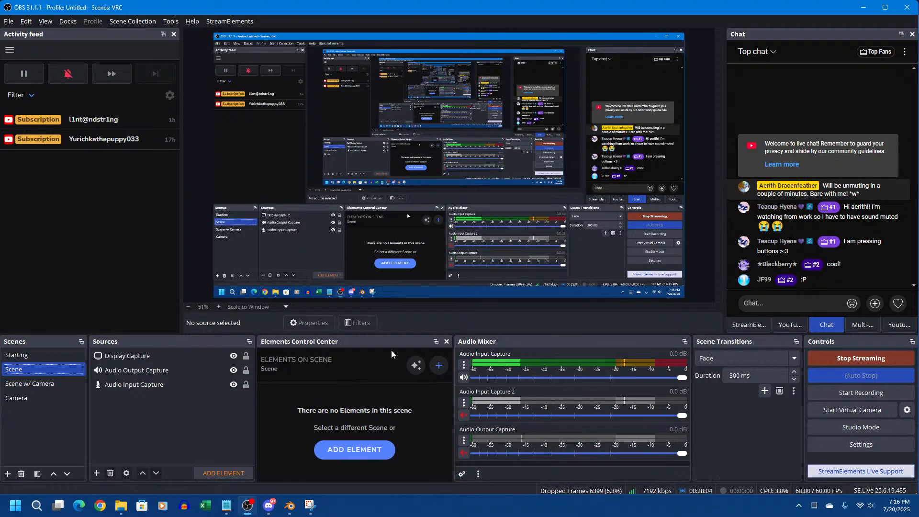
right_click(110, 394)
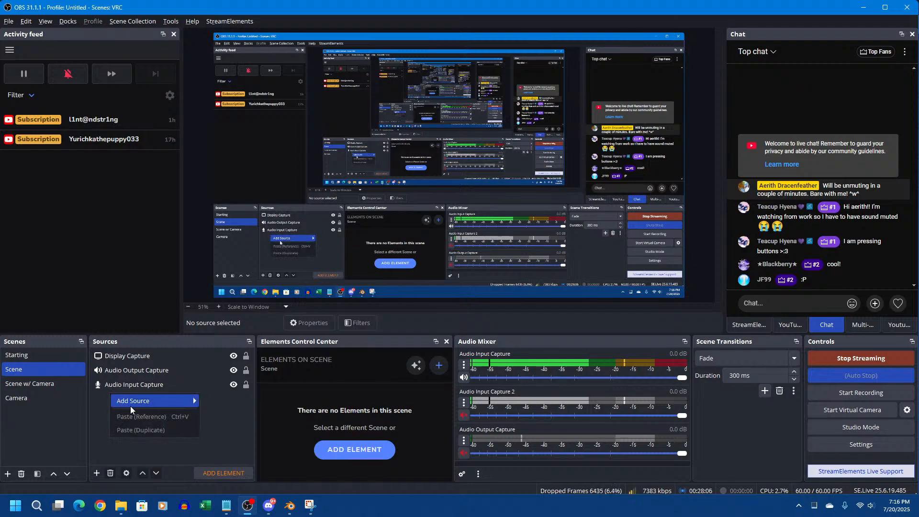
mouse_move(131, 407)
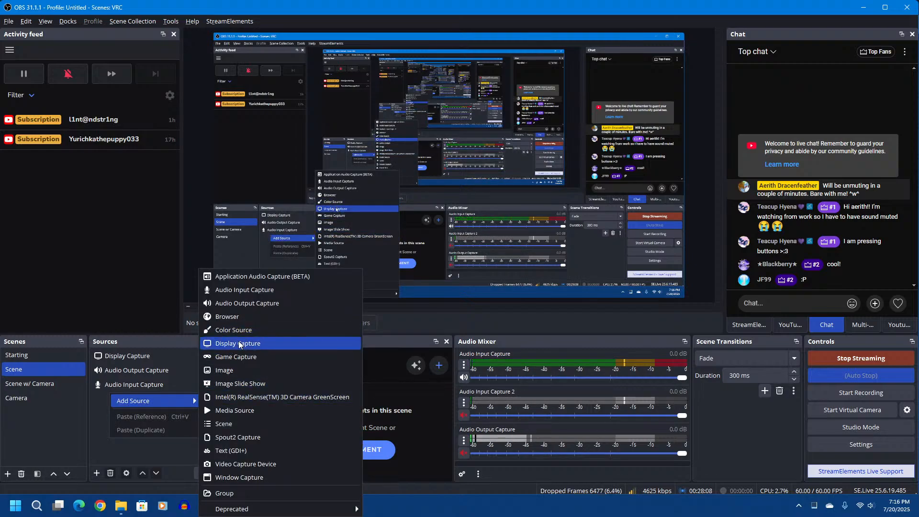
left_click(247, 304)
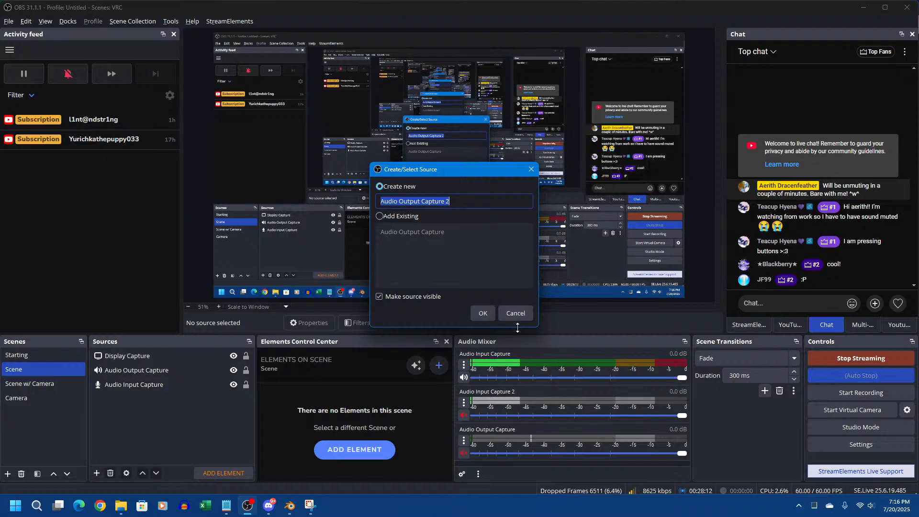
left_click(521, 313)
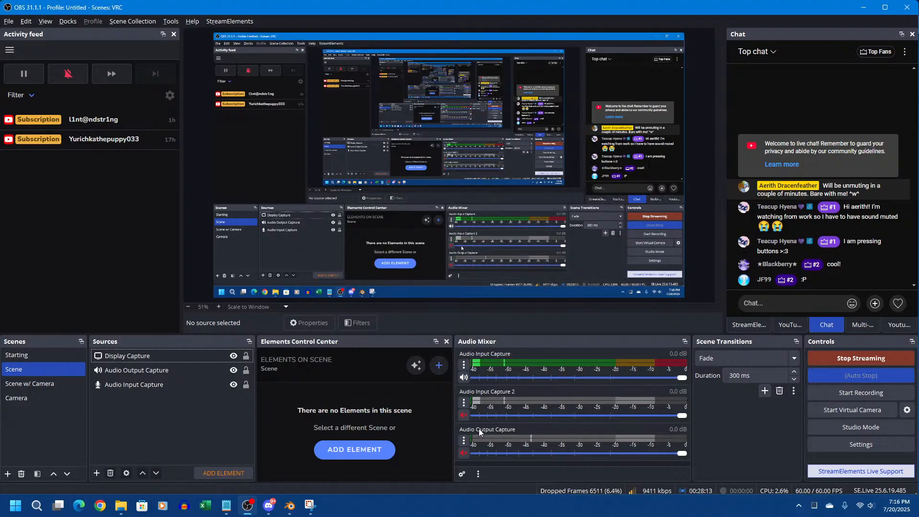
Unmute Audio Output Capture in the OBS audio mixer
left_click(464, 453)
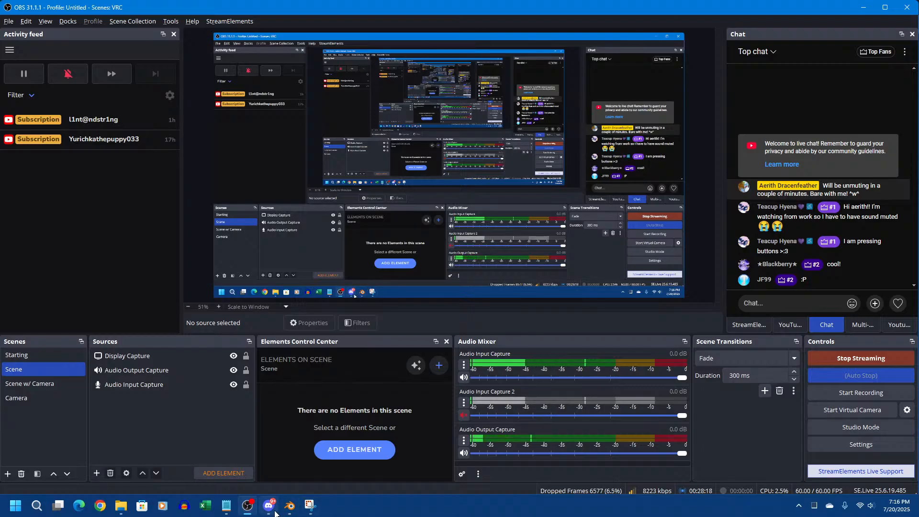
left_click(309, 506)
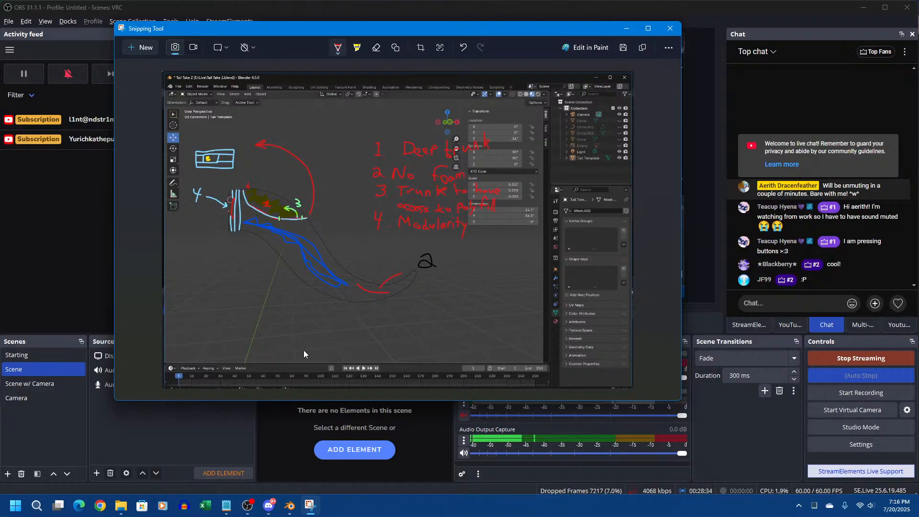
key("alt+Tab")
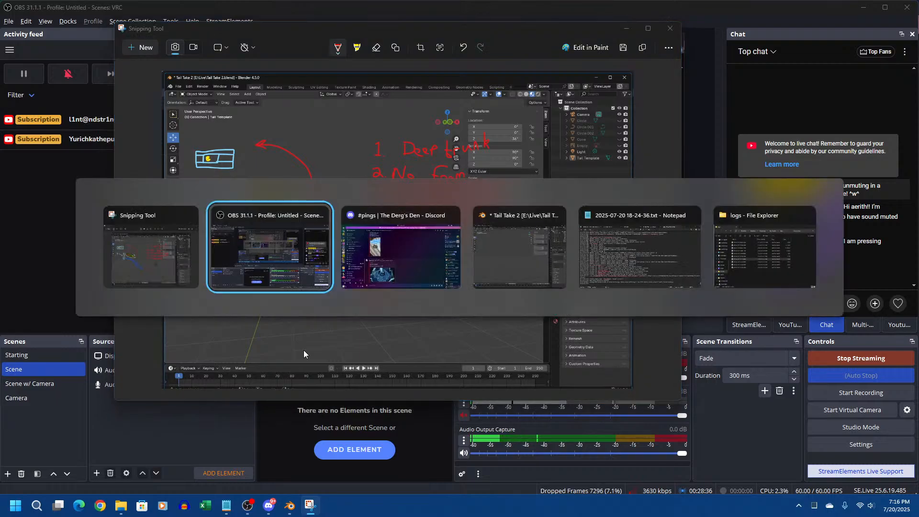
key("alt+Tab")
key("alt+Tab")
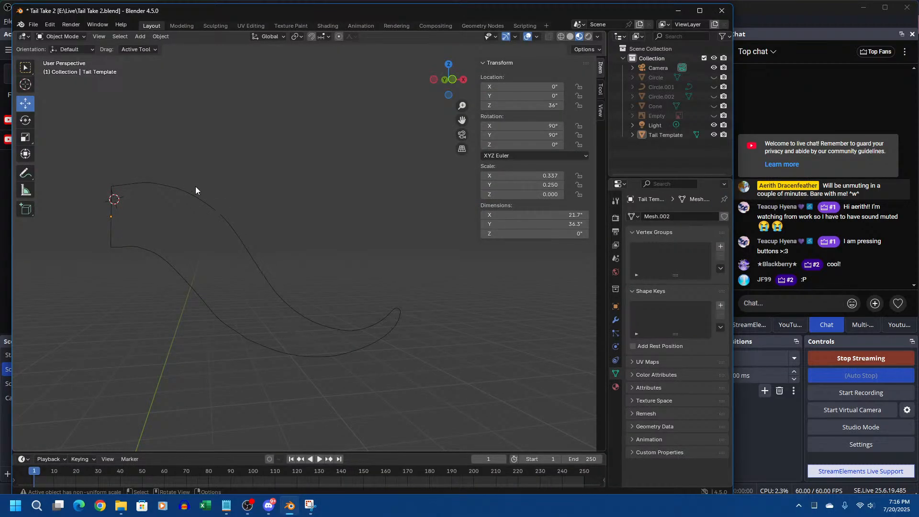
key("alt+Tab")
key("alt+Tab")
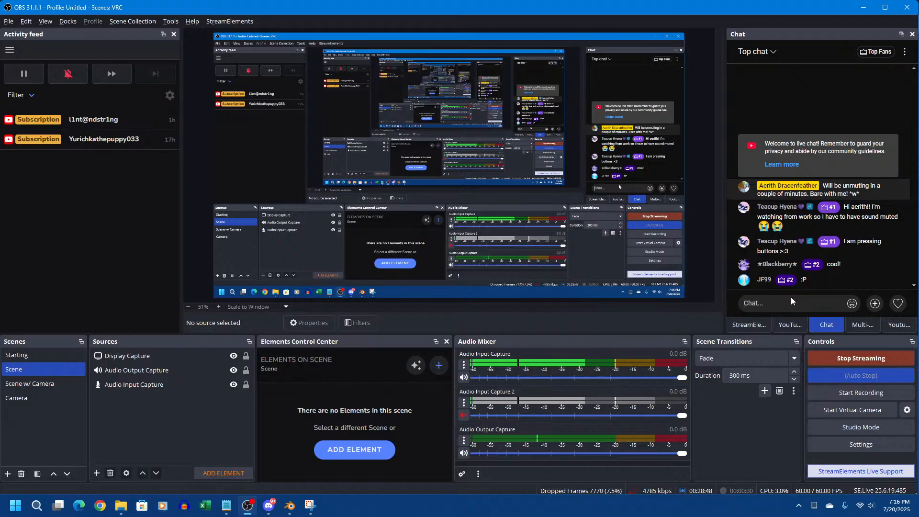
left_click(875, 303)
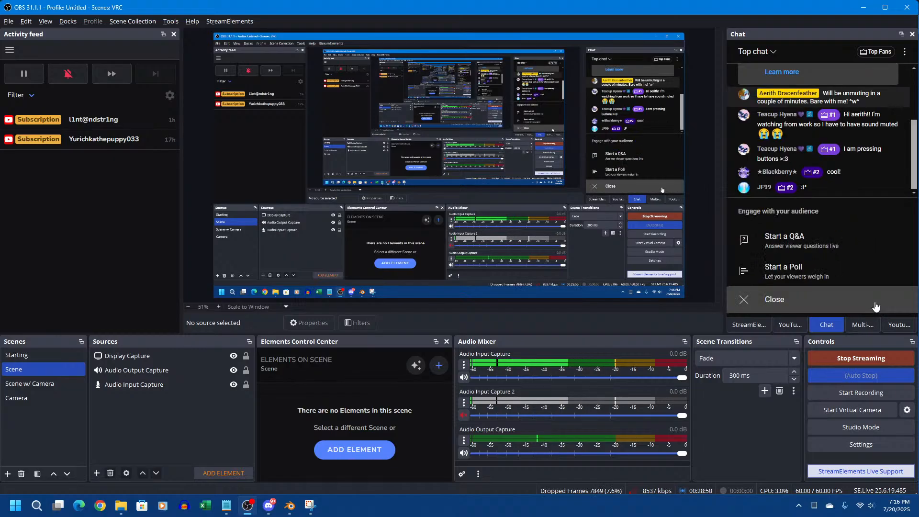
left_click(783, 300)
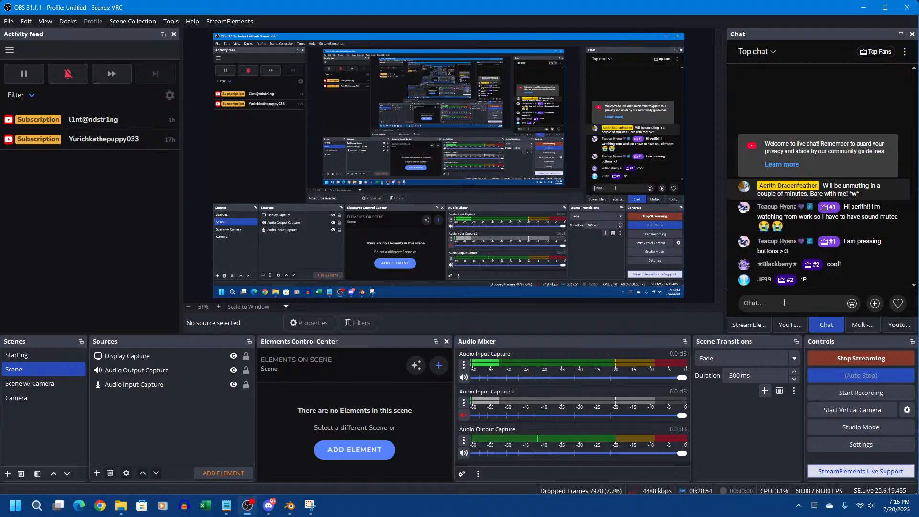
Switch to Discord and copy the default invite link of The Derg's Den server
key("alt+Tab")
key("alt+Tab")
key("alt+Tab")
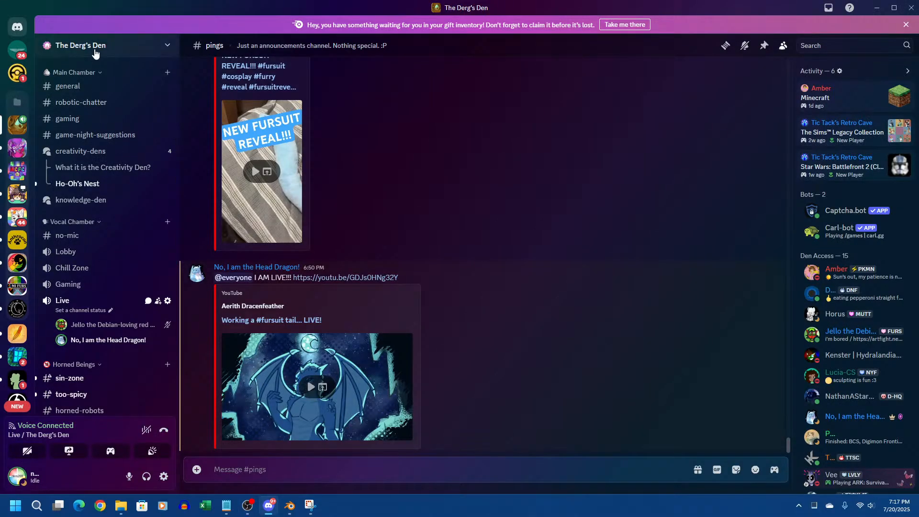
left_click(95, 48)
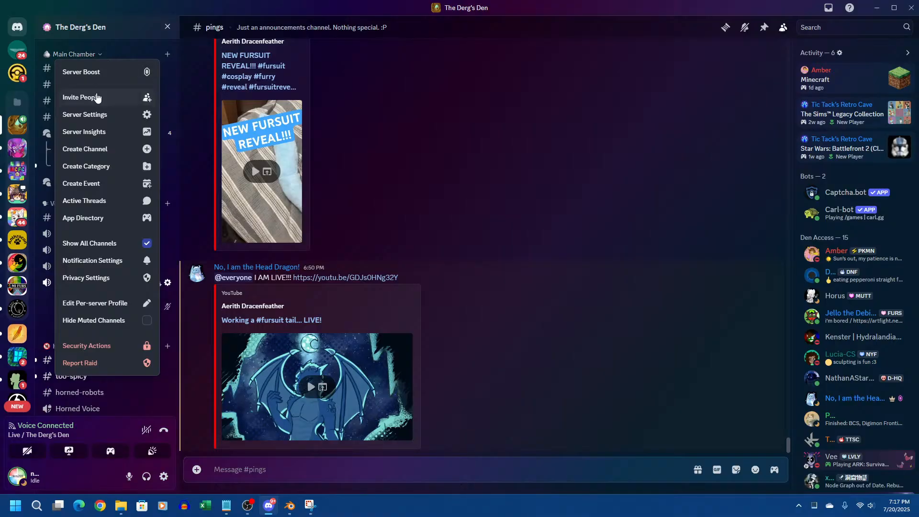
left_click(241, 98)
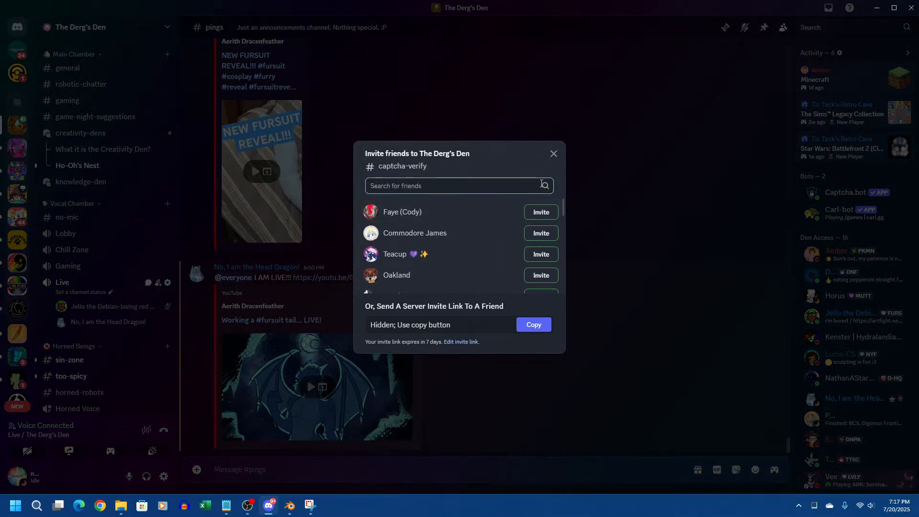
left_click(536, 325)
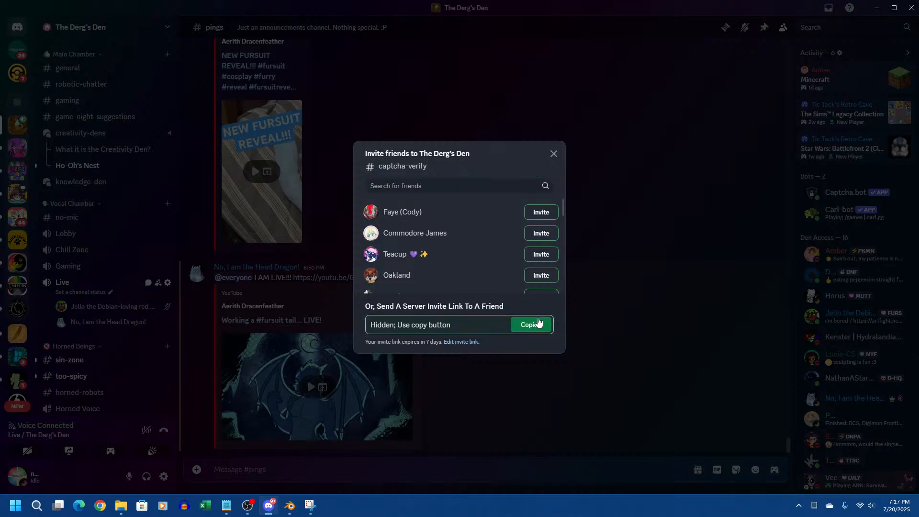
left_click(554, 153)
Return to OBS and post the copied Discord invite link in the live chat
key("alt+Tab")
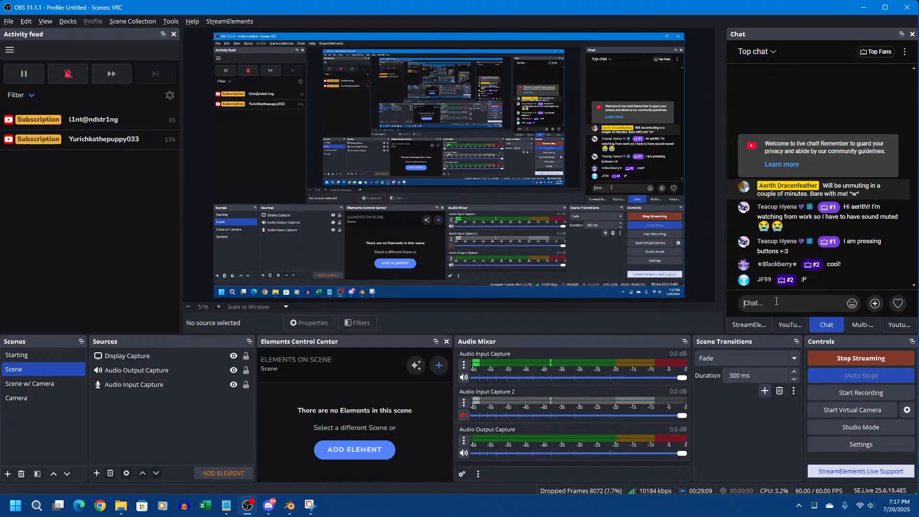
left_click(777, 303)
key("ctrl+v")
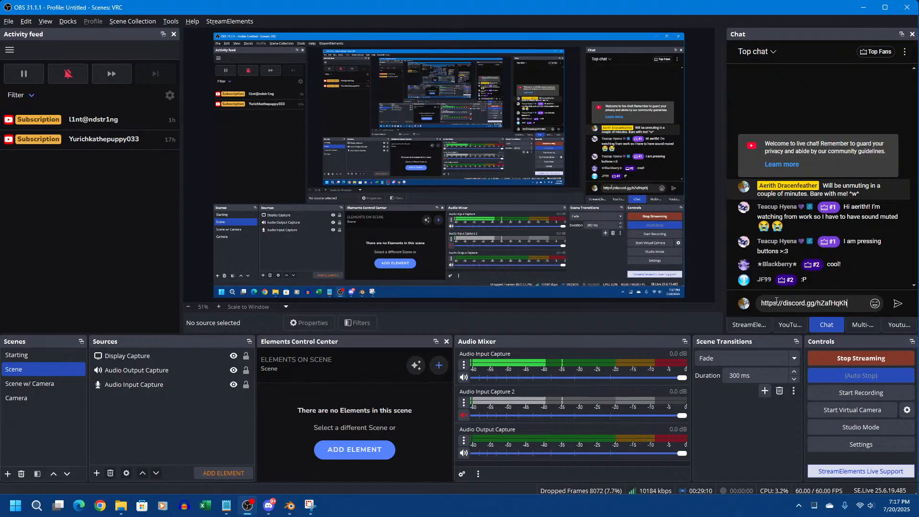
key("Return")
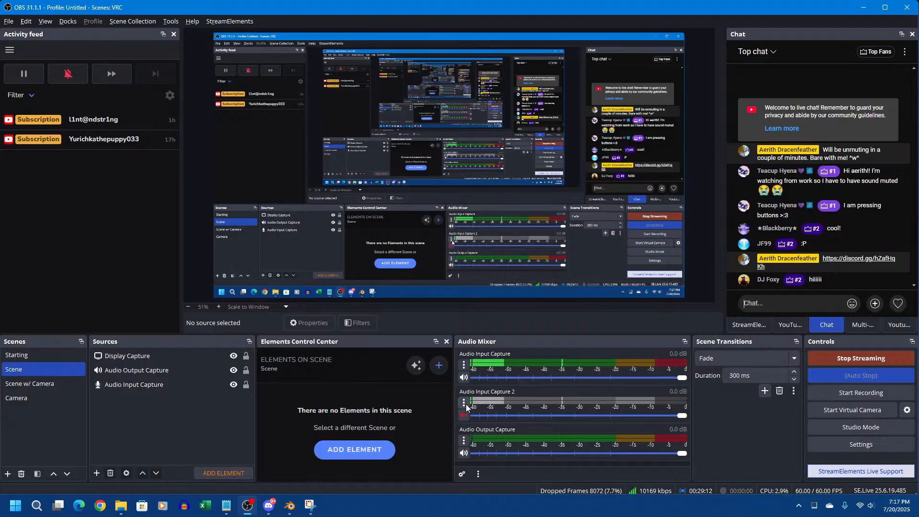
Mute Audio Input Capture temporarily in the mixer and unmute it again
left_click(464, 377)
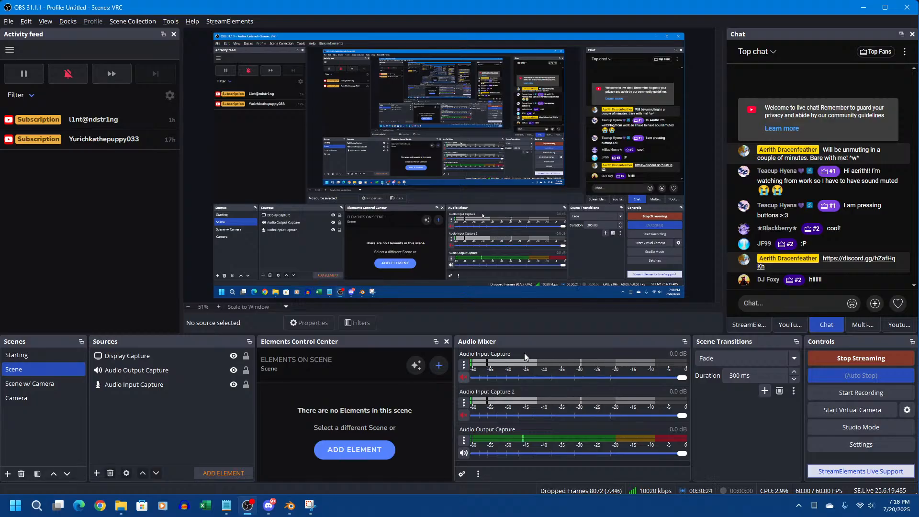
right_click(524, 352)
left_click(464, 378)
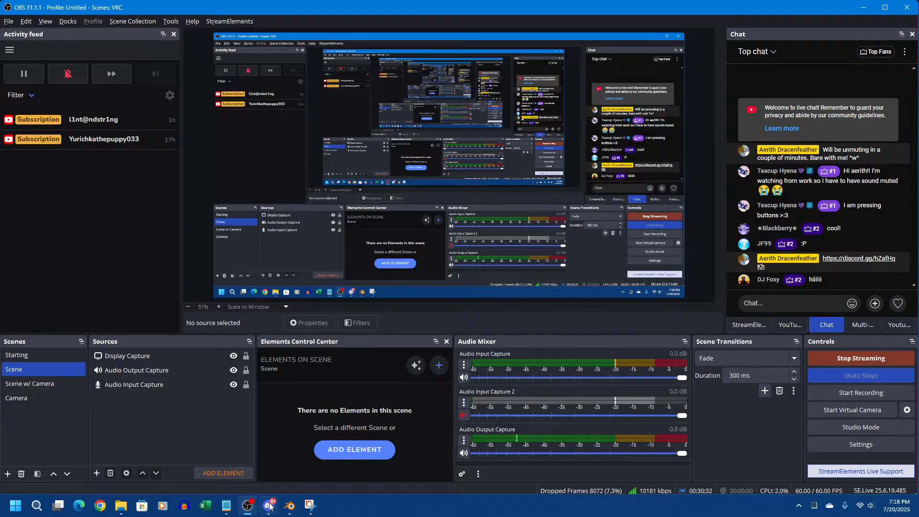
Switch to Discord, generate an invite link for The Derg's Den that expires Never, and copy it
mouse_move(277, 509)
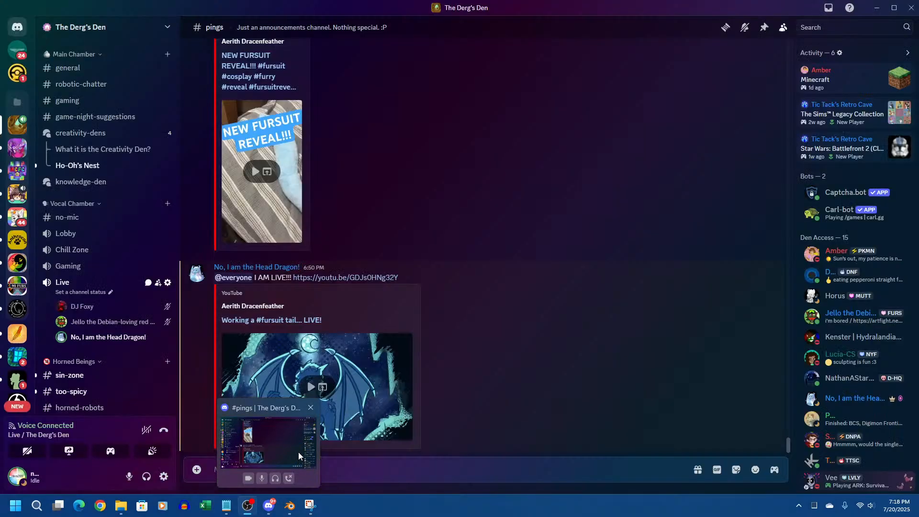
left_click(298, 452)
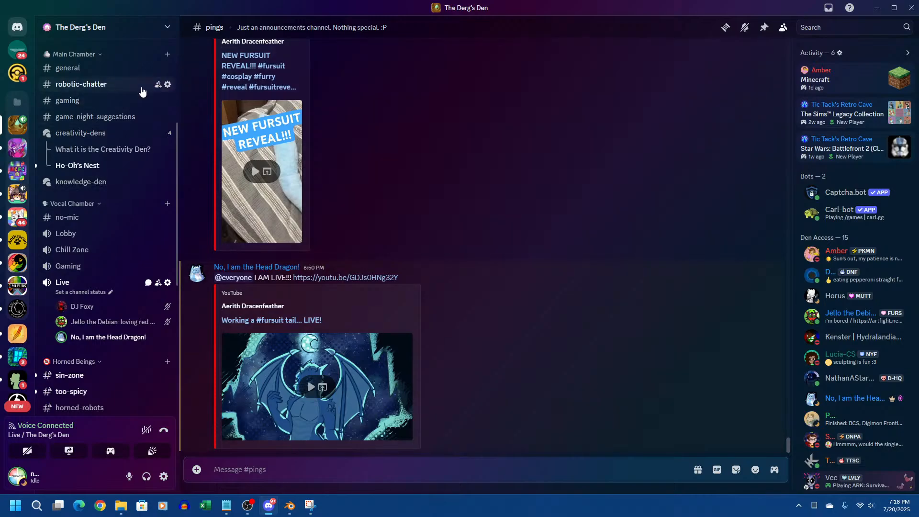
left_click(153, 28)
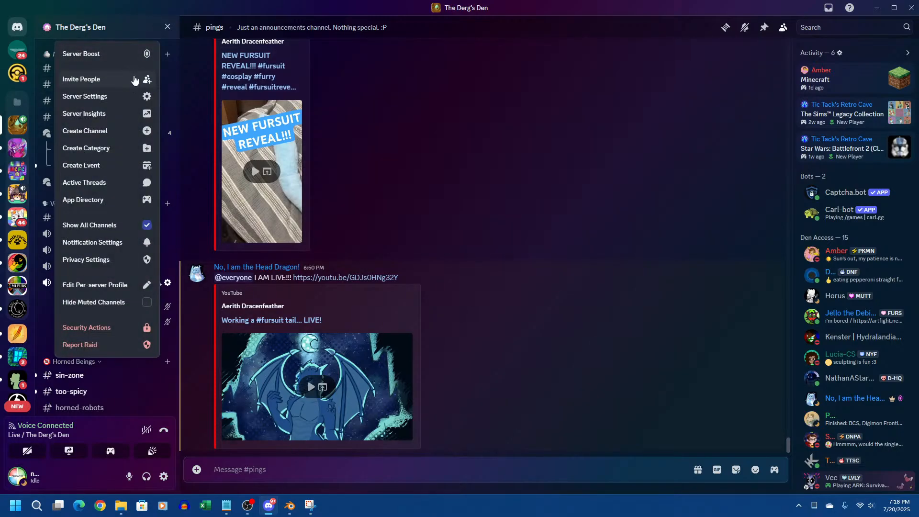
left_click(135, 79)
left_click(447, 341)
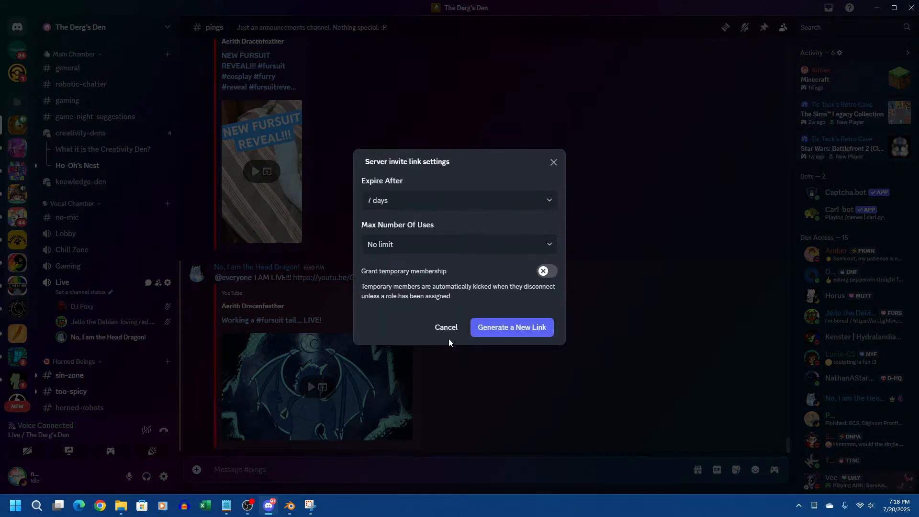
left_click(467, 206)
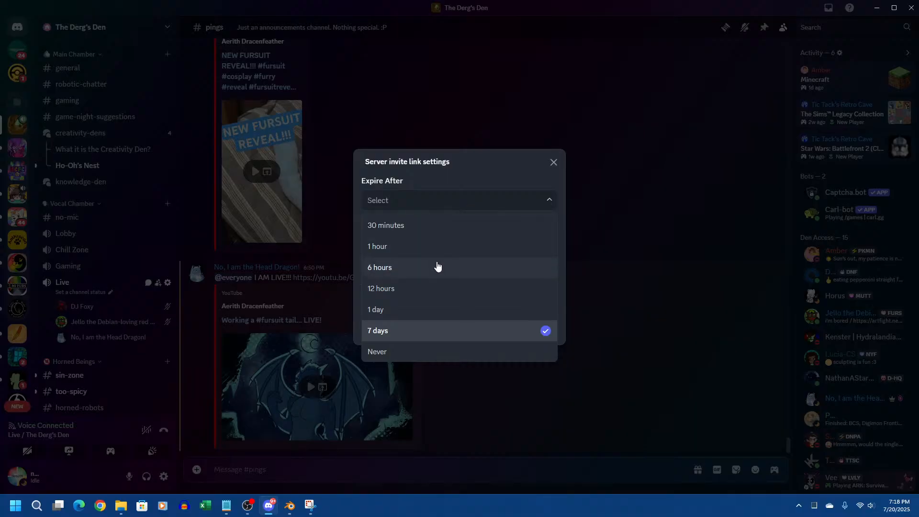
left_click(412, 352)
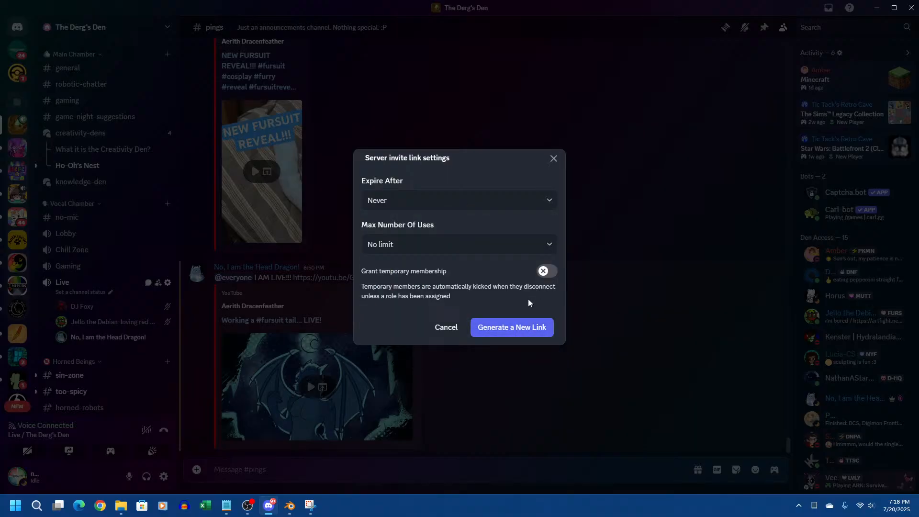
left_click(514, 327)
left_click(526, 327)
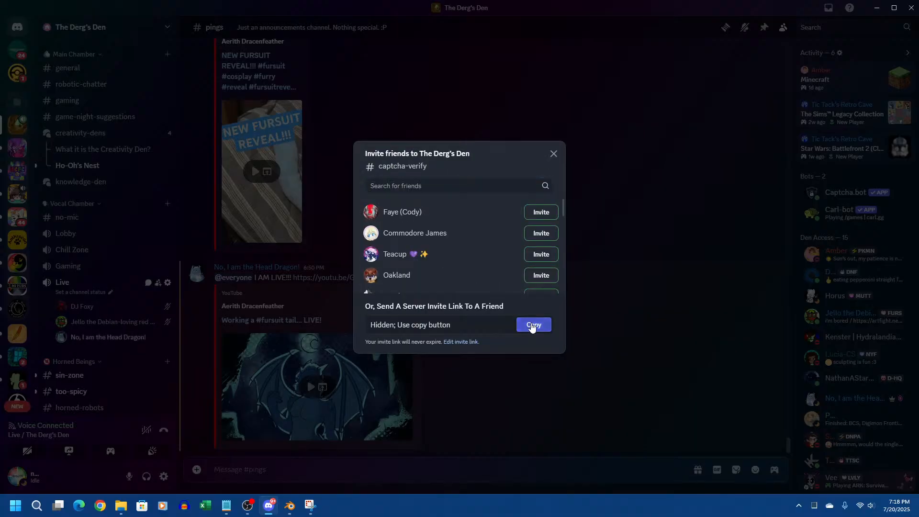
left_click(670, 265)
Switch back to OBS and send the new never-expiring Discord invite link in the live chat
key("alt+Tab")
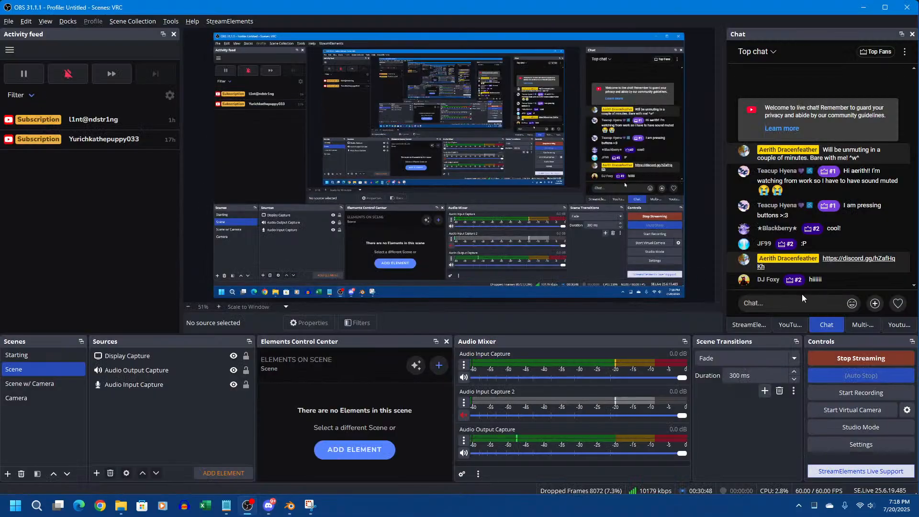
left_click(804, 300)
key("ctrl+v")
key("Return")
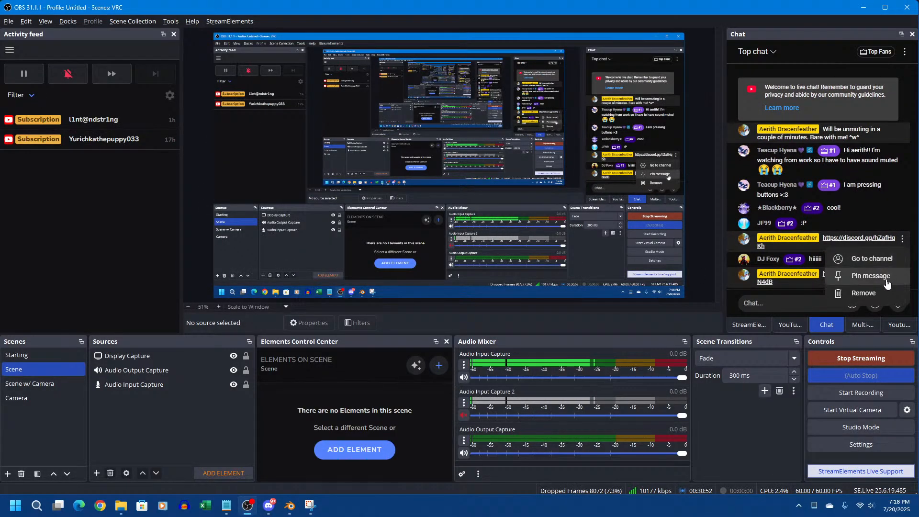
Remove the older Discord invite message from the live chat and pin the newly posted invite
left_click(869, 293)
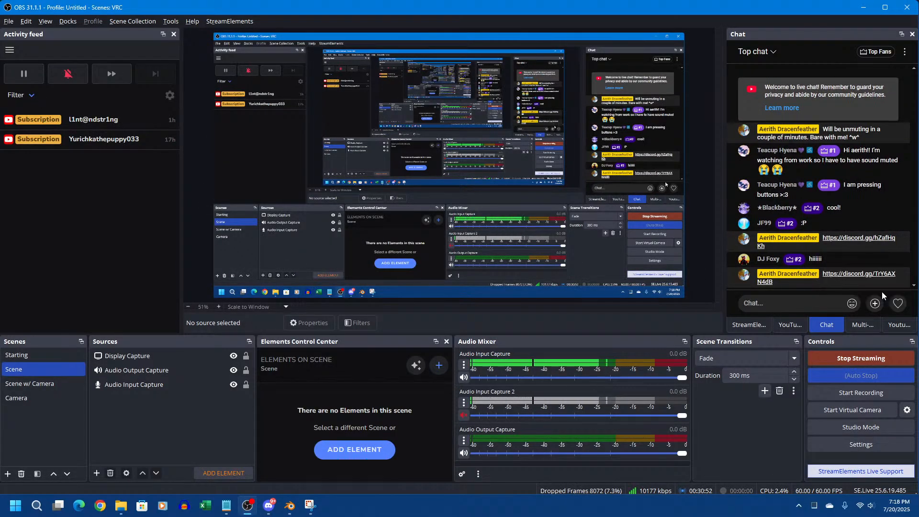
left_click(902, 274)
left_click(885, 241)
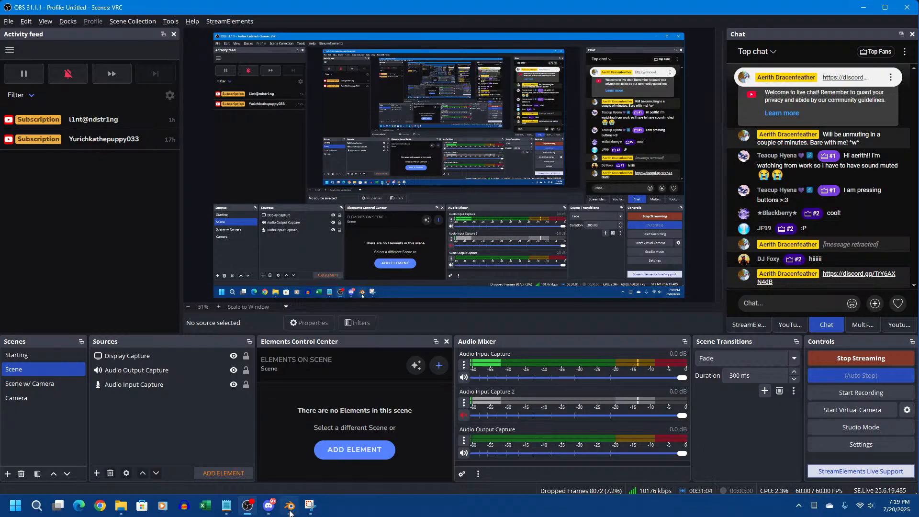
mouse_move(288, 511)
key("alt+Tab")
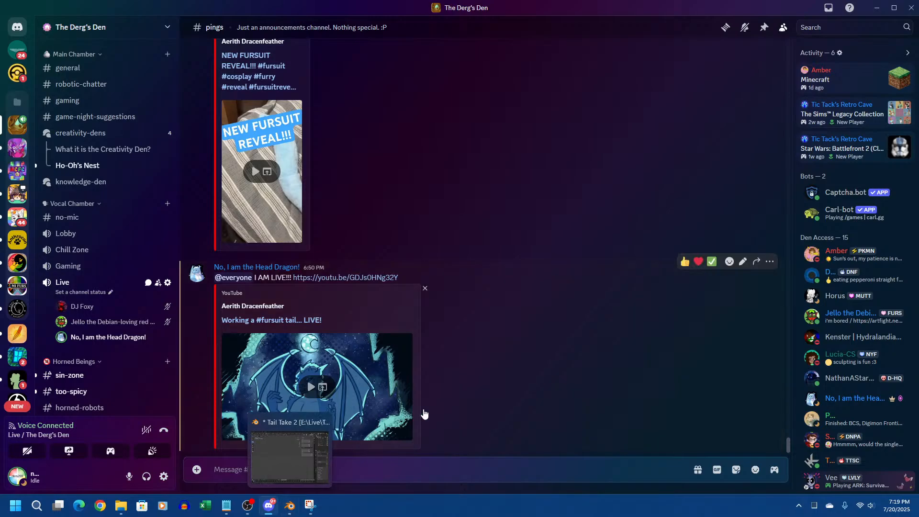
key("alt+Tab")
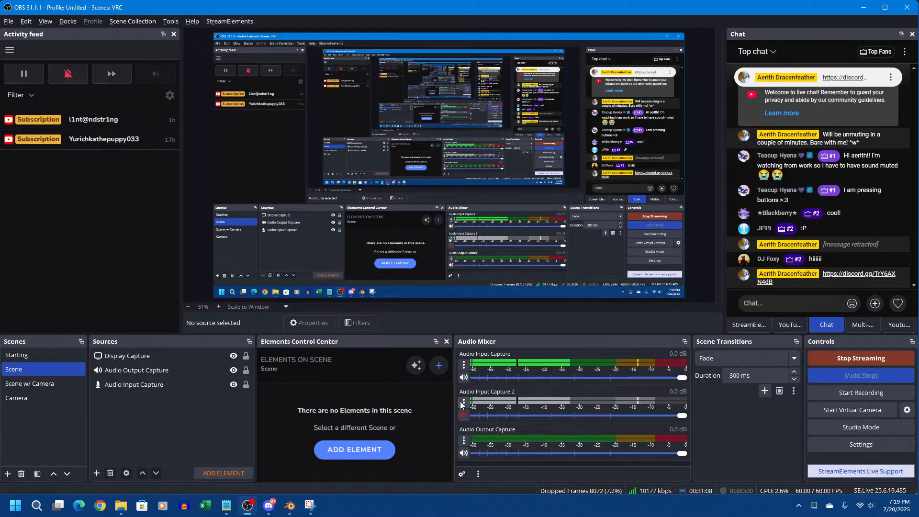
Switch to the annotated tail plan in Snipping Tool, then reposition and enlarge its window, keeping the OBS live chat visible beside it
key("alt+Tab")
key("alt+Tab")
key("alt+Tab")
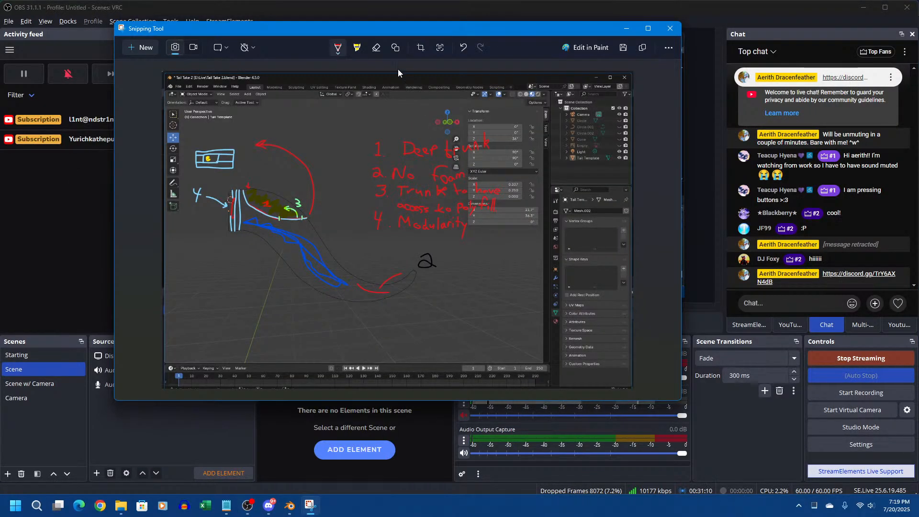
double_click(390, 30)
left_click_drag(407, 8, 240, 13)
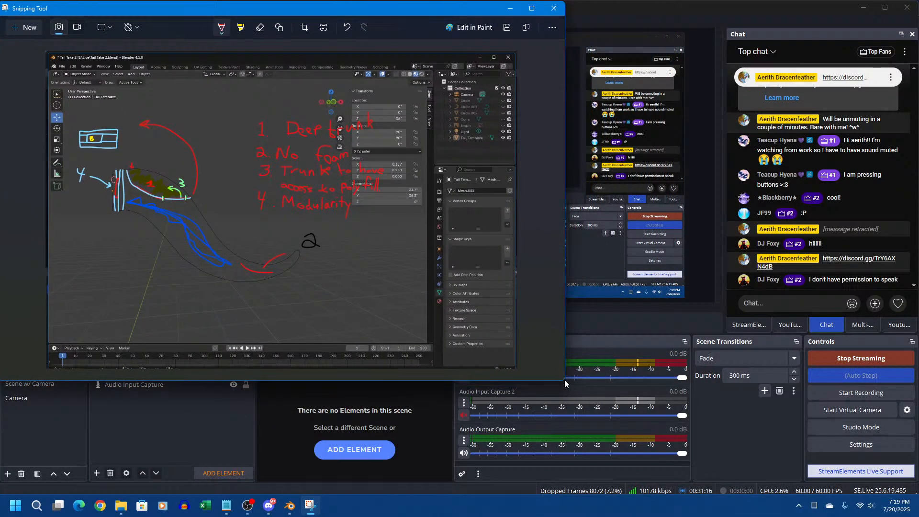
left_click_drag(564, 381, 725, 493)
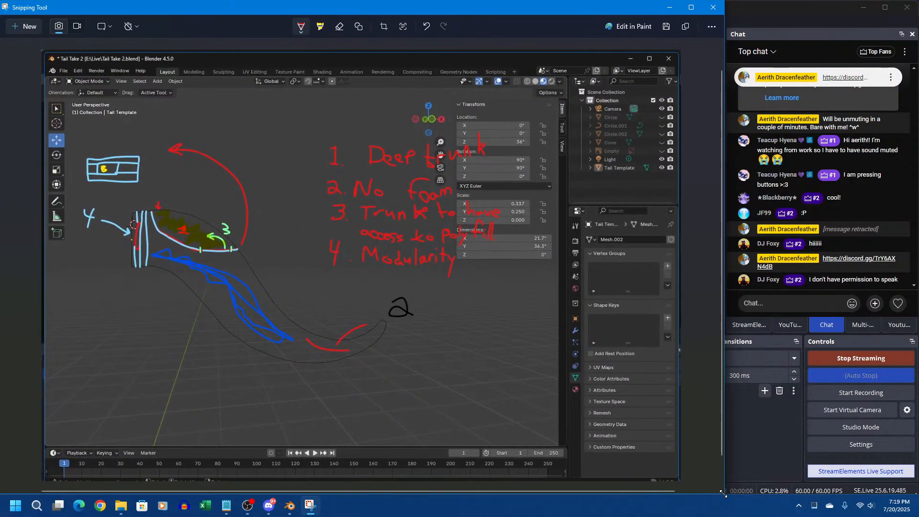
Switch to Discord and examine the assignable roles for the first member in the Live voice channel
key("alt+Tab")
key("alt+Tab")
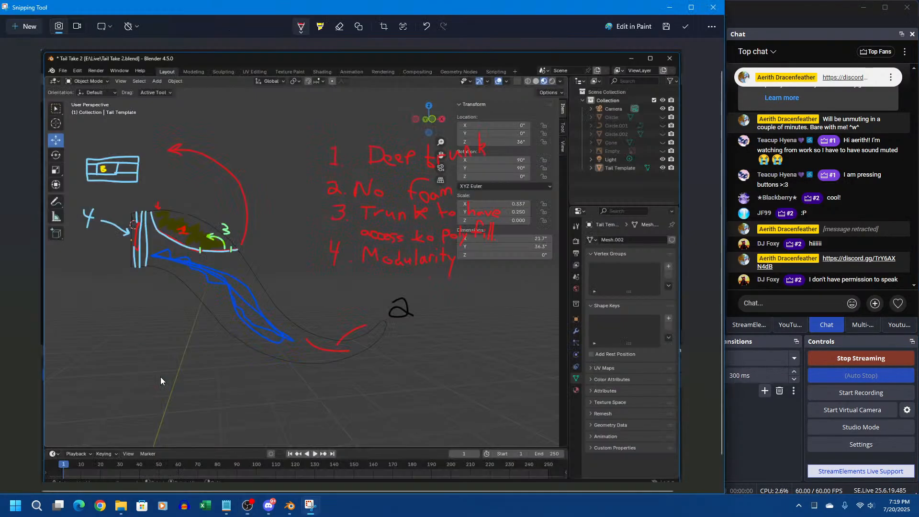
key("alt+Tab")
key("alt+Tab")
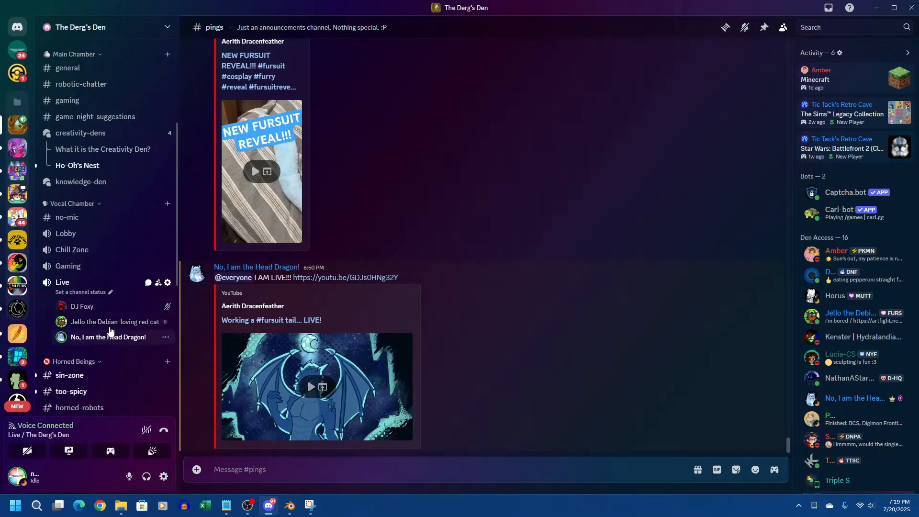
right_click(108, 312)
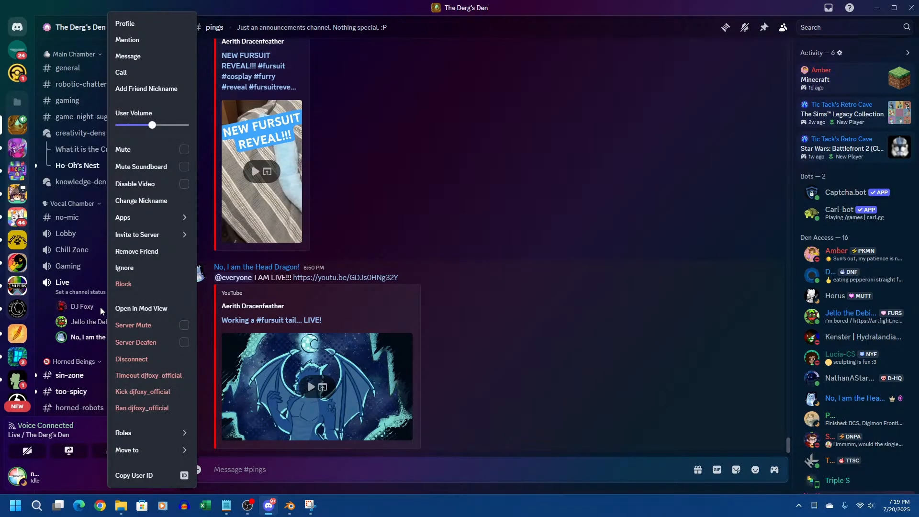
left_click(98, 308)
right_click(94, 311)
mouse_move(139, 436)
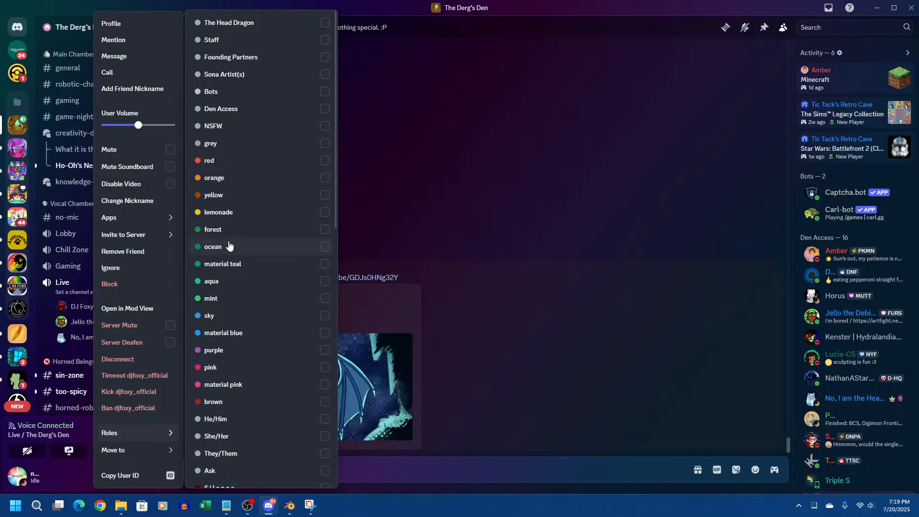
scroll(234, 217, "down", 10)
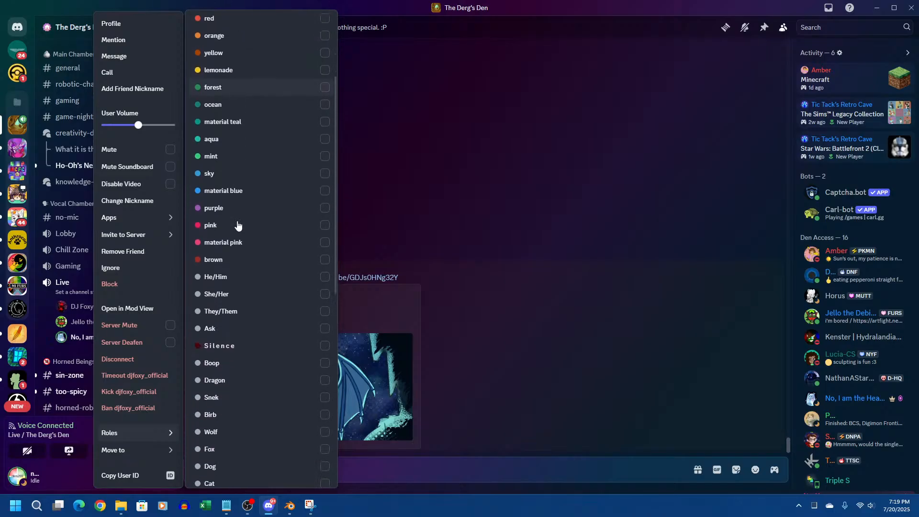
scroll(237, 222, "down", 2)
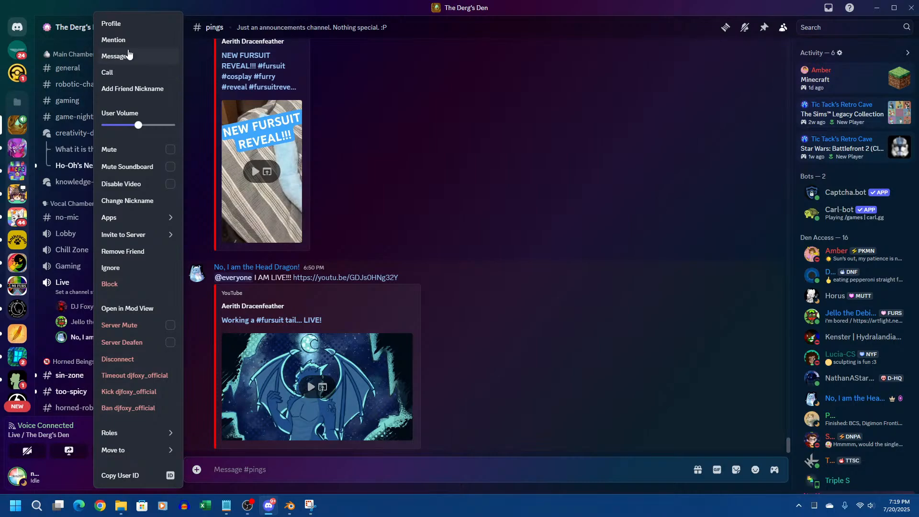
left_click(77, 65)
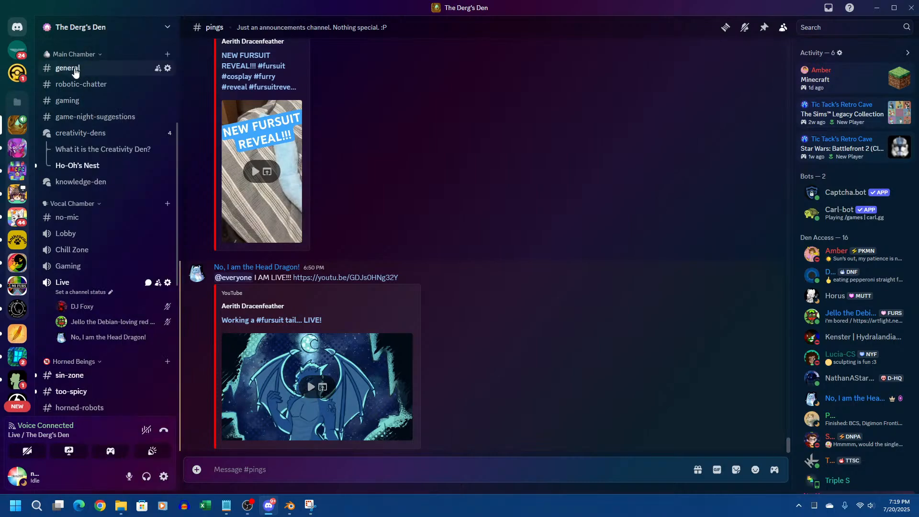
Look through The Derg's Den channel list and check the Live voice channel's options and the host's own profile card
scroll(75, 72, "up", 4)
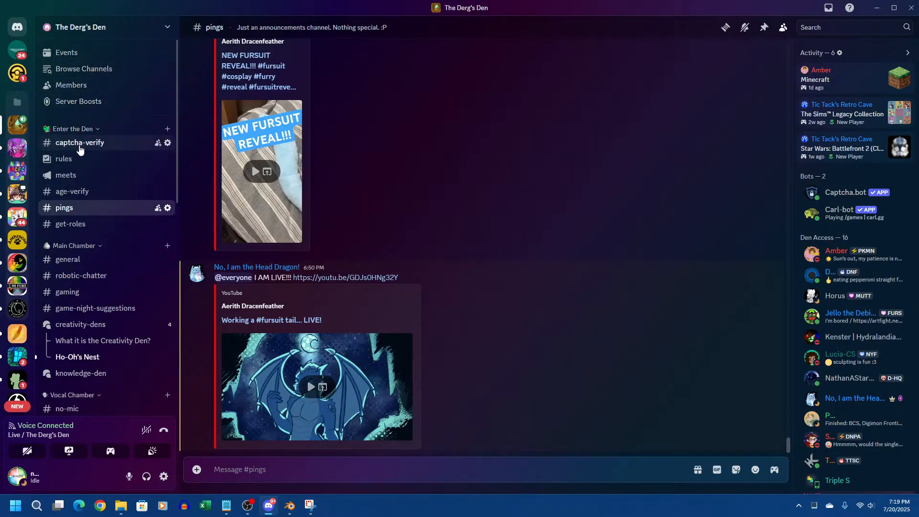
scroll(76, 287, "down", 4)
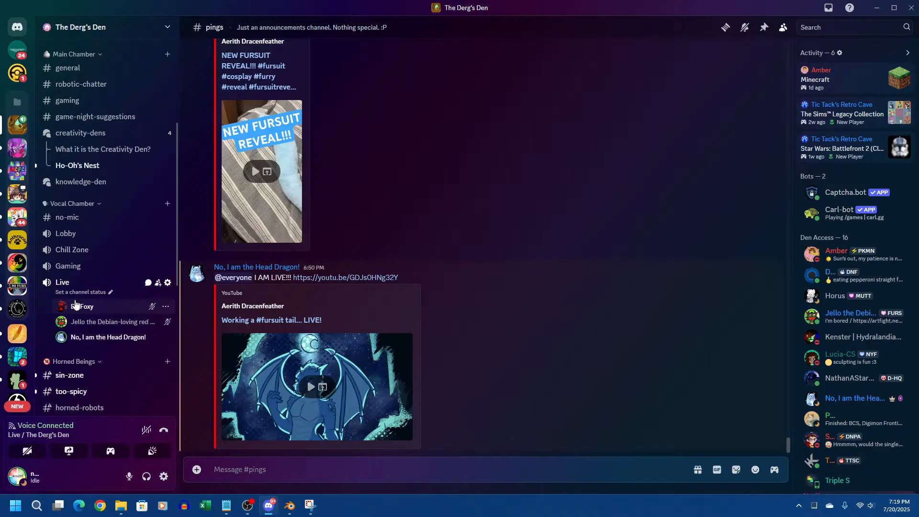
right_click(79, 284)
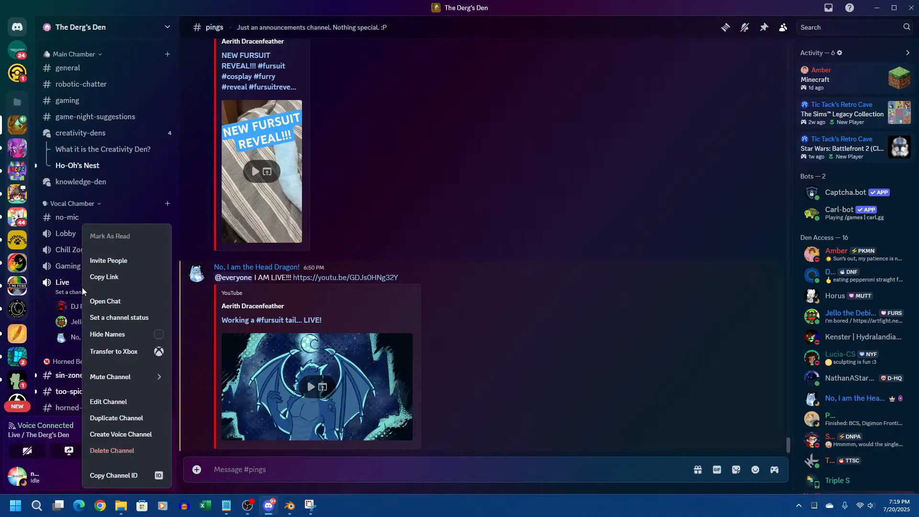
left_click(74, 329)
left_click(76, 338)
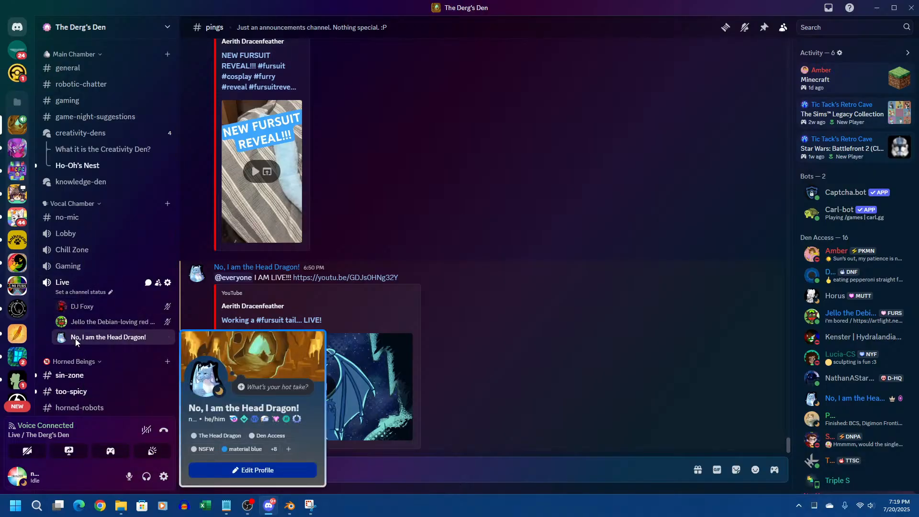
left_click(87, 302)
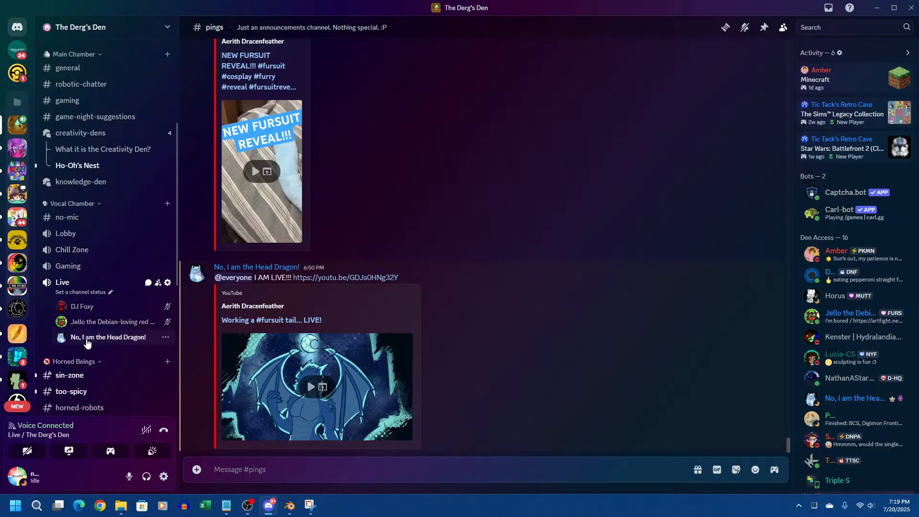
right_click(93, 282)
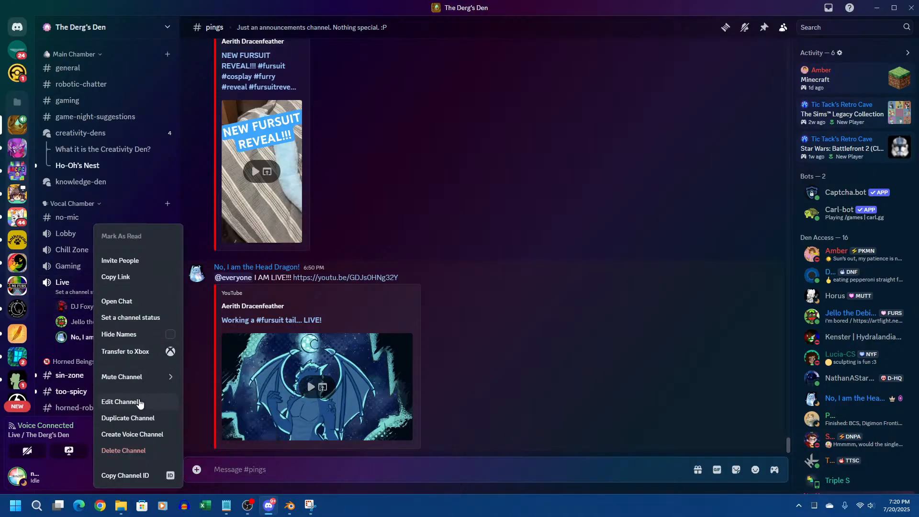
left_click(455, 375)
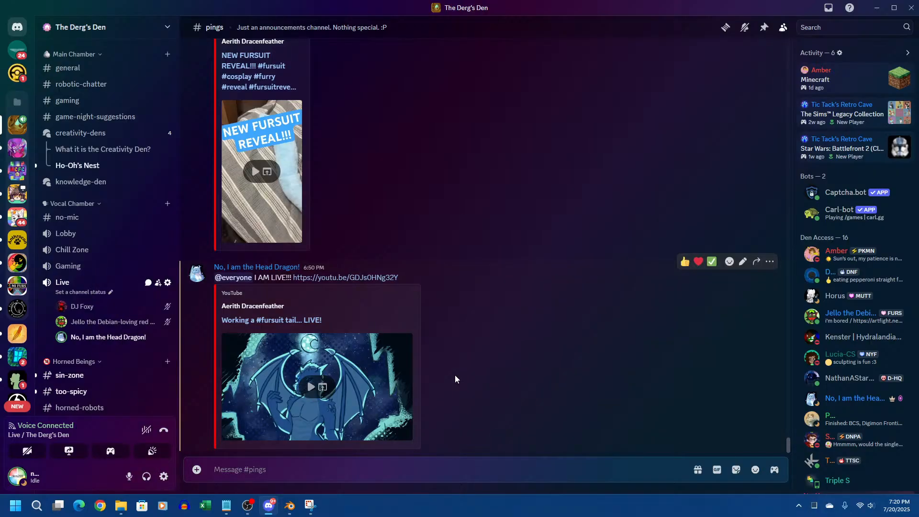
key("alt+Tab")
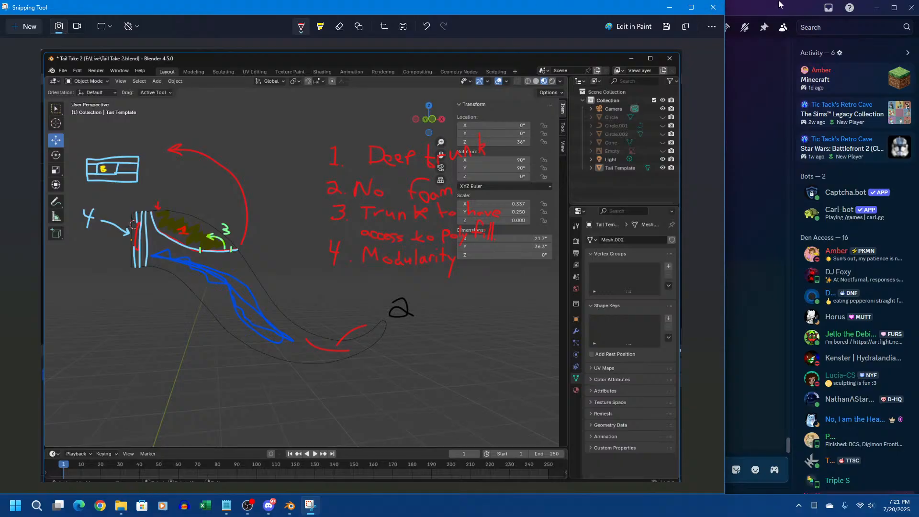
key("alt+Tab")
key("alt+Tab")
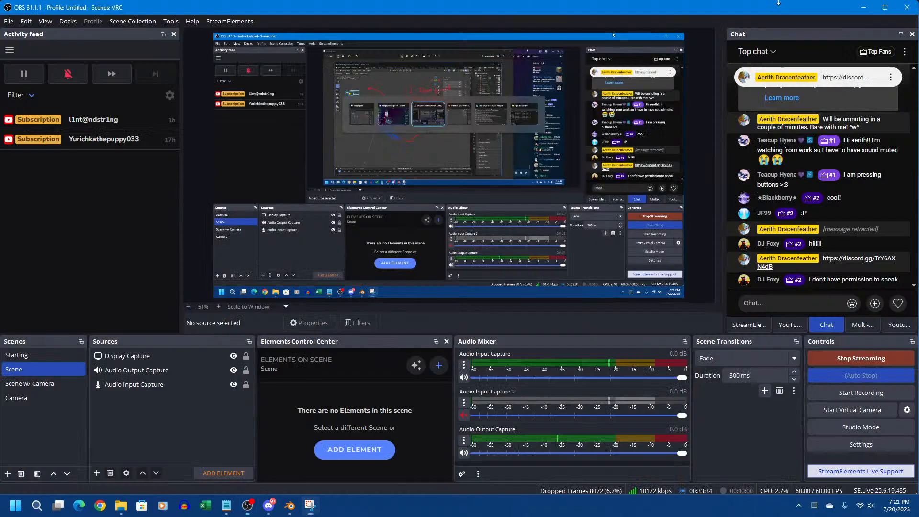
key("alt+Tab")
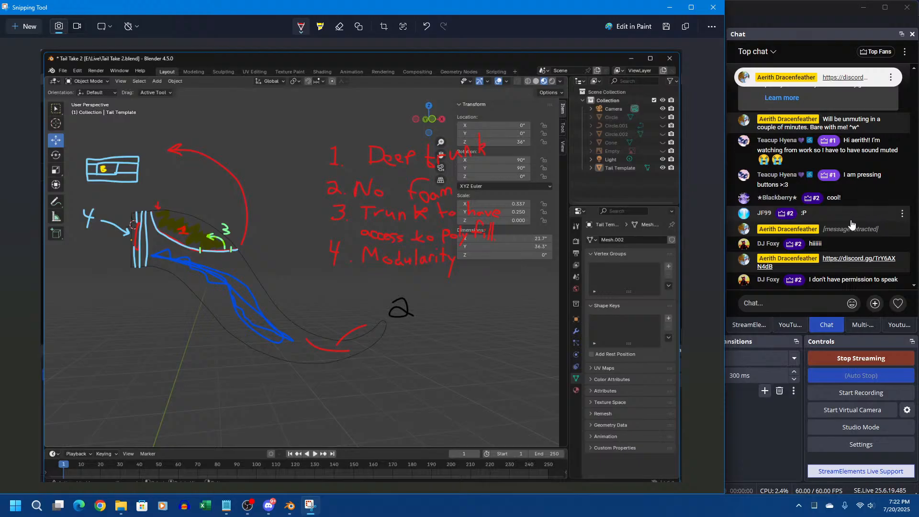
left_click(789, 36)
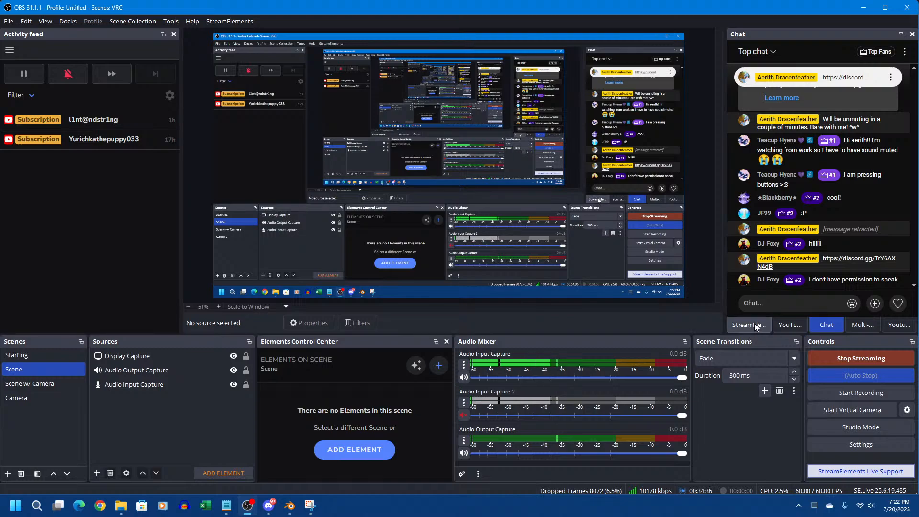
key("alt+Tab")
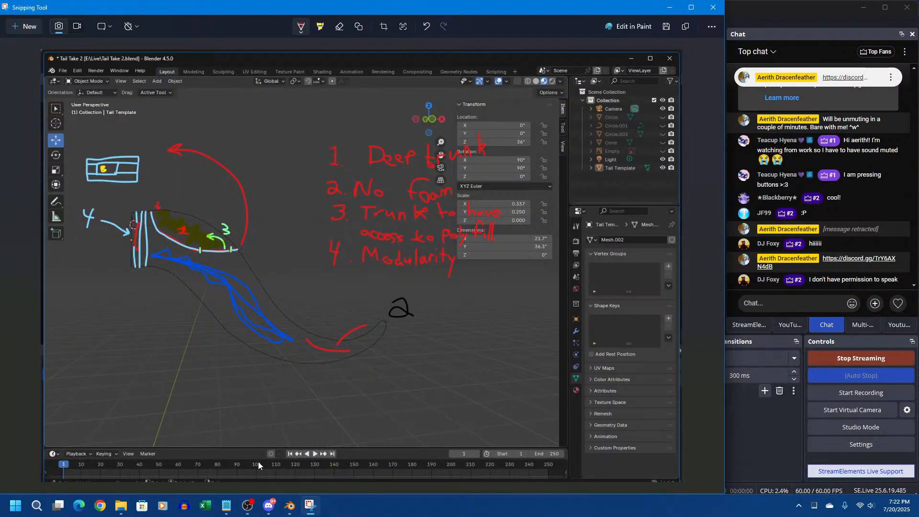
mouse_move(228, 507)
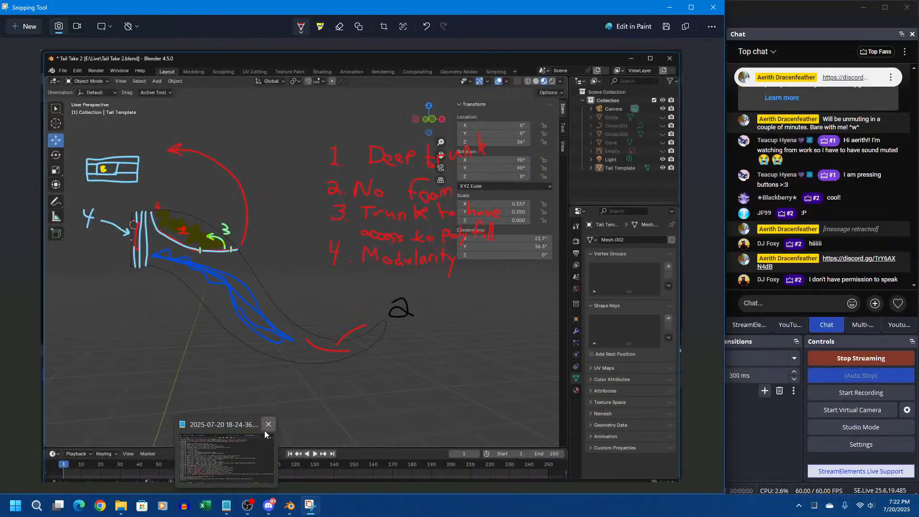
left_click(269, 425)
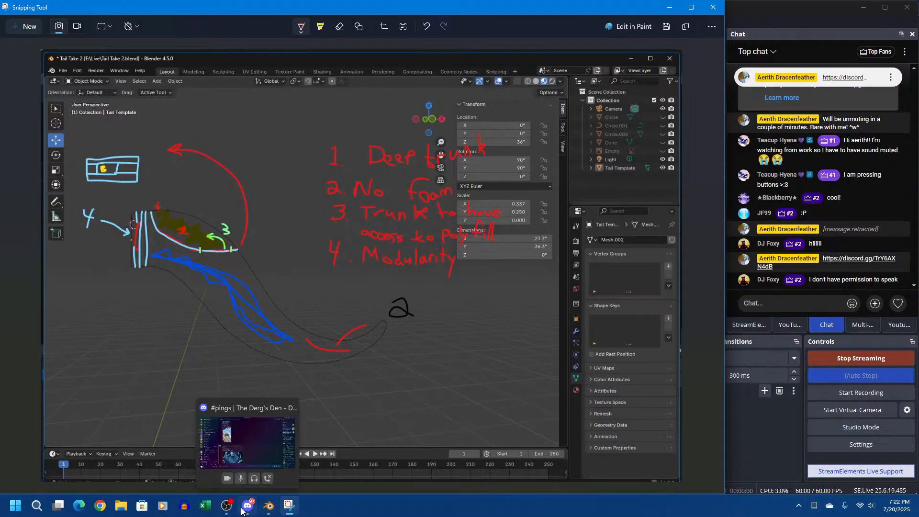
Switch to Blender and save the Tail Take 2.blend file
left_click(267, 508)
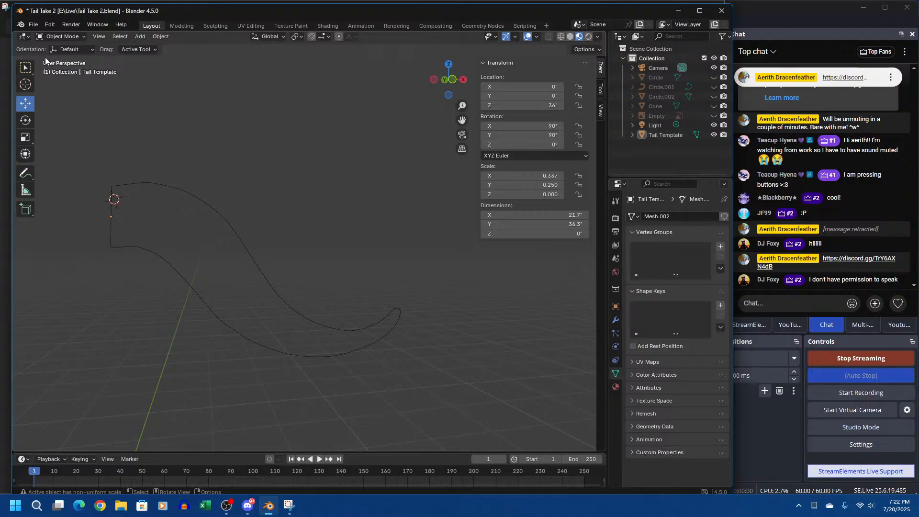
left_click(32, 25)
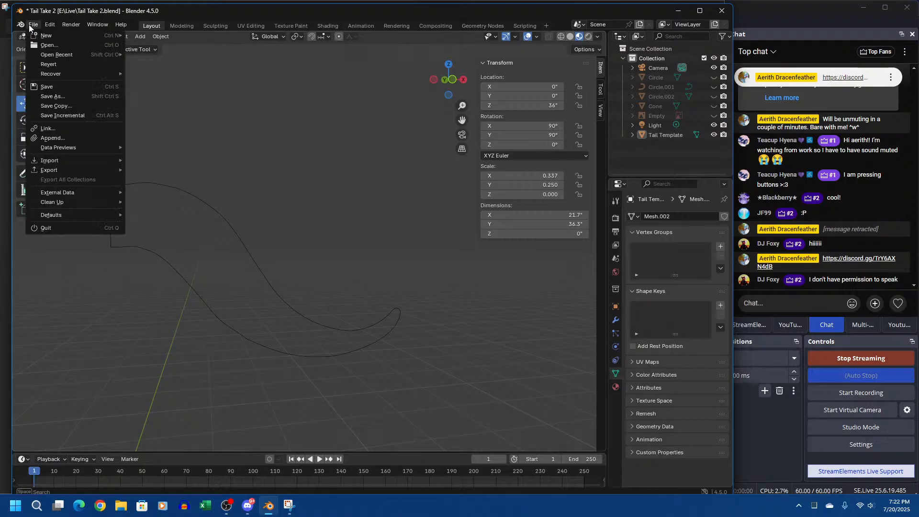
left_click(47, 87)
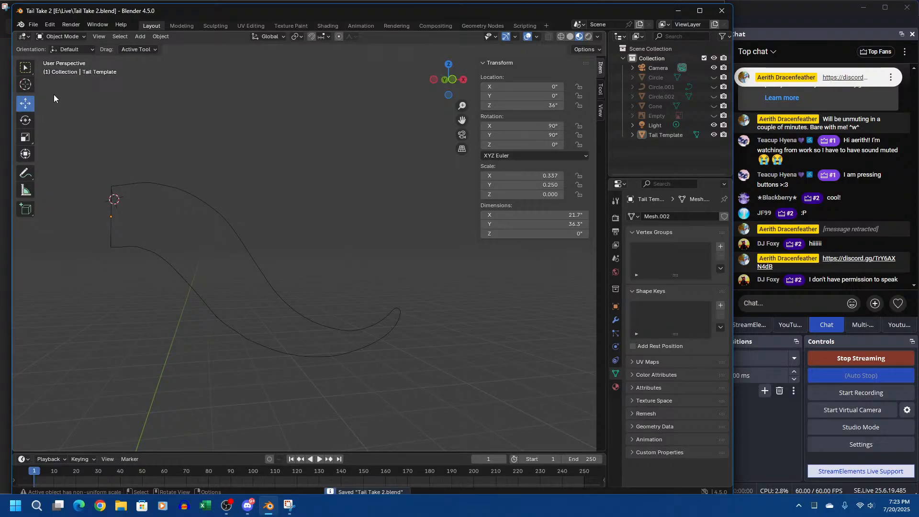
Examine the Tail Template outline from the left, back and front orthographic views and in an angled perspective view
scroll(135, 172, "down", 6)
scroll(157, 208, "up", 6)
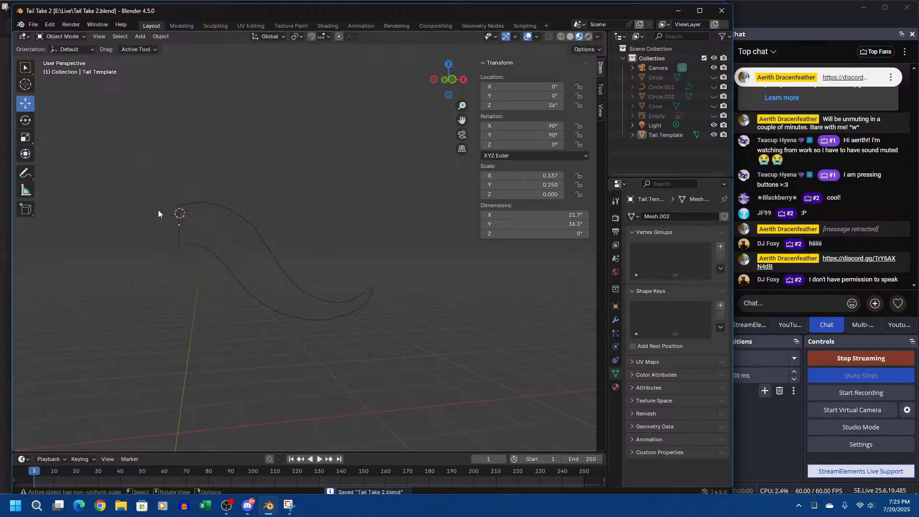
mouse_move(172, 229)
middle_mouse_down("shift")
mouse_move(162, 245)
mouse_move(188, 209)
mouse_move(158, 214)
mouse_move(180, 219)
middle_mouse_up("shift")
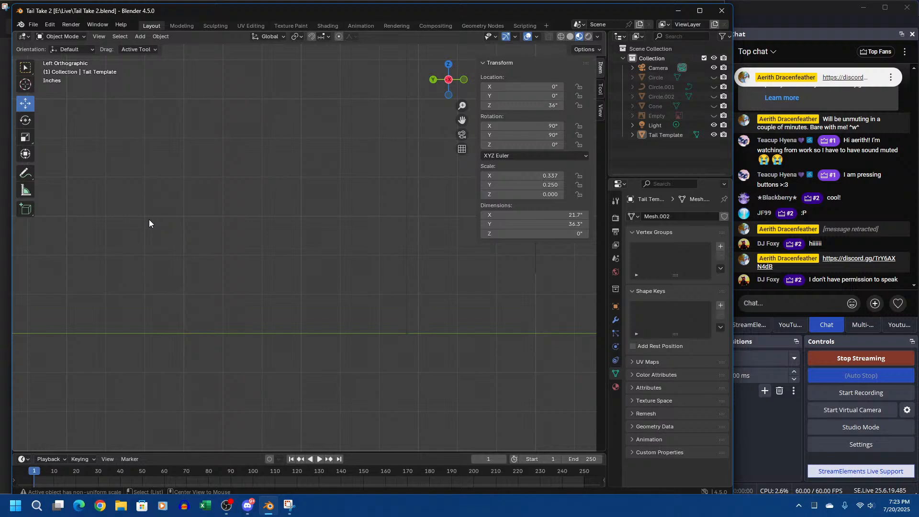
scroll(391, 173, "down", 5)
scroll(390, 172, "up", 3)
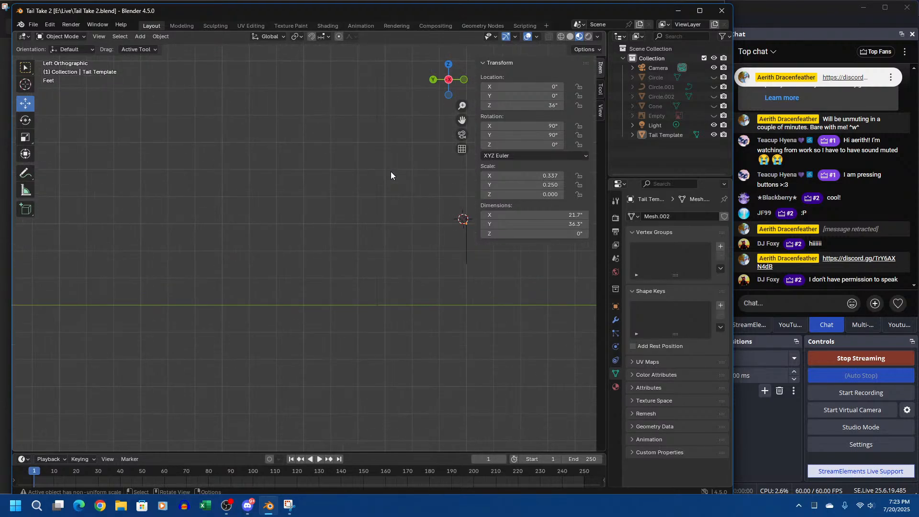
left_click(431, 81)
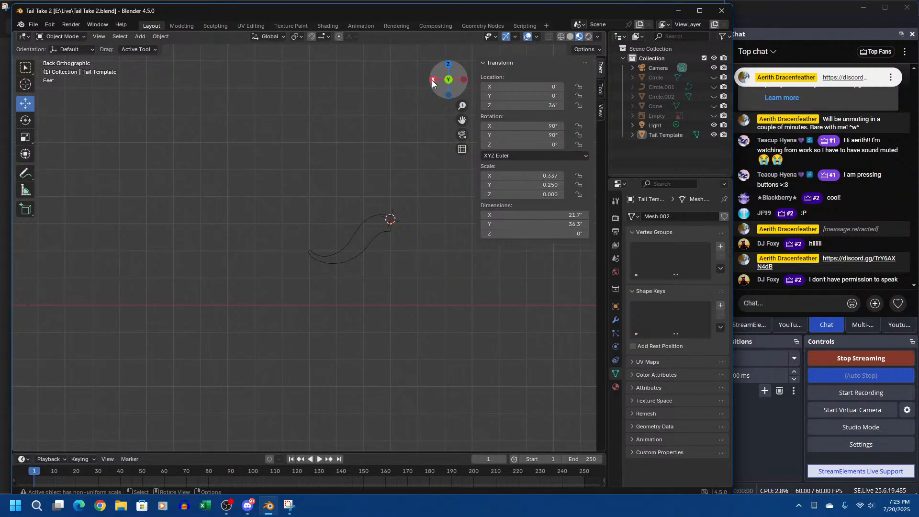
left_click(464, 81)
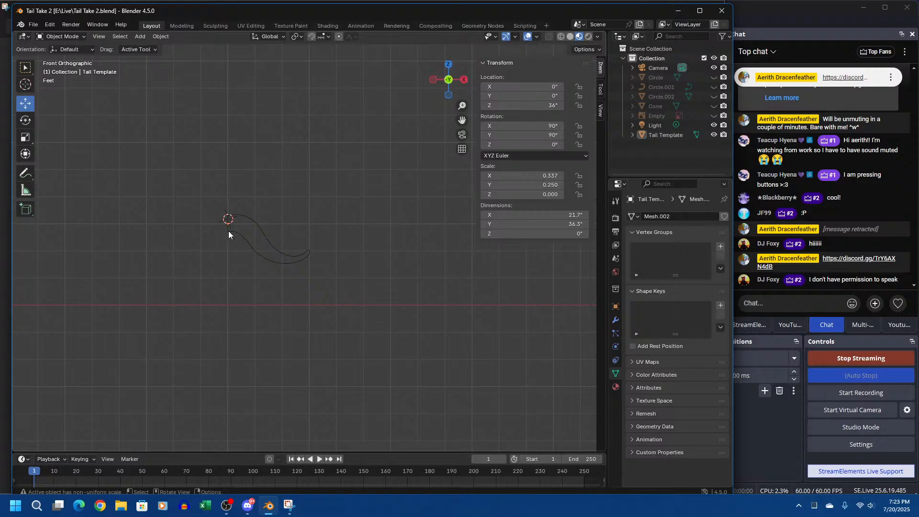
scroll(228, 231, "up", 4)
middle_click_drag(388, 210, 438, 295)
scroll(306, 287, "up", 5)
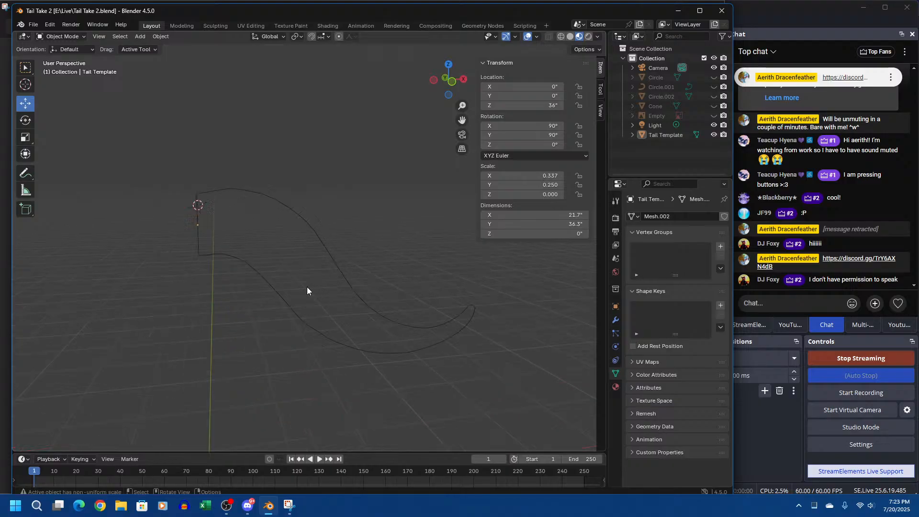
scroll(306, 287, "down", 6)
scroll(305, 287, "up", 2)
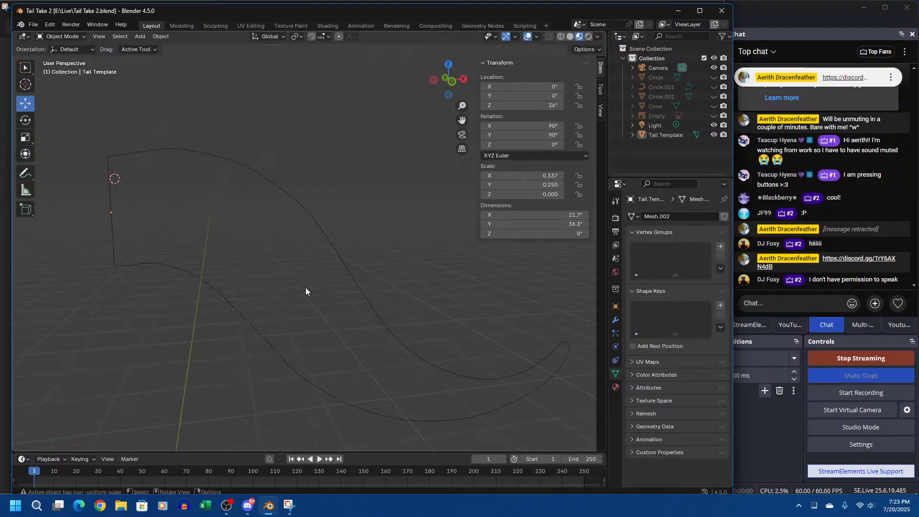
scroll(297, 270, "down", 1)
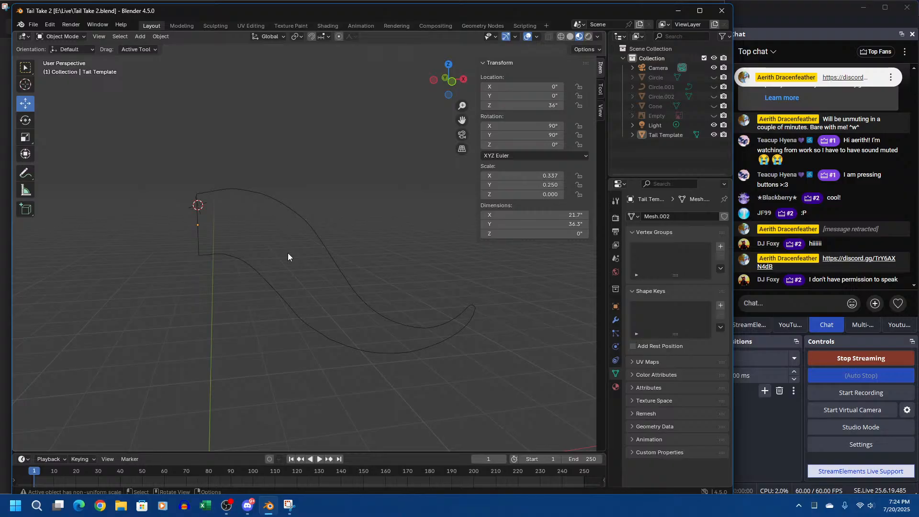
Select the Tail Template outline, shift the Blender window slightly toward the screen corner, and save the Tail Take 2.blend file
left_click(326, 250)
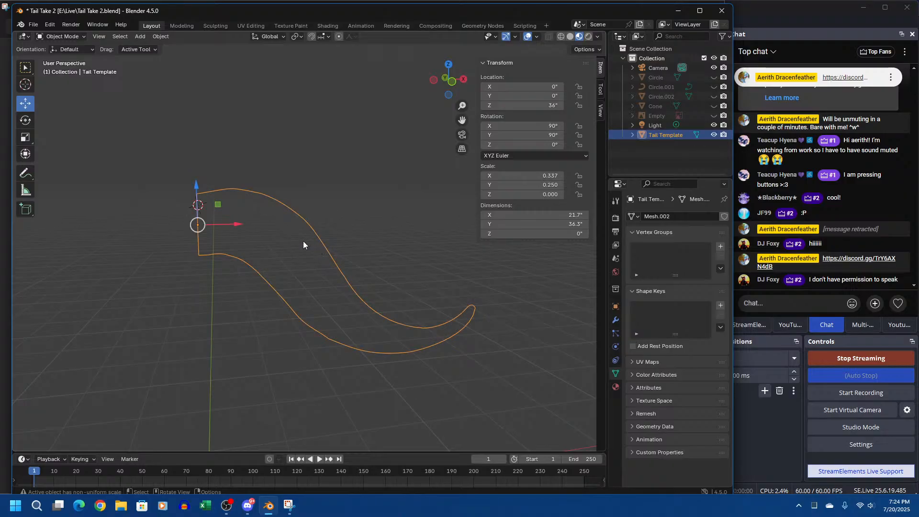
left_click(360, 225)
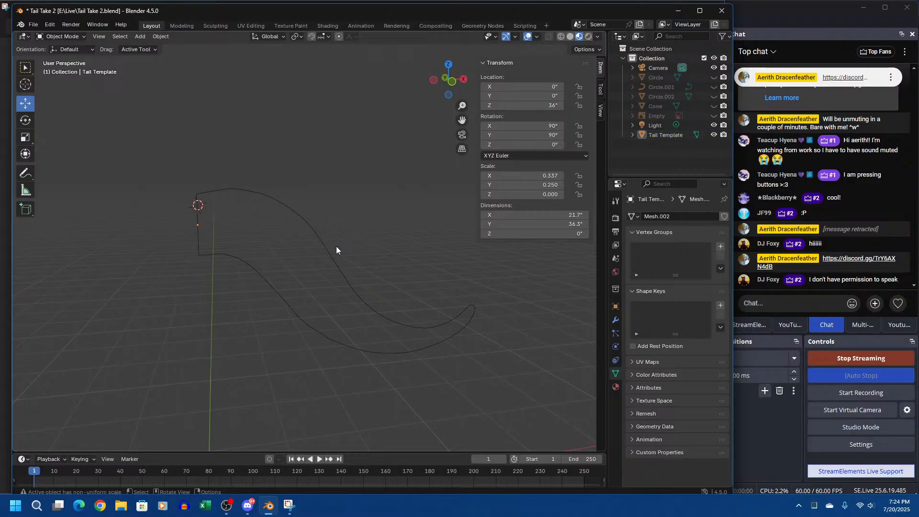
left_click(215, 191)
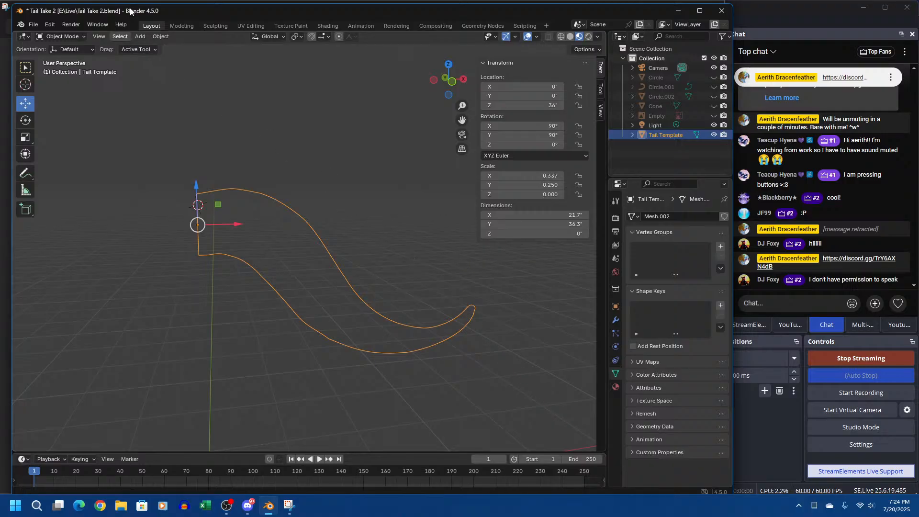
left_click_drag(130, 10, 119, 8)
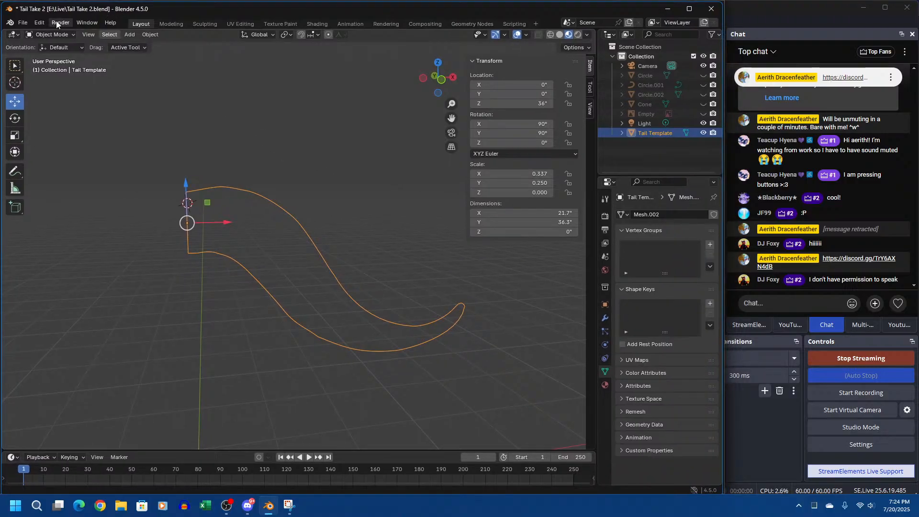
left_click(22, 24)
left_click(42, 85)
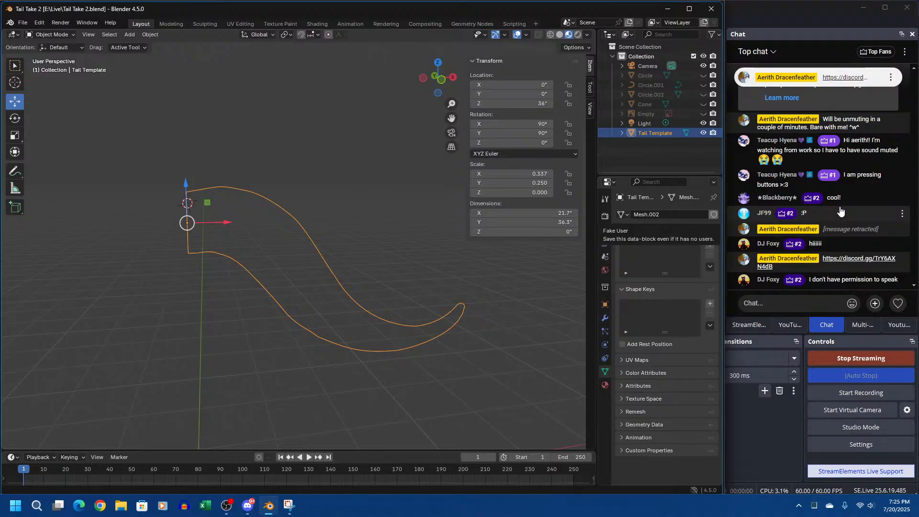
Switch to OBS to check the YouTube Live Control Panel and Youtube Chat, restore the Chat dock, and return to Blender
left_click(790, 325)
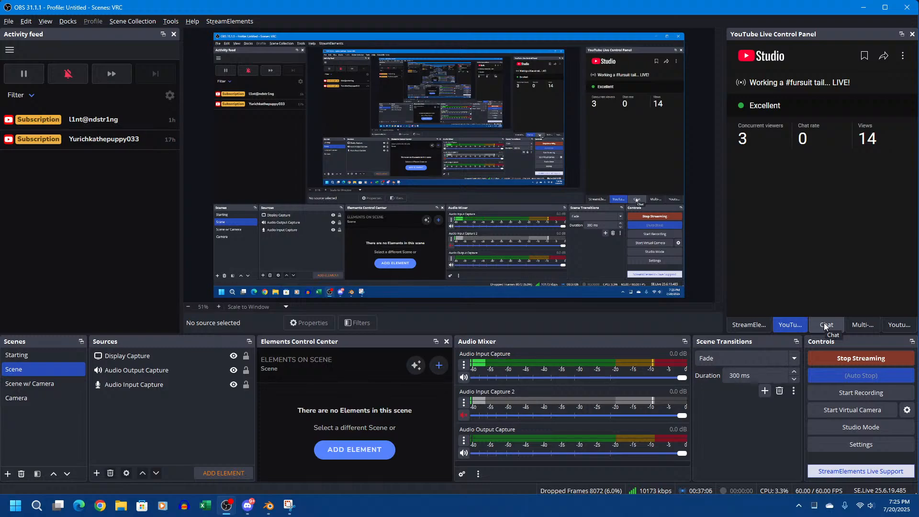
left_click(895, 325)
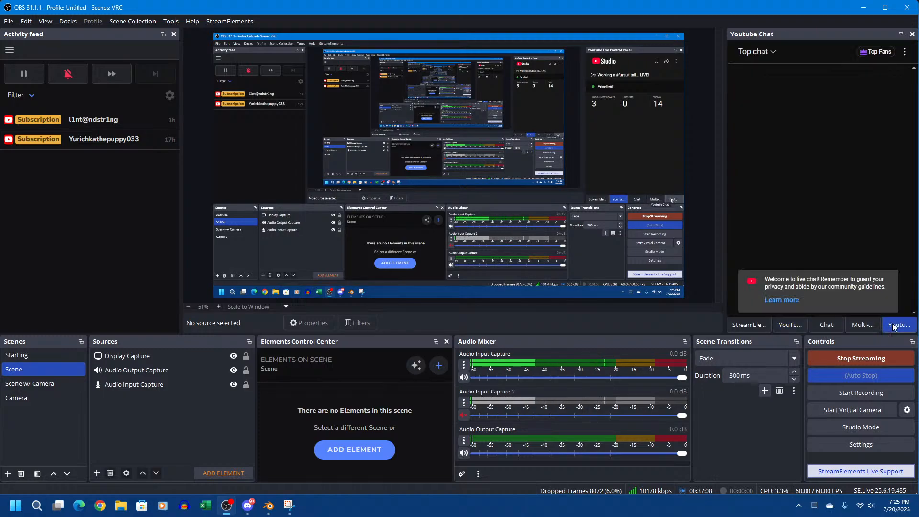
left_click(789, 327)
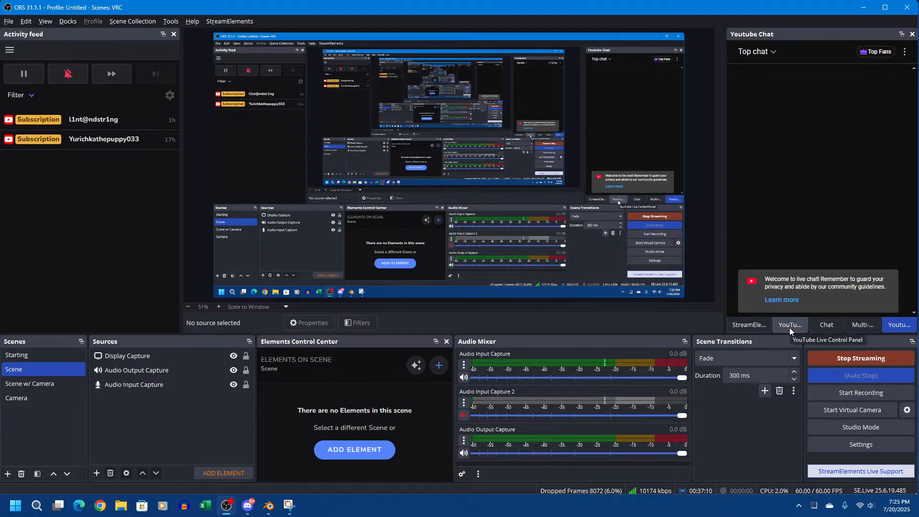
left_click(830, 325)
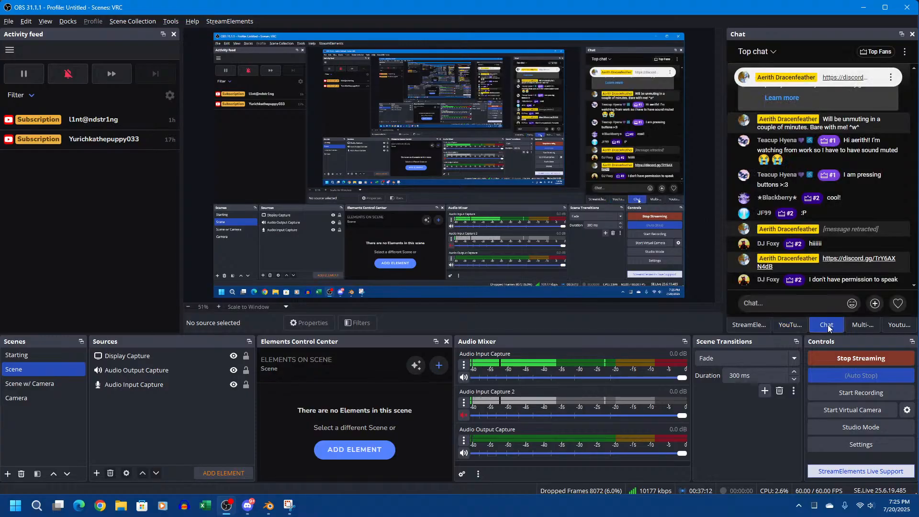
key("alt+Tab")
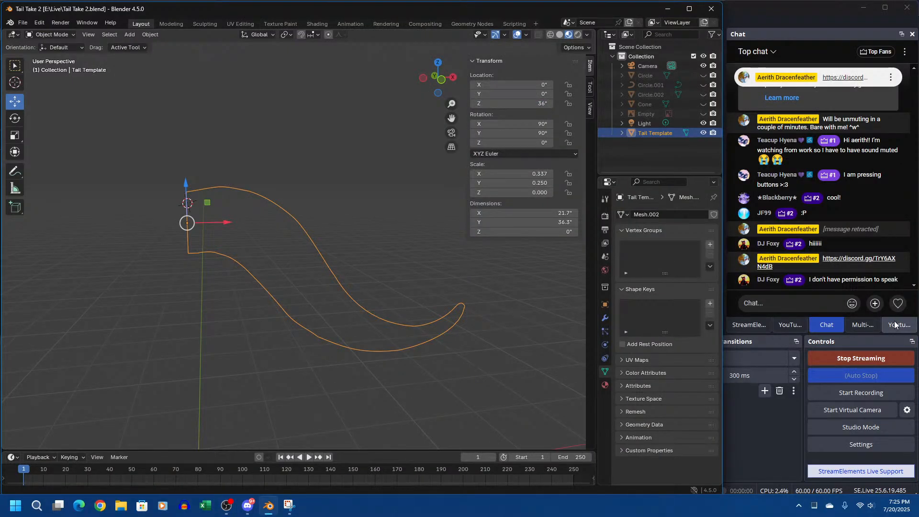
Reselect the Tail Template outline, frame it, and examine its shape from an angled perspective at closer range
left_click(409, 257)
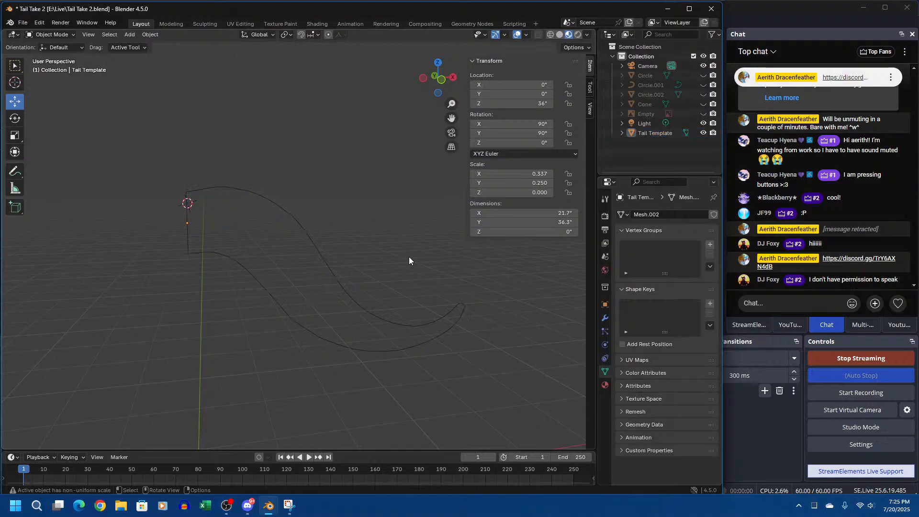
left_click(319, 260)
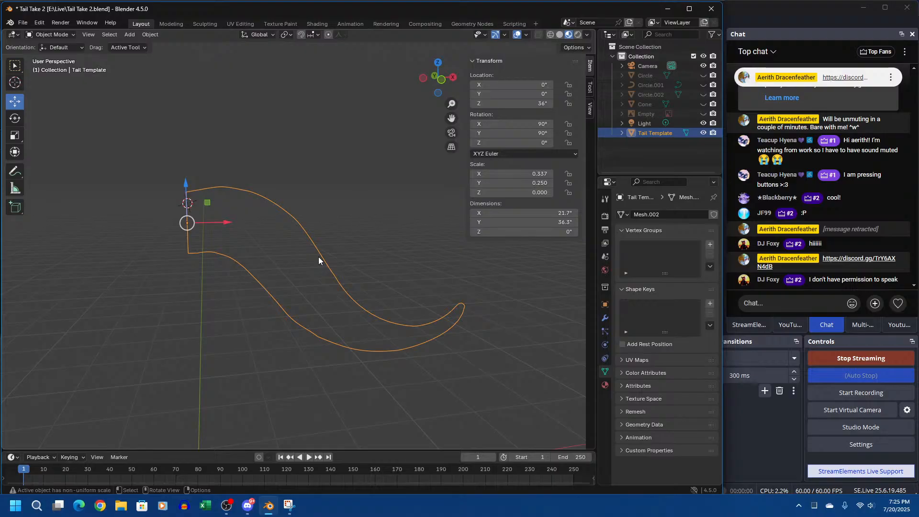
key("KP_Decimal")
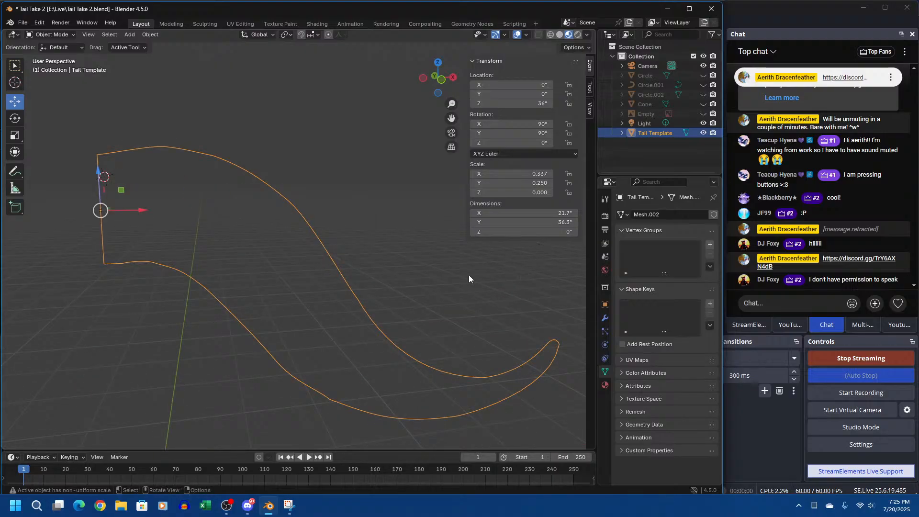
middle_click_drag(469, 275, 462, 294)
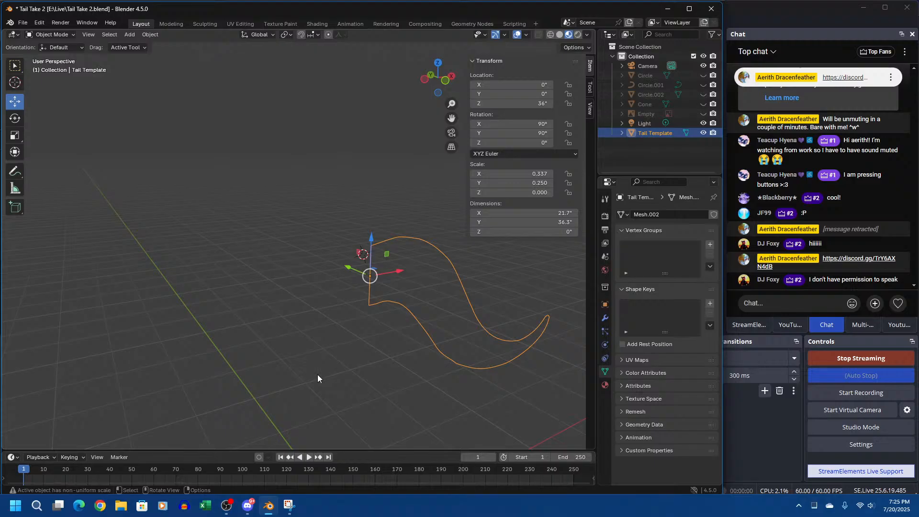
middle_click_drag(317, 374, 249, 366, "shift")
middle_click_drag(239, 360, 300, 345, "shift")
scroll(300, 345, "up", 3)
scroll(300, 346, "down", 2)
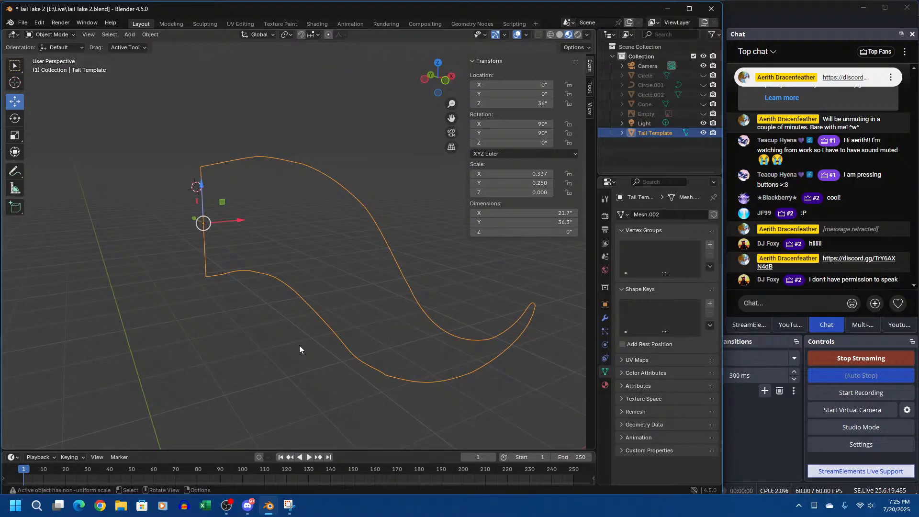
Copy and paste the Tail Template object within the collection, hide the original, and select the pasted copy
right_click(256, 238)
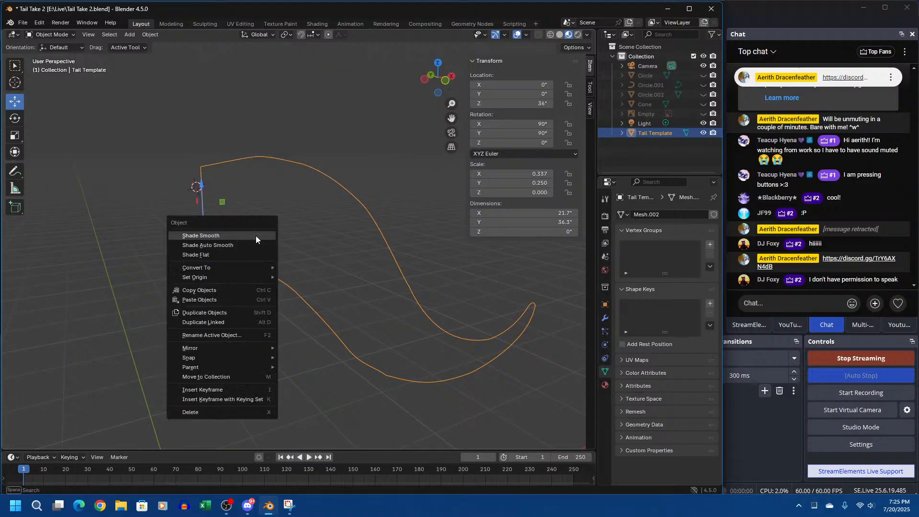
right_click(659, 137)
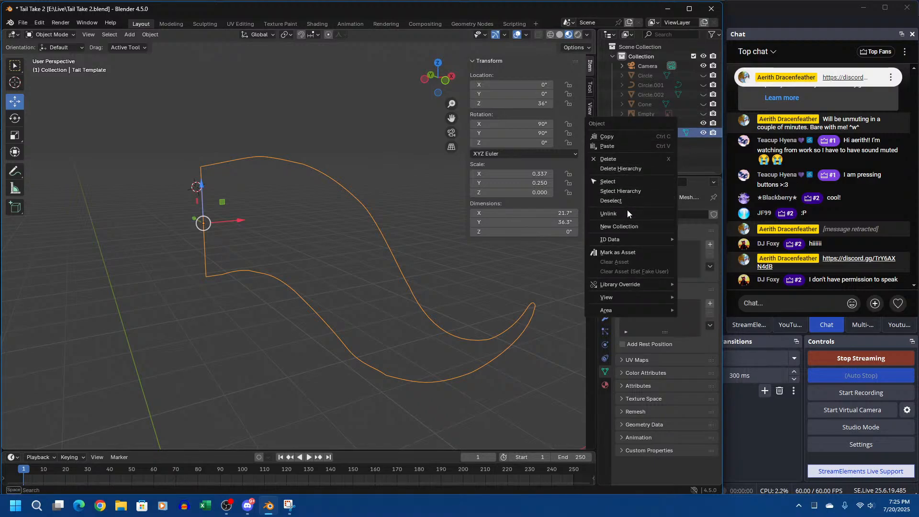
left_click(621, 135)
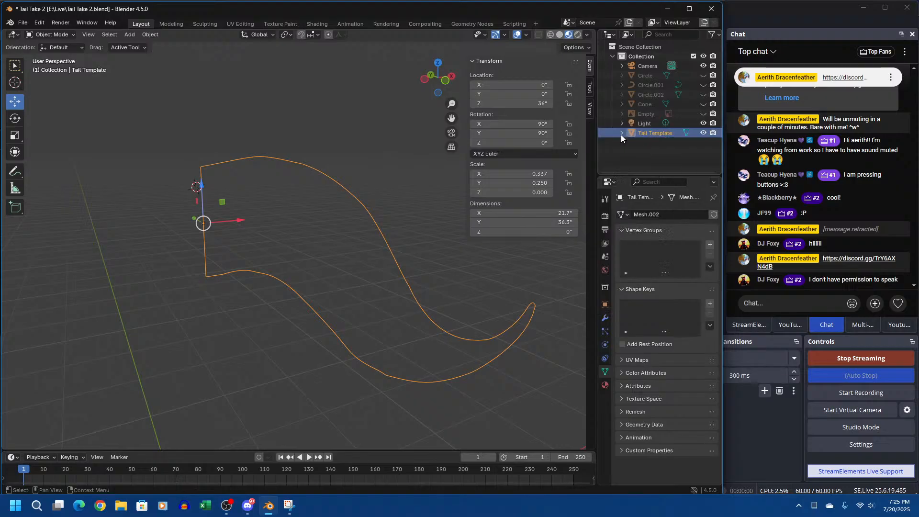
right_click(637, 146)
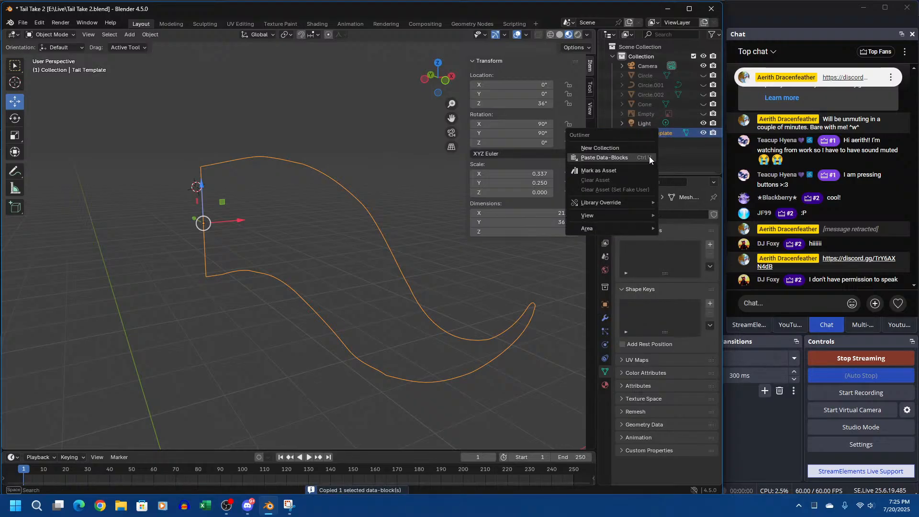
key("ctrl+v")
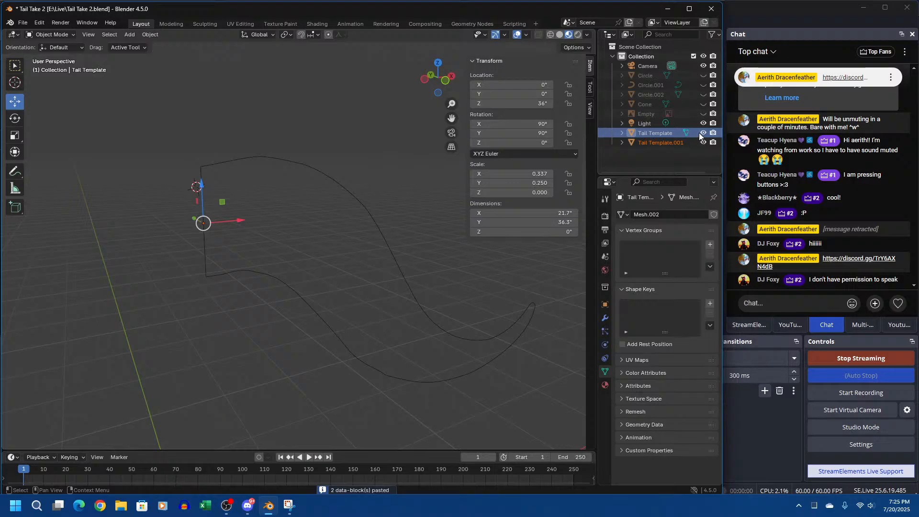
left_click(703, 132)
left_click(669, 142)
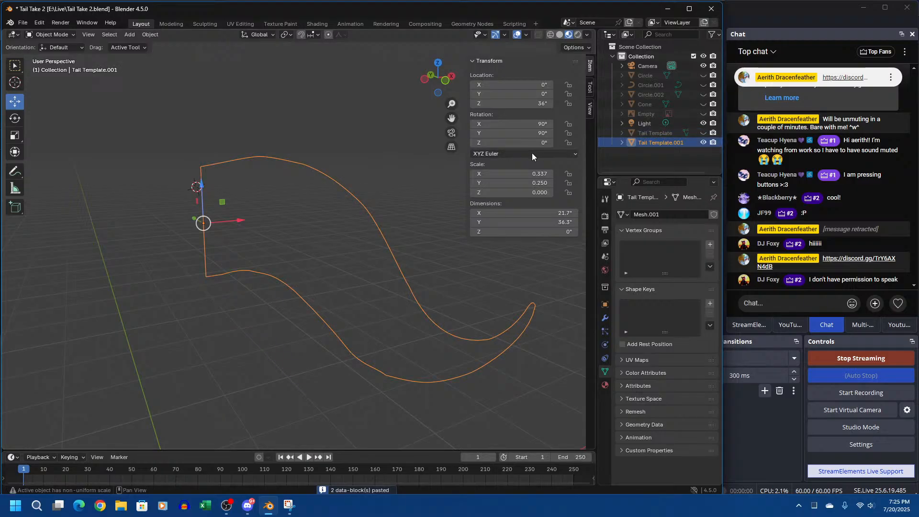
Enter Edit Mode on the copied tail outline and select all of its vertices
right_click(331, 182)
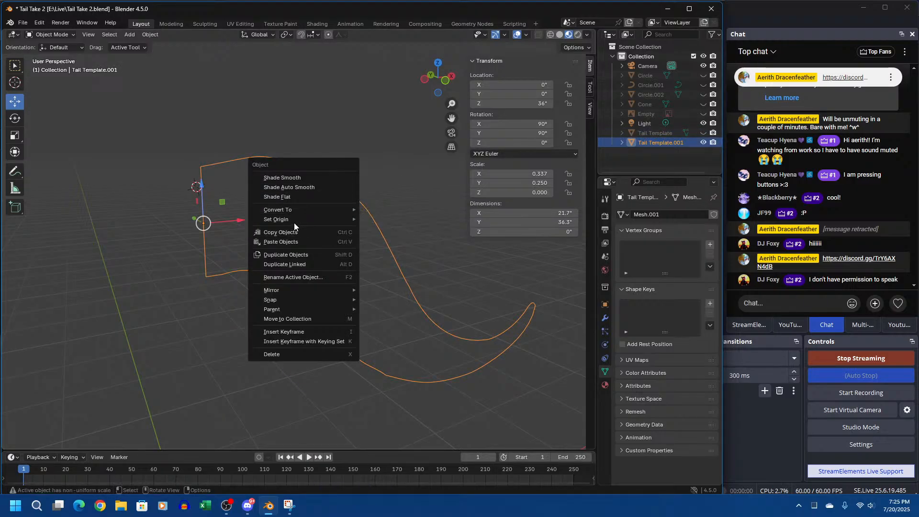
left_click(150, 35)
left_click(151, 35)
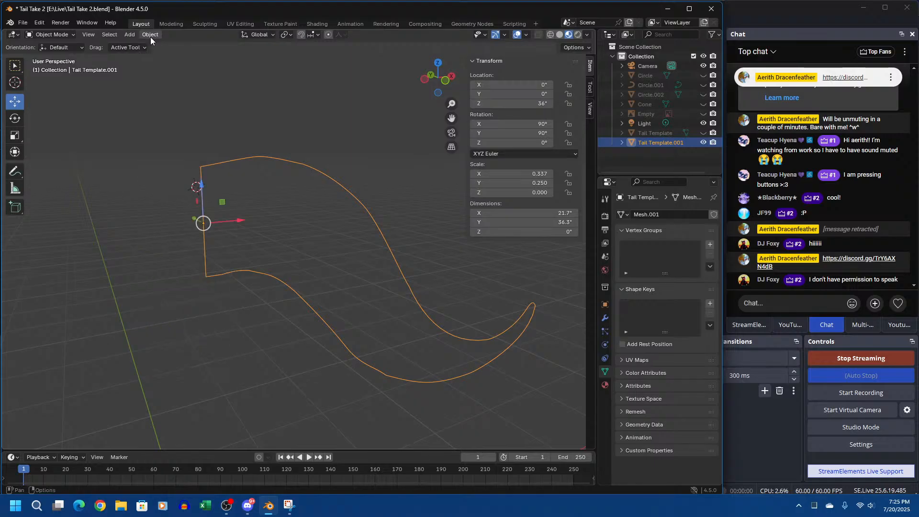
left_click(151, 36)
left_click(51, 35)
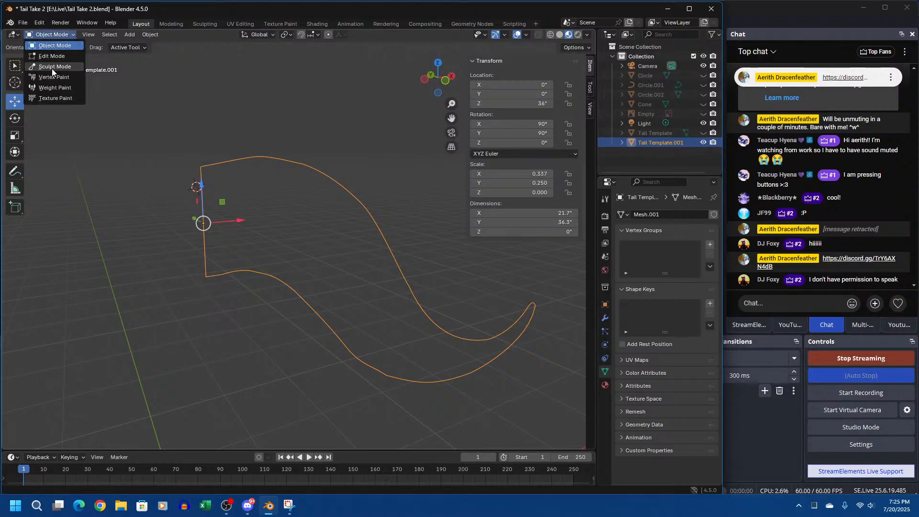
left_click(56, 57)
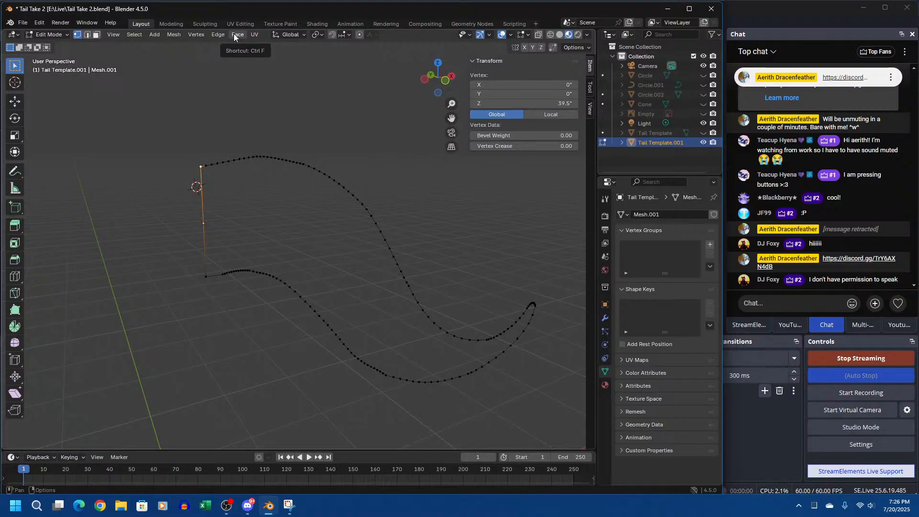
left_click(249, 108)
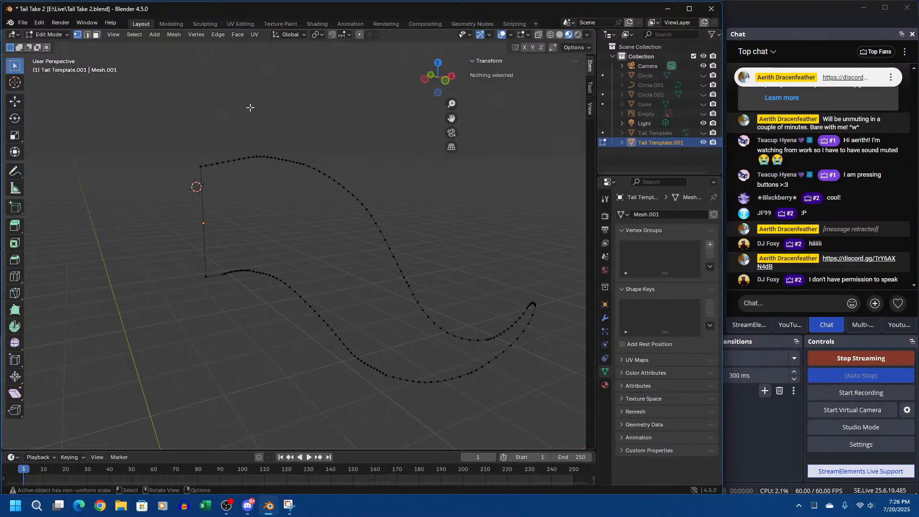
key("a")
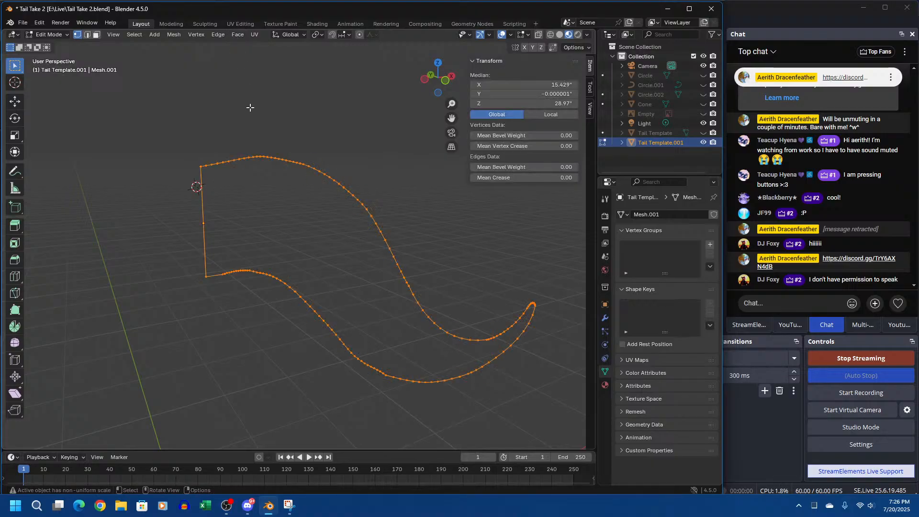
Try a free Extrude Faces on the whole outline by about -2.69 in X, 1.68 in Y and 0.92 in Z inches, and undo it
left_click(237, 35)
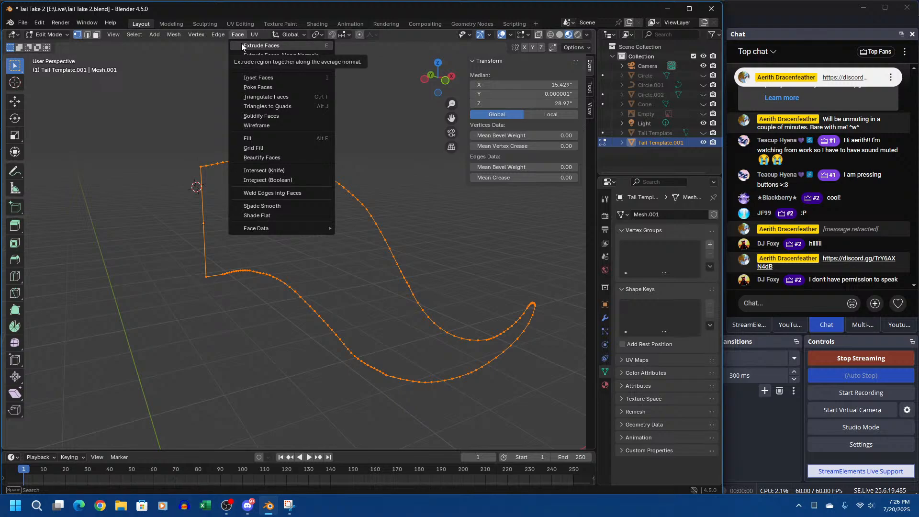
left_click(241, 45)
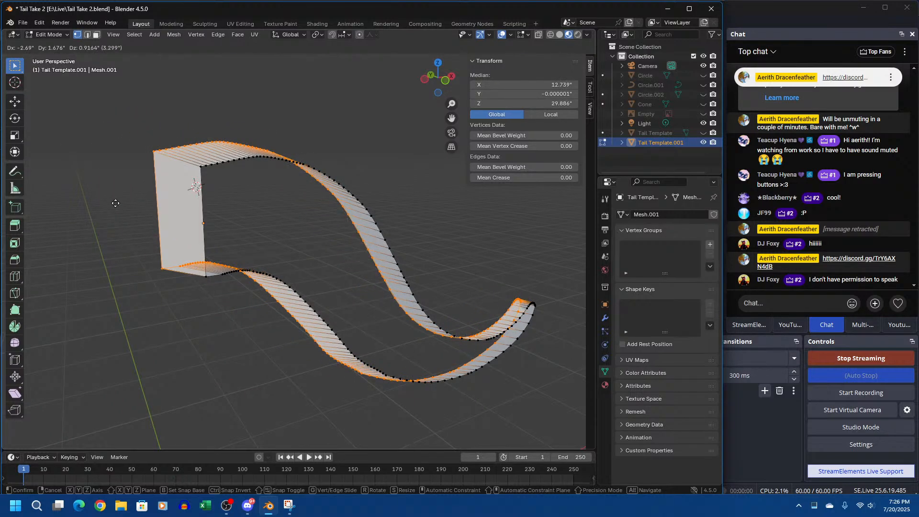
left_click(116, 203)
middle_click_drag(51, 234, 499, 248)
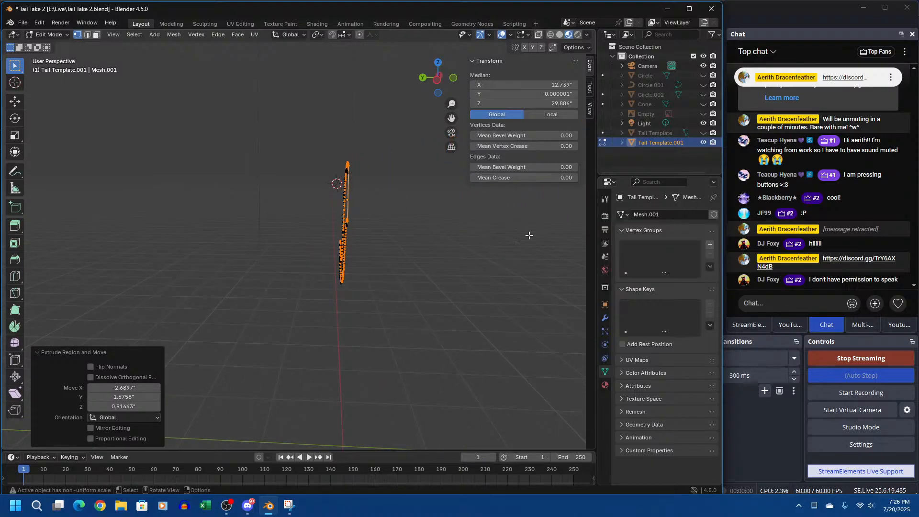
key("ctrl+z")
Try Extrude Faces on the whole tail outline again with the global Y axis locked, and cancel the movement
scroll(400, 224, "up", 3)
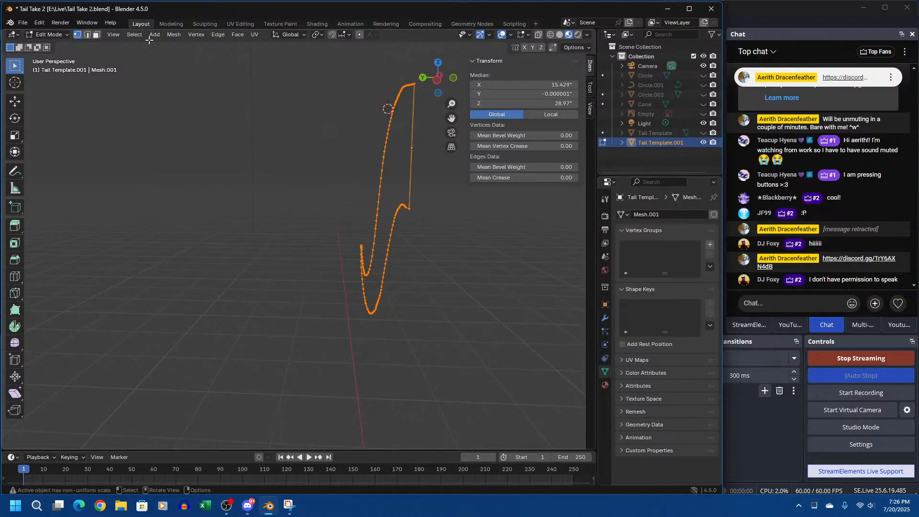
left_click(250, 33)
mouse_move(238, 34)
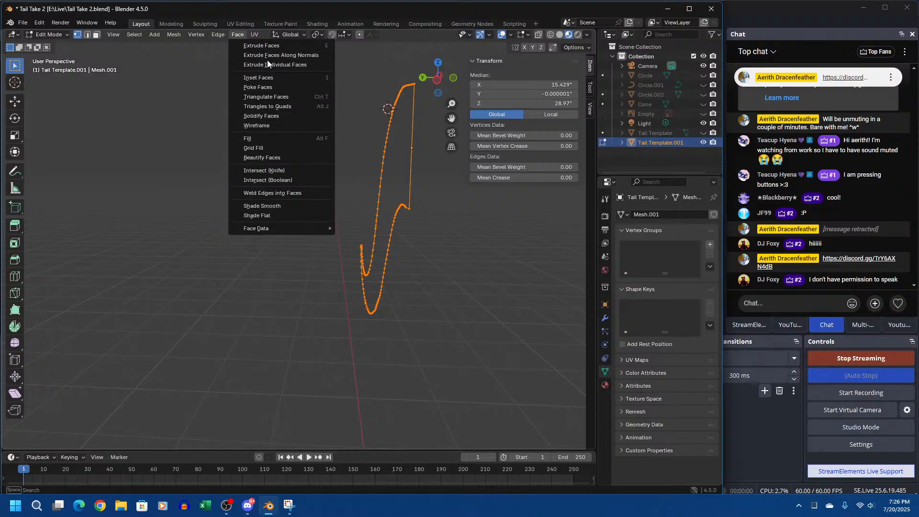
left_click(272, 46)
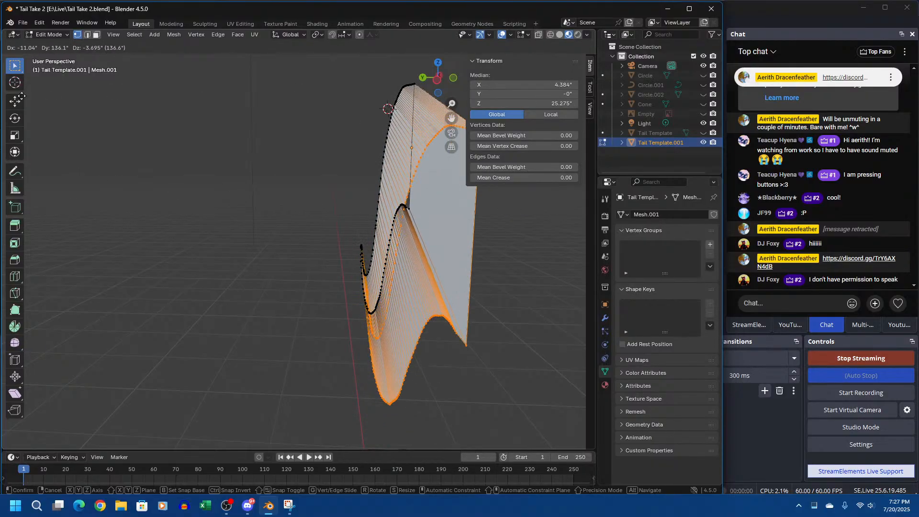
key("shift+y")
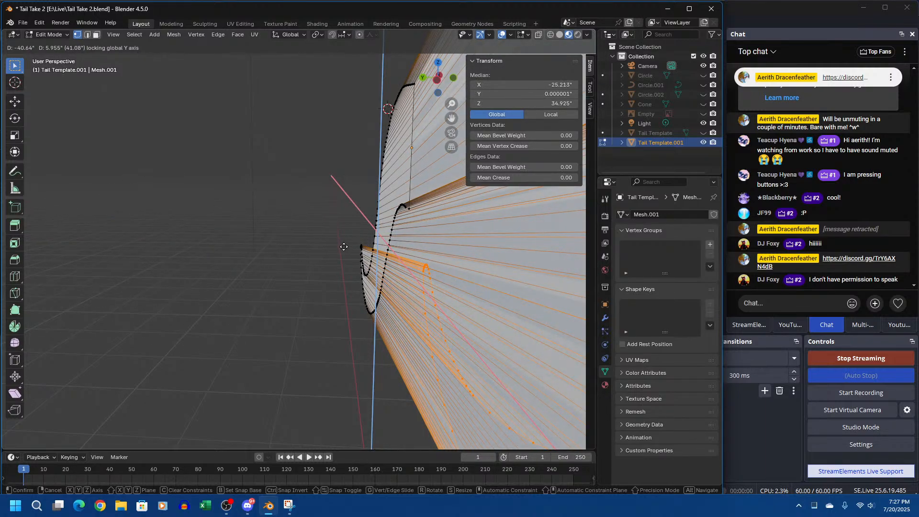
right_click(244, 192)
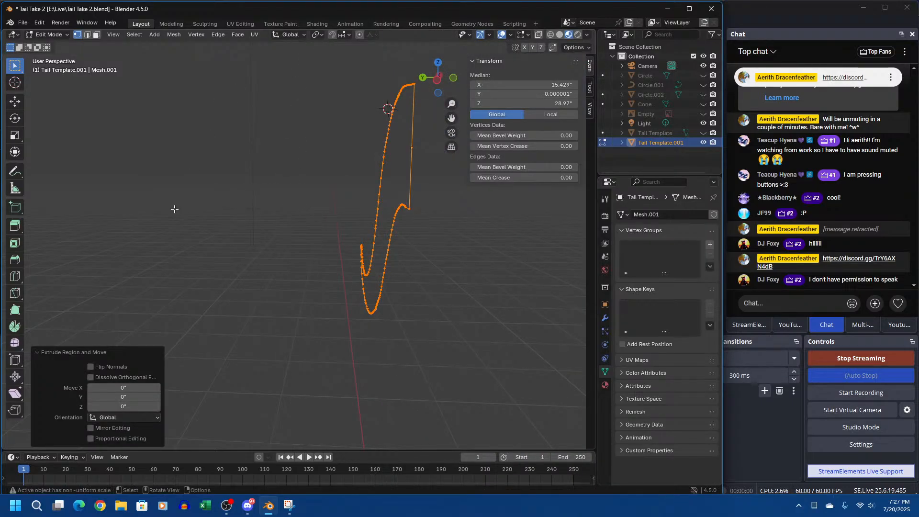
Try extrusion offsets of 9 inches in X and 5.875 inches in Y on the tail outline, and reset both to 0
mouse_move(129, 391)
left_mouse_down()
mouse_move(144, 389)
mouse_move(129, 387)
left_mouse_up()
left_click(131, 387)
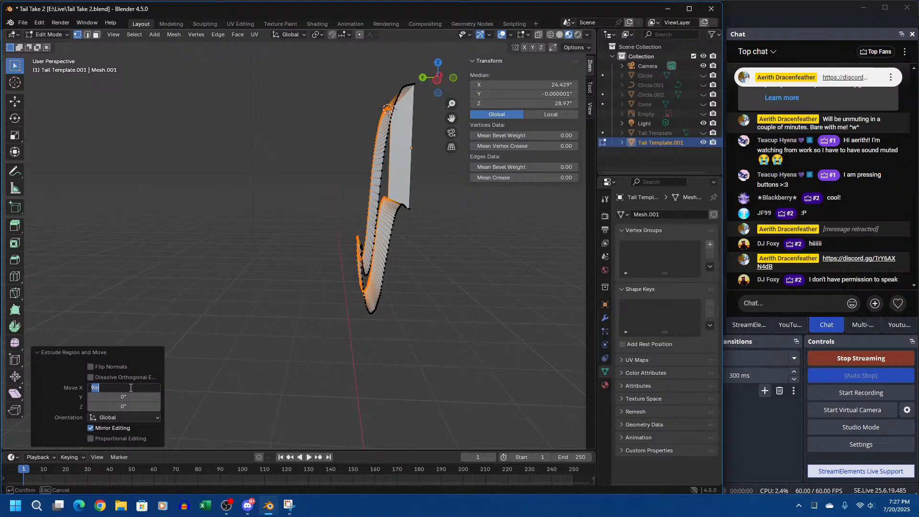
type("0")
key("Tab")
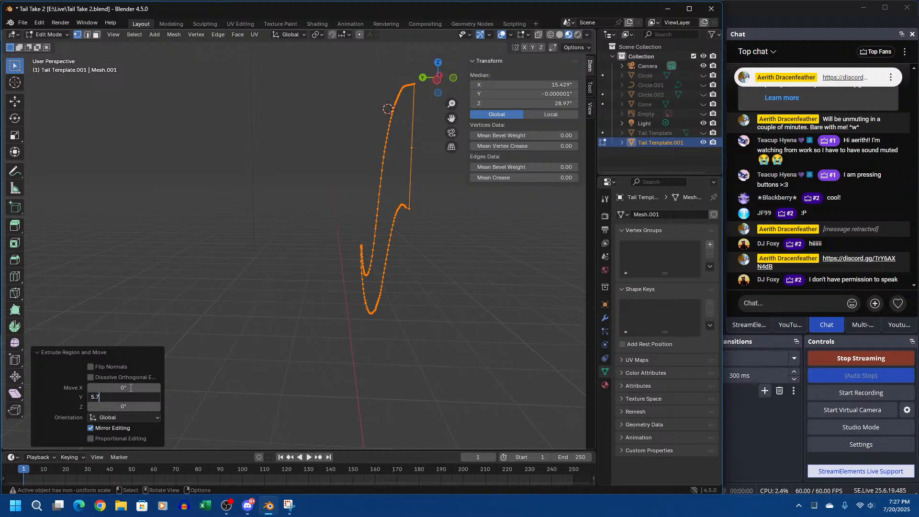
type("875")
key("Return")
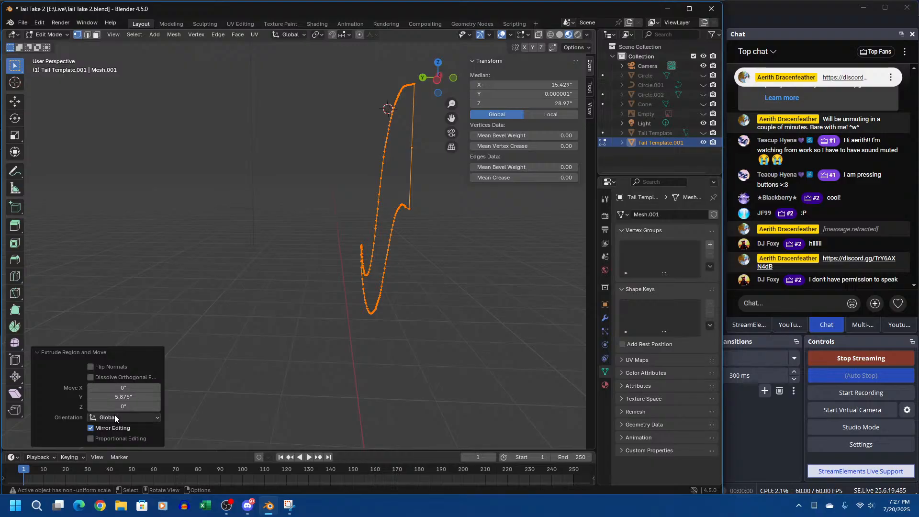
left_click(138, 397)
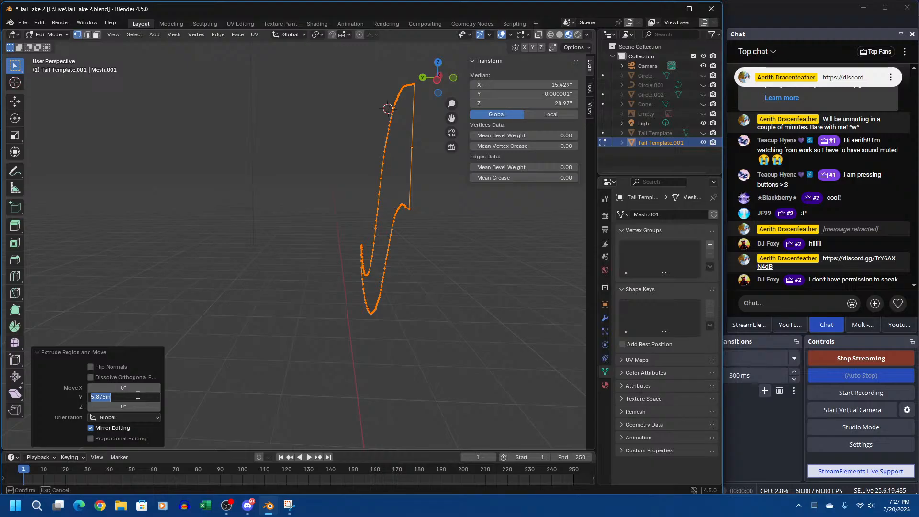
type("0")
key("Return")
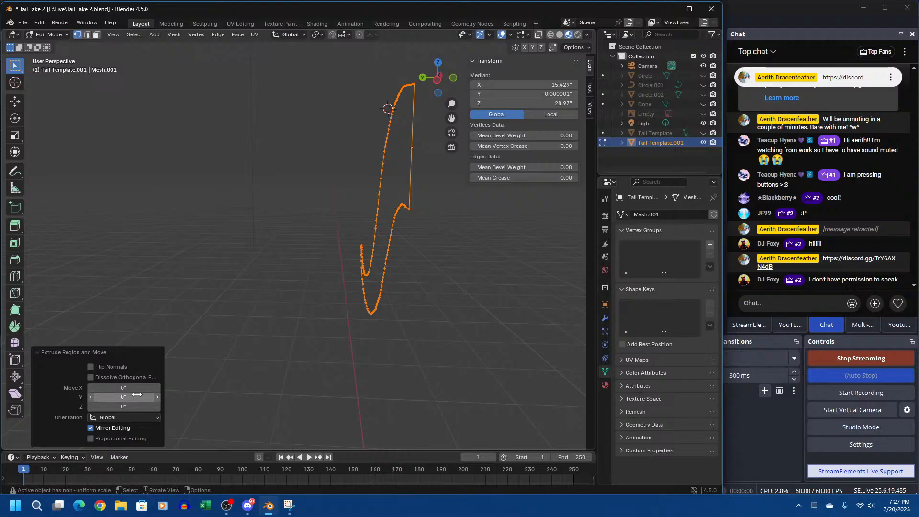
Try extrusion offsets of -2 inches in X and 124 inches in Y, and reset both to 0
mouse_move(471, 186)
middle_mouse_down("ctrl")
mouse_move(446, 205)
mouse_move(464, 183)
mouse_move(464, 195)
middle_mouse_up("ctrl")
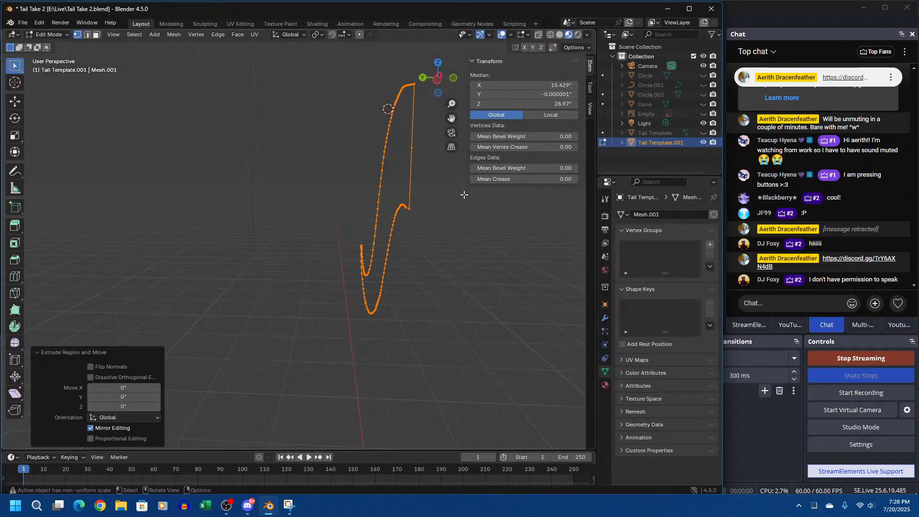
middle_click_drag(357, 184, 336, 214, "shift")
scroll(327, 193, "up", 2)
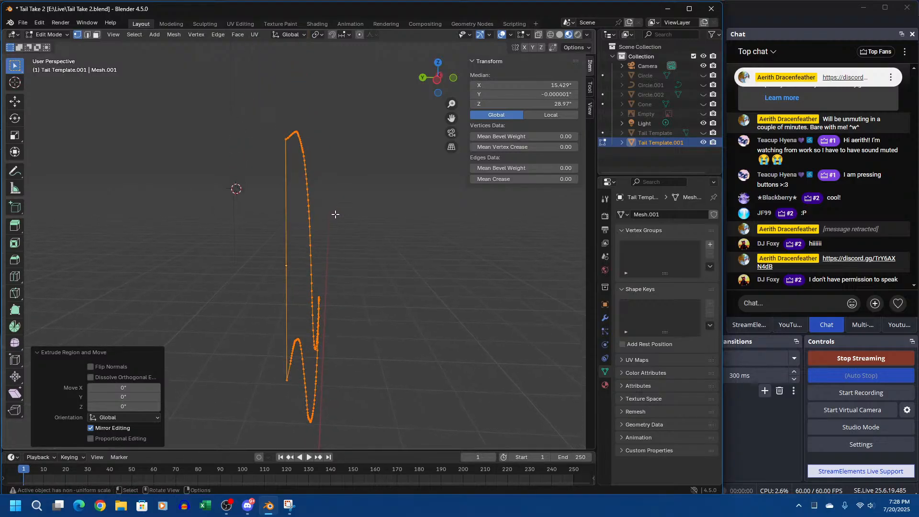
scroll(330, 211, "up", 1)
scroll(302, 194, "down", 1)
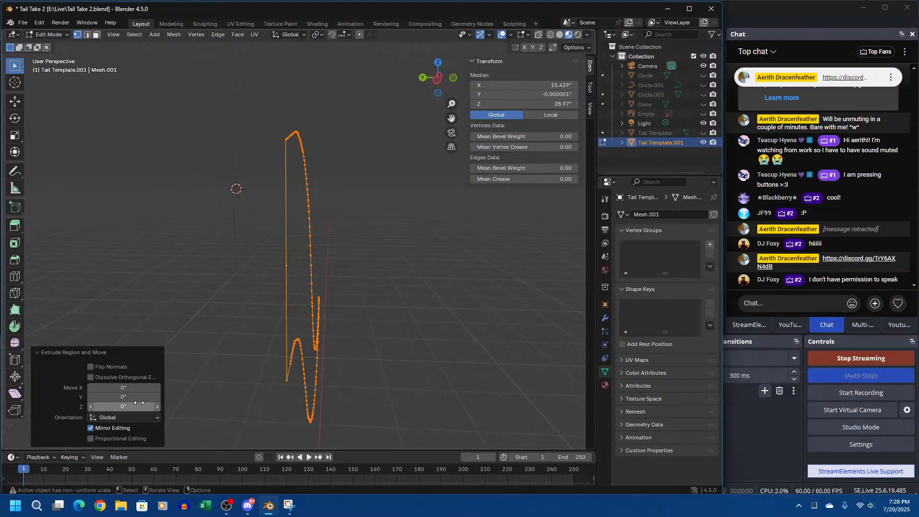
left_click(124, 388)
type("-2")
key("Return")
mouse_move(131, 391)
left_mouse_down()
mouse_move(79, 391)
mouse_move(130, 398)
mouse_move(115, 398)
left_mouse_up()
left_click(131, 392)
type("0")
key("Return")
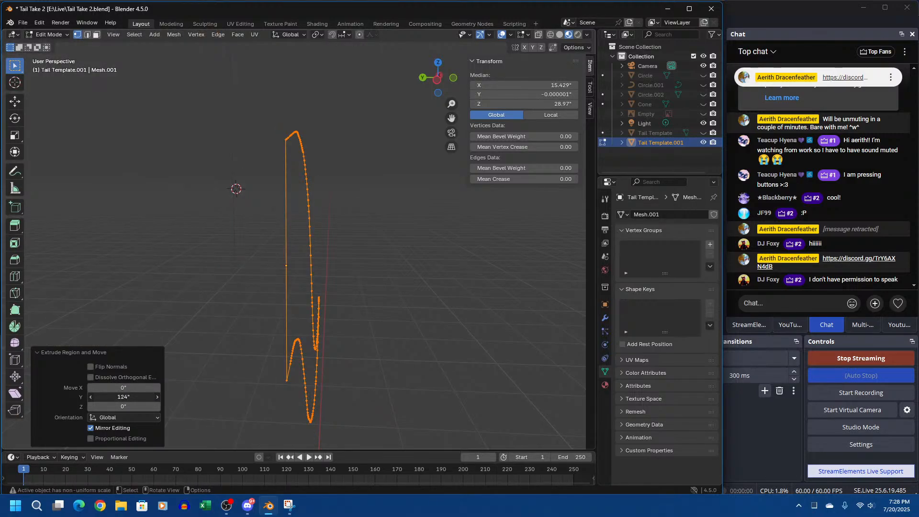
left_click(123, 398)
type("0")
key("Return")
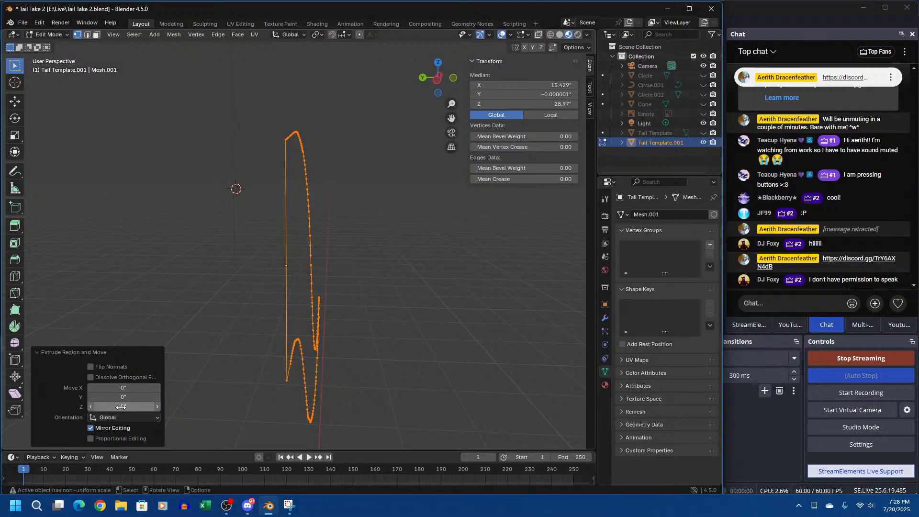
Try a Z extrusion offset of about 22 inches on the tail outline, and reset it to 0
left_click_drag(121, 407, 227, 407)
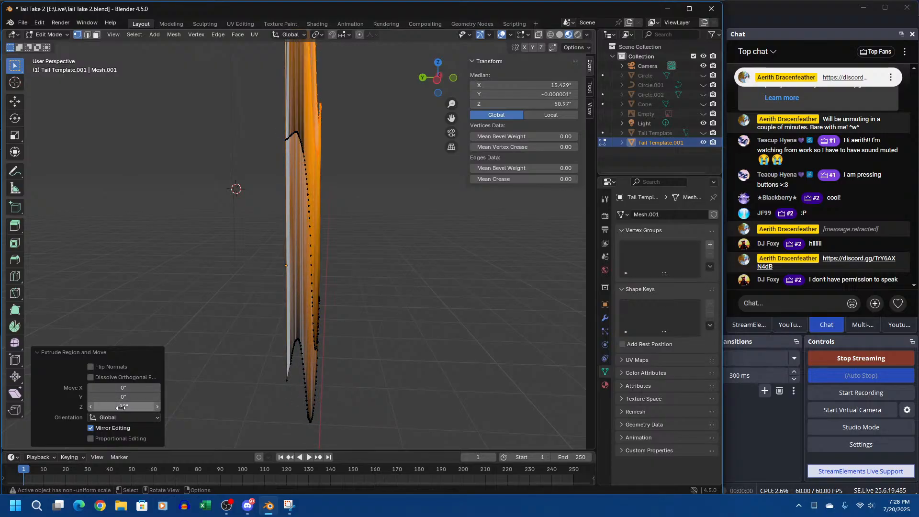
left_click(122, 406)
type("0")
key("Return")
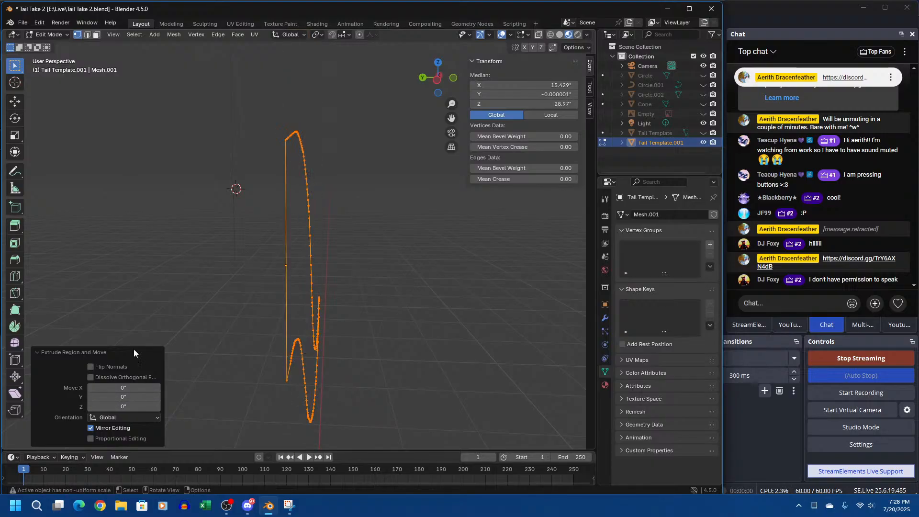
Switch to OBS to check the Audio Output Capture level in the mixer, and return to Blender
left_click(255, 34)
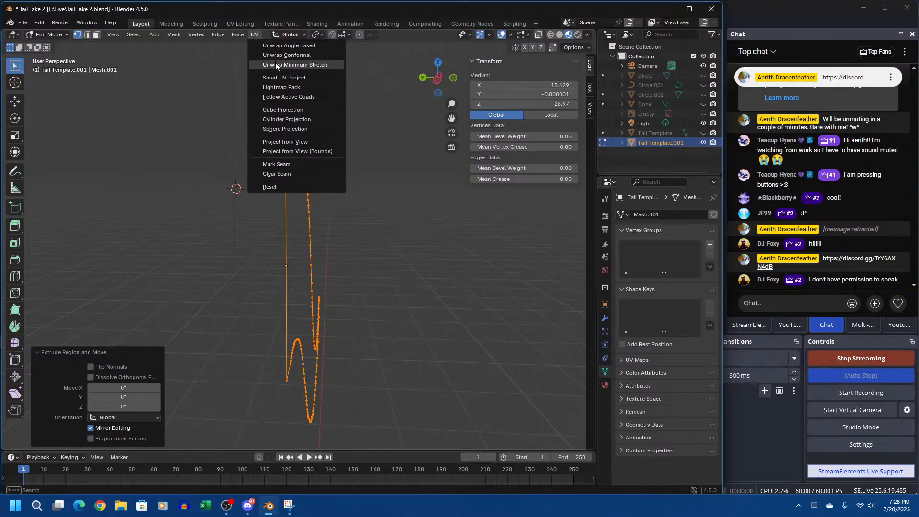
left_click(237, 33)
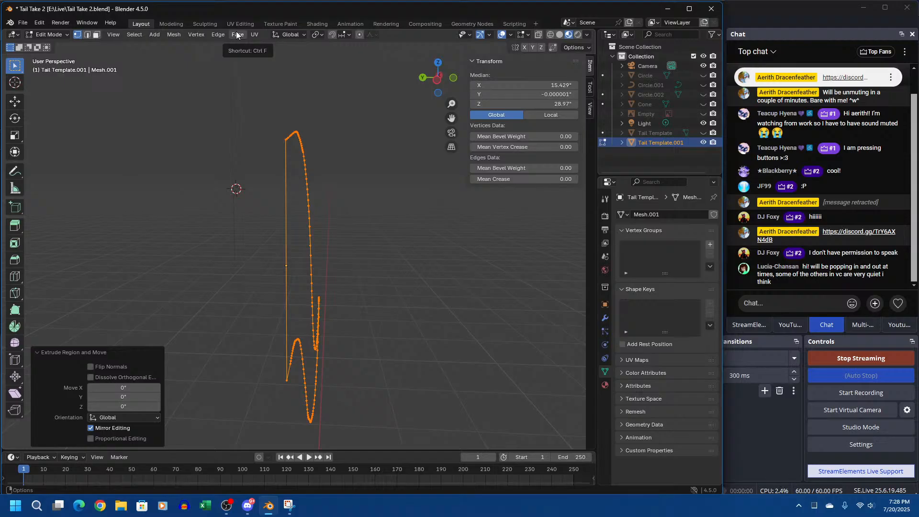
left_click(761, 420)
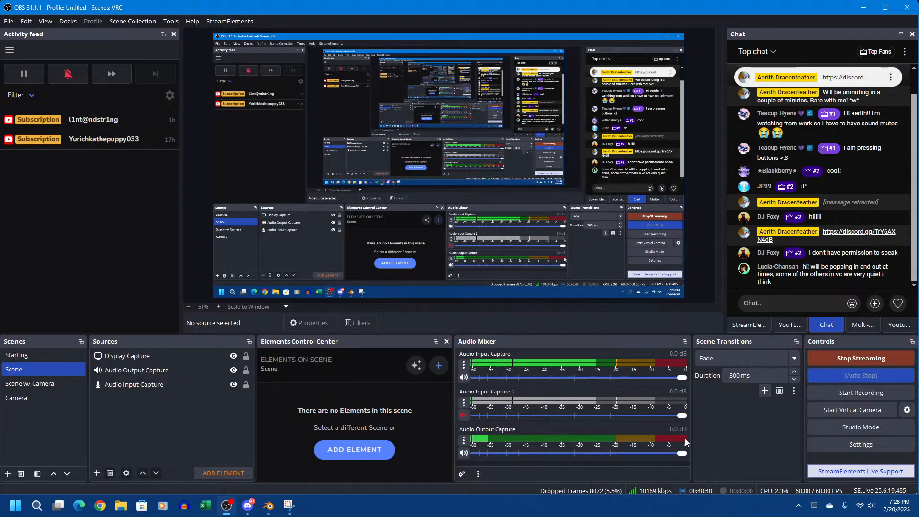
key("alt+Tab")
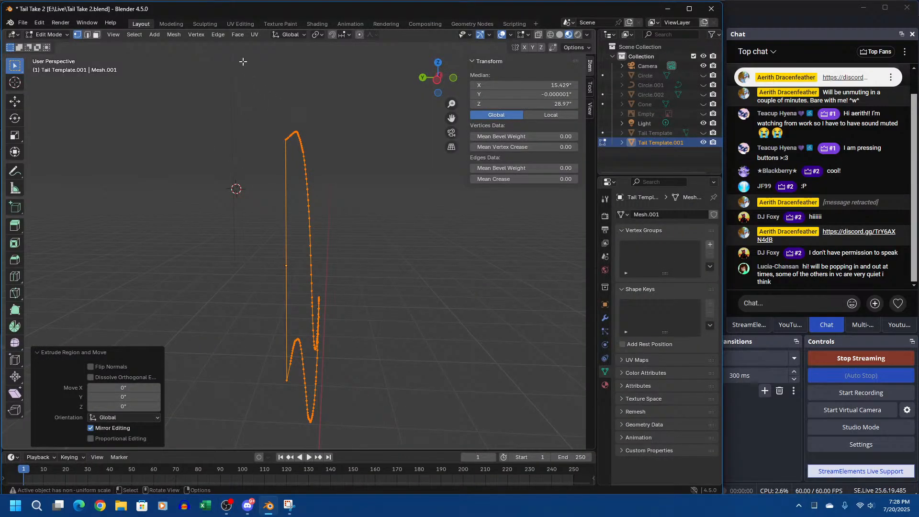
Try Extrude Individual Faces on the whole tail outline with an offset of 0 inches
left_click(237, 36)
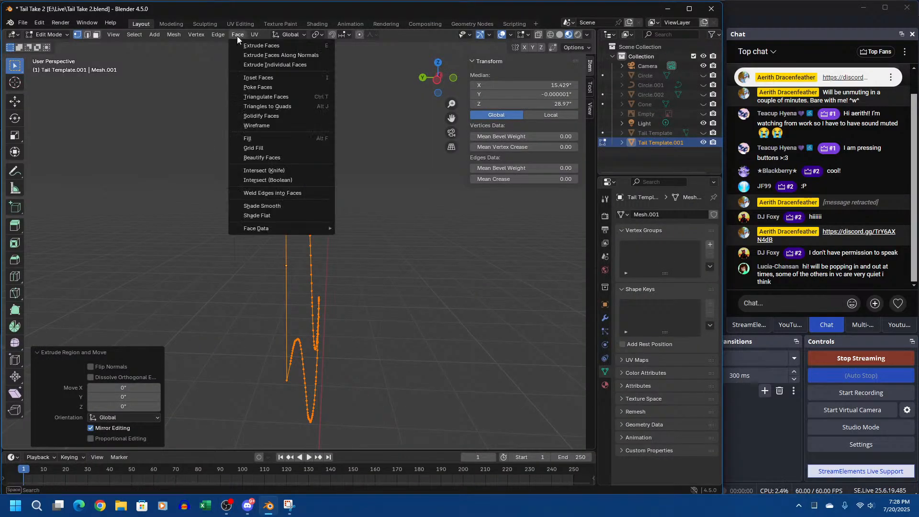
left_click(271, 65)
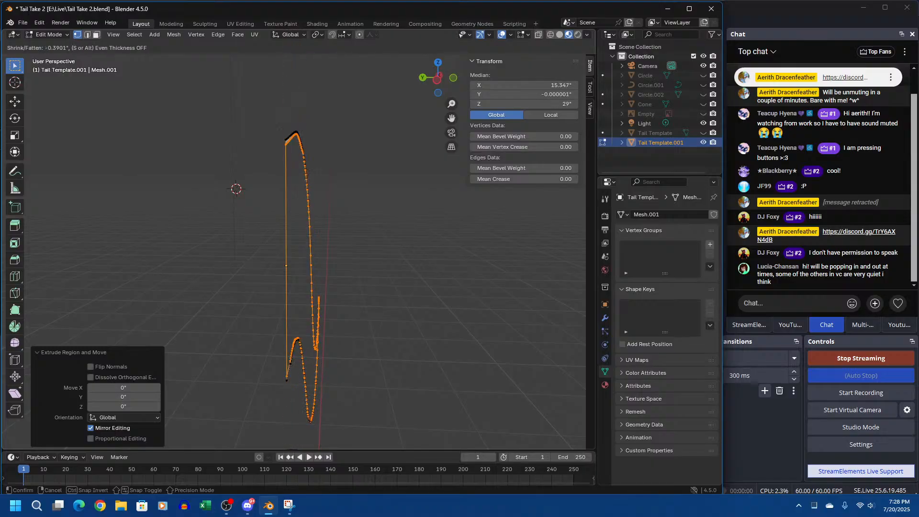
key("Return")
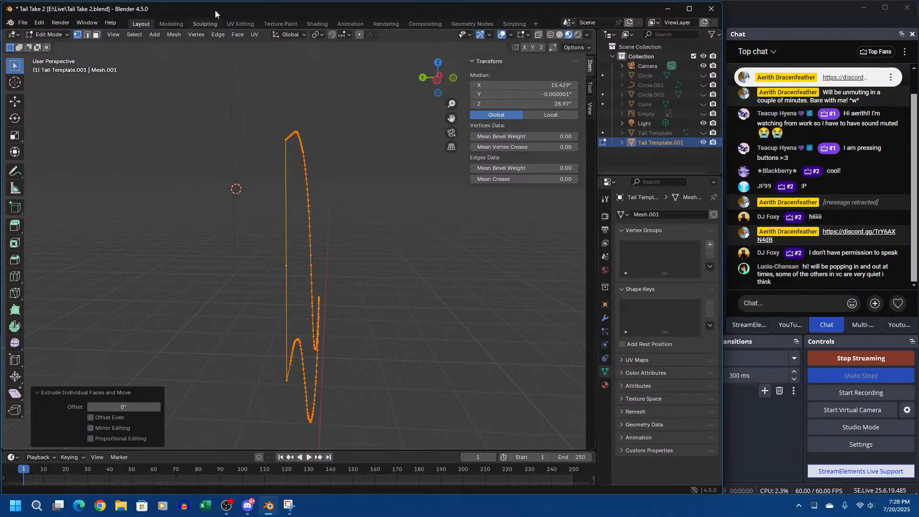
left_click(254, 35)
left_click(236, 37)
left_click(239, 54)
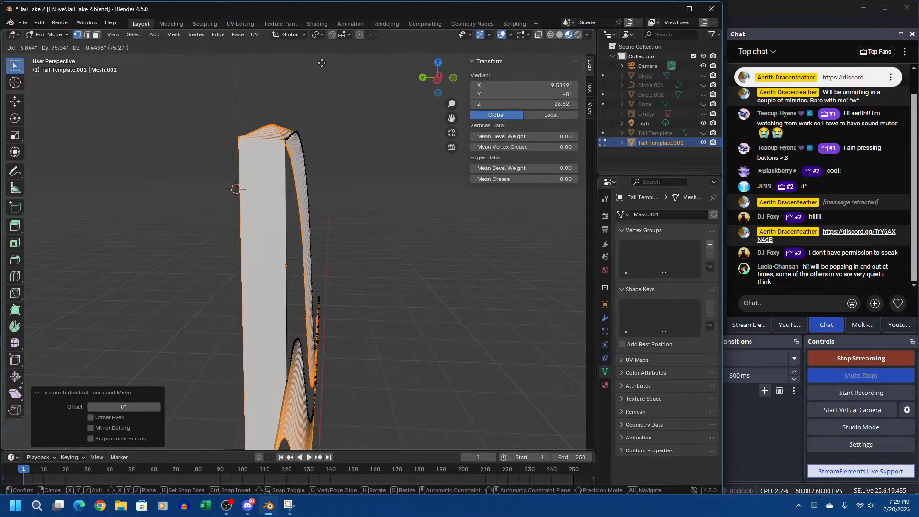
right_click(396, 128)
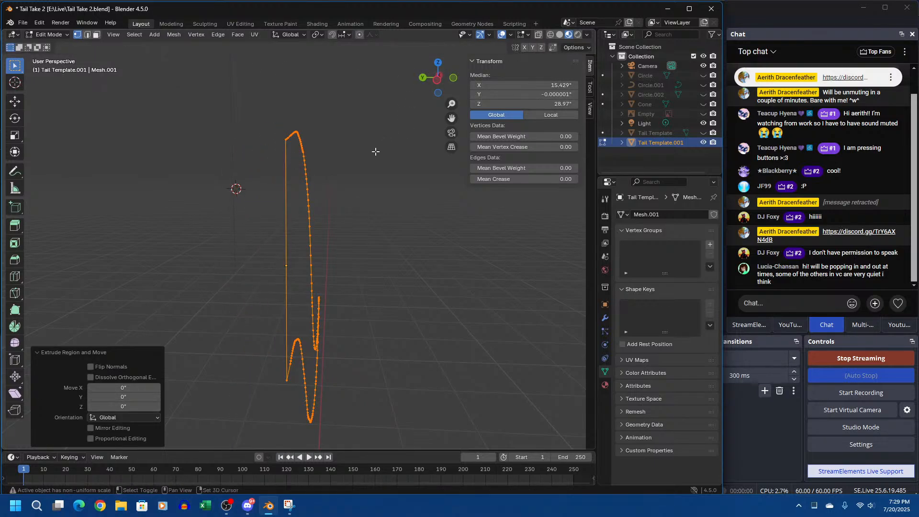
Try a free Extrude Faces on the tail outline by about -4.87 in X, -3.16 in Y and -6.31 in Z inches
middle_click_drag(375, 152, 198, 153, "shift")
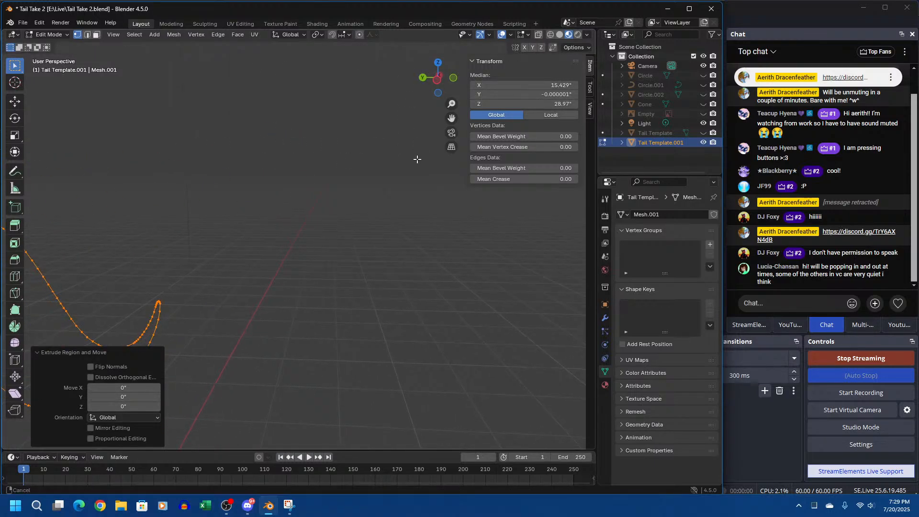
middle_click_drag(416, 158, 283, 197, "ctrl")
middle_click_drag(417, 193, 324, 206, "shift")
key("KP_1")
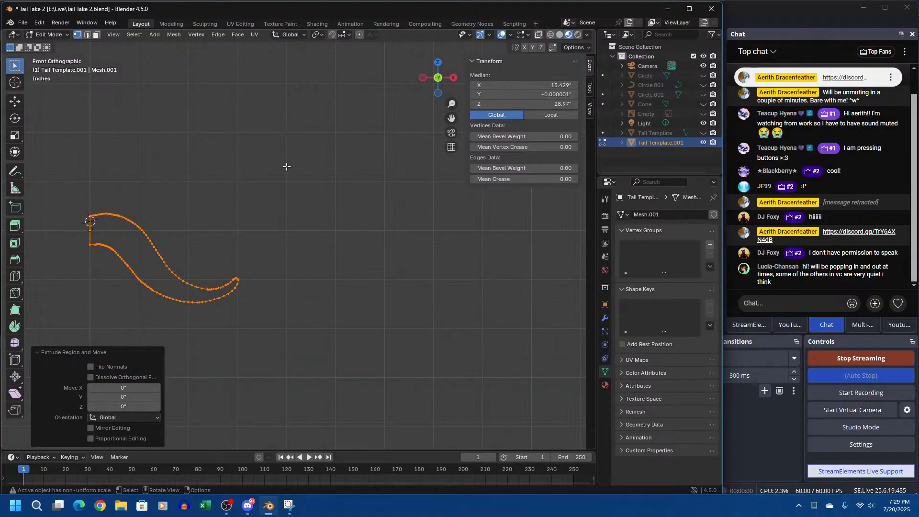
middle_click_drag(287, 166, 274, 236)
left_click(256, 35)
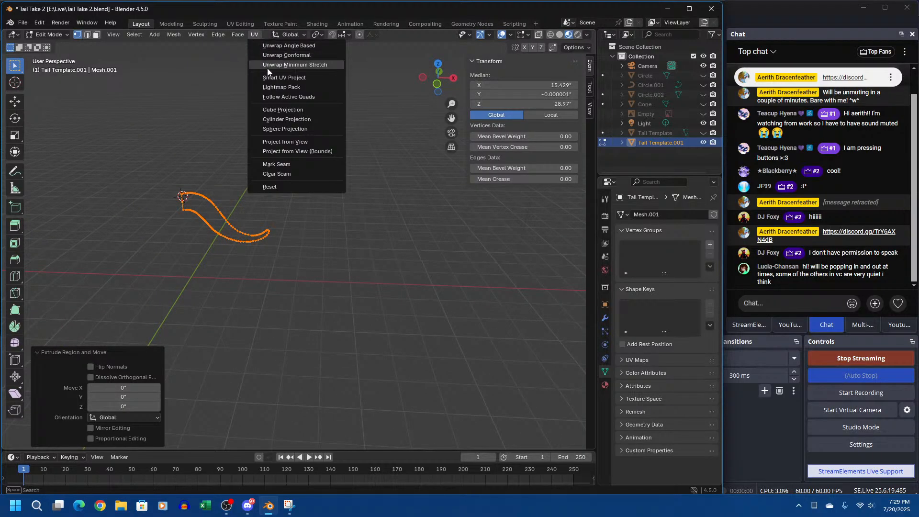
left_click(235, 35)
left_click(246, 48)
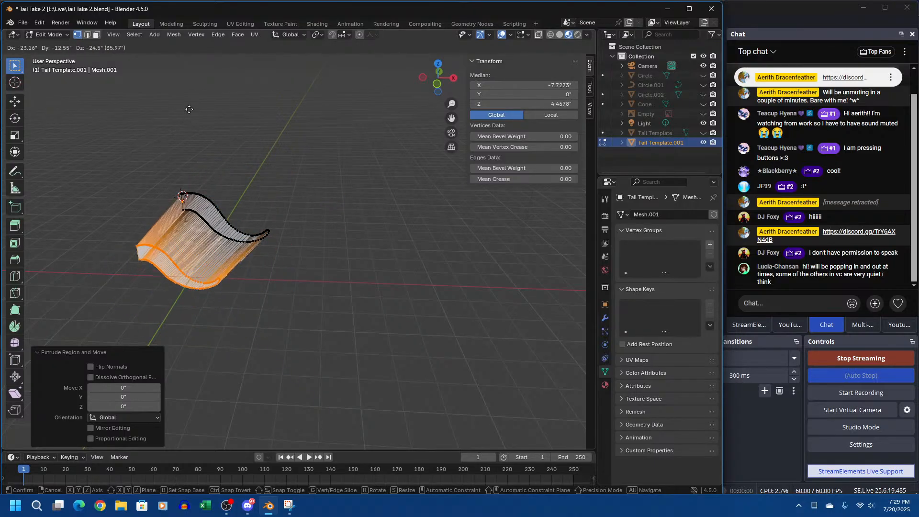
left_click(233, 64)
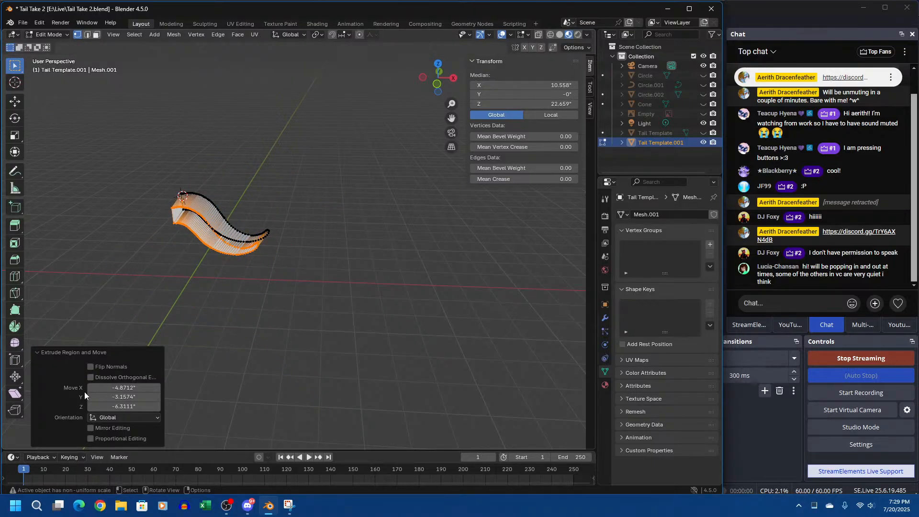
Set the extrusion's offsets to 0 in X, 5.875 inches in Y and 0 in Z
left_click(126, 387)
type("0")
key("Tab")
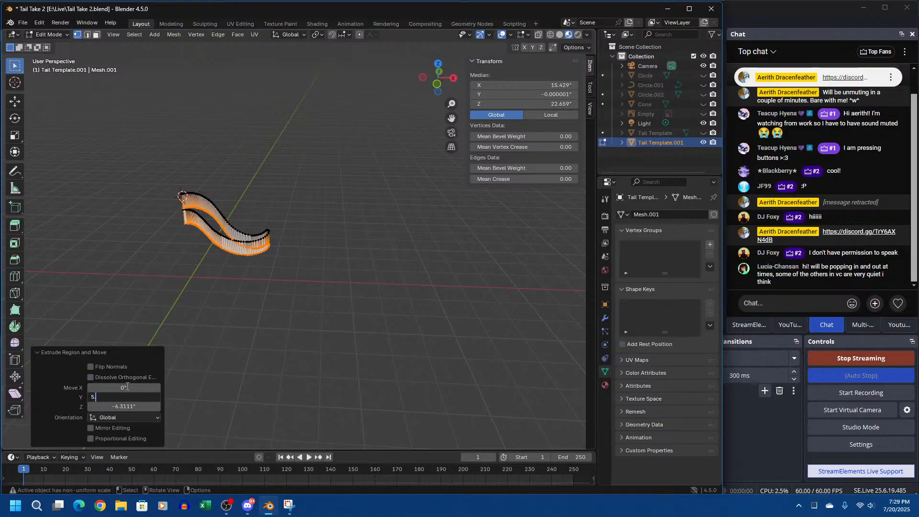
key("Tab")
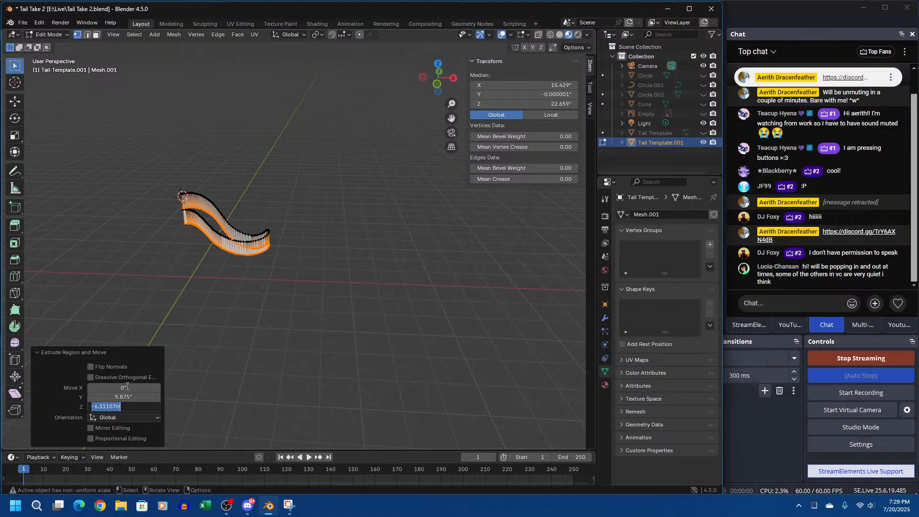
key("Return")
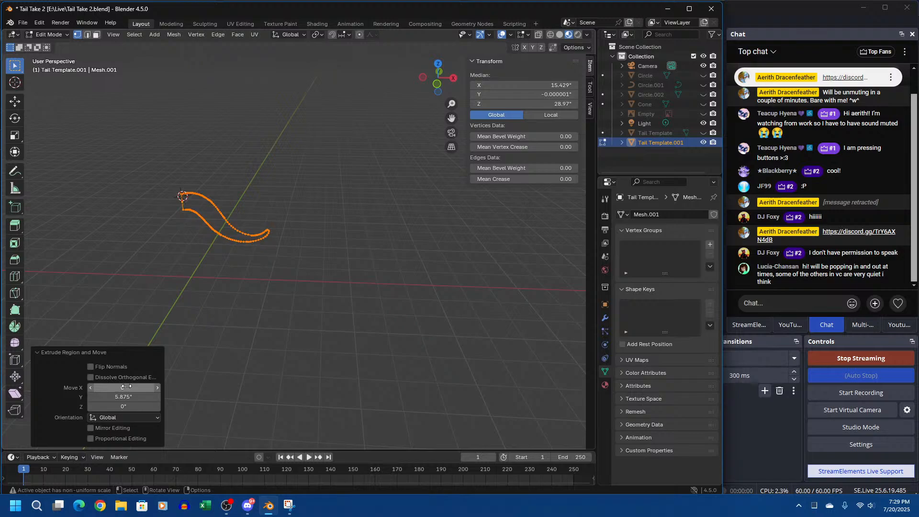
Try a Z extrusion offset of 5.875 inches on the tail outline, and undo the extrusion
middle_click_drag(170, 244, 273, 223)
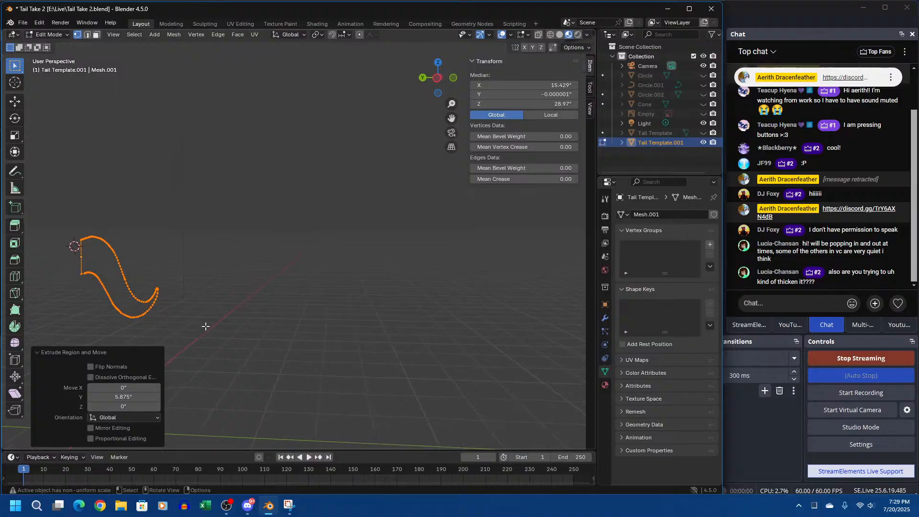
left_click(135, 405)
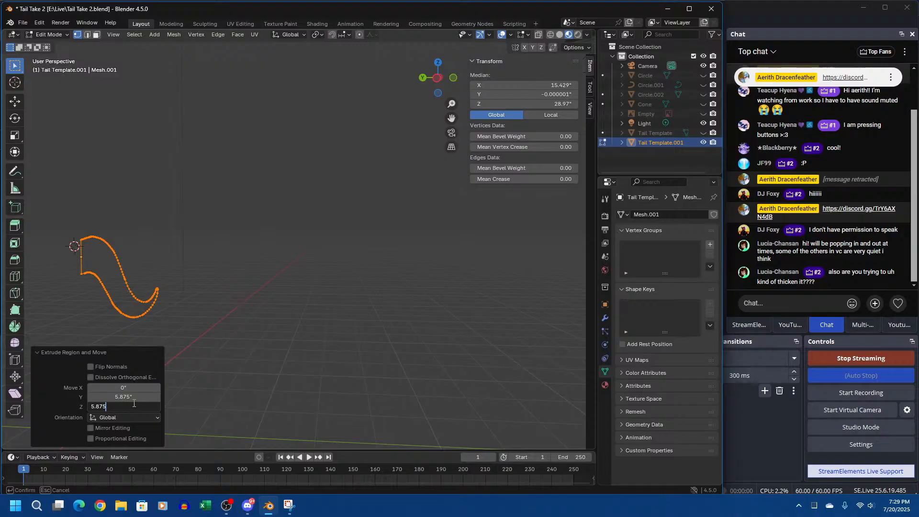
key("Return")
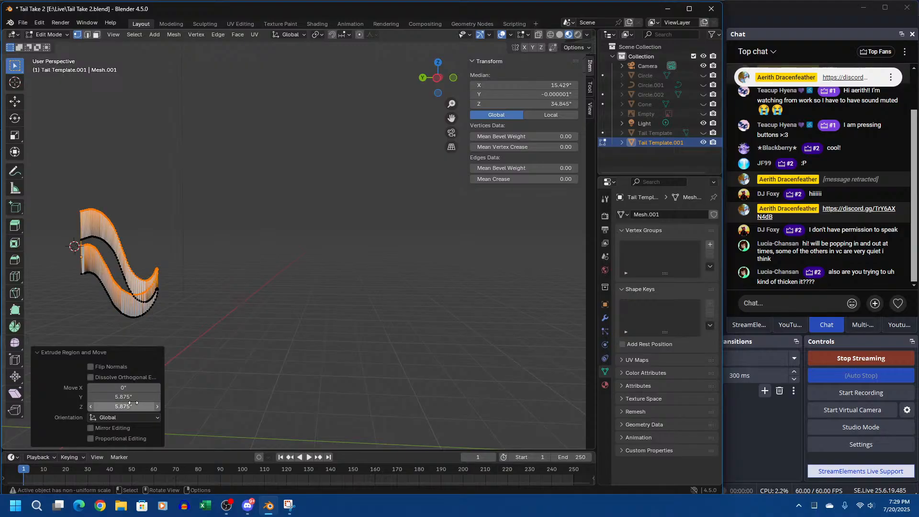
middle_click_drag(201, 270, 390, 193)
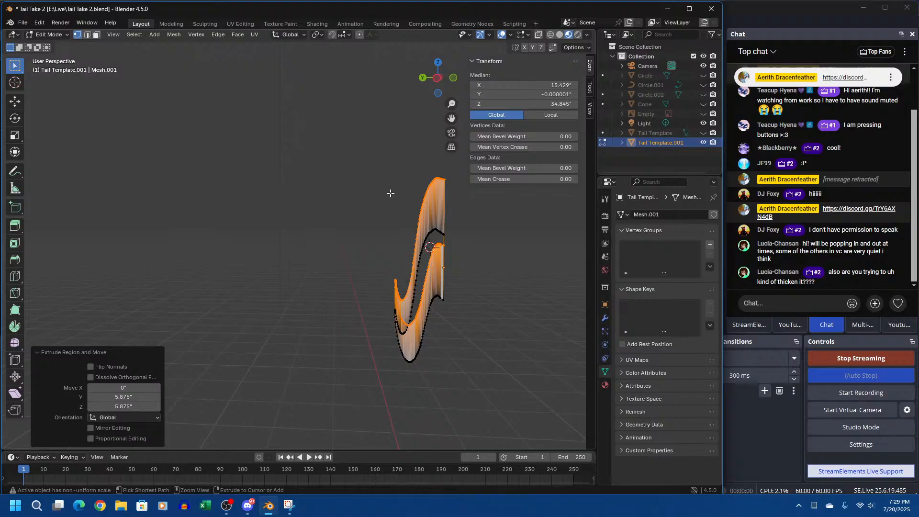
key("ctrl+z")
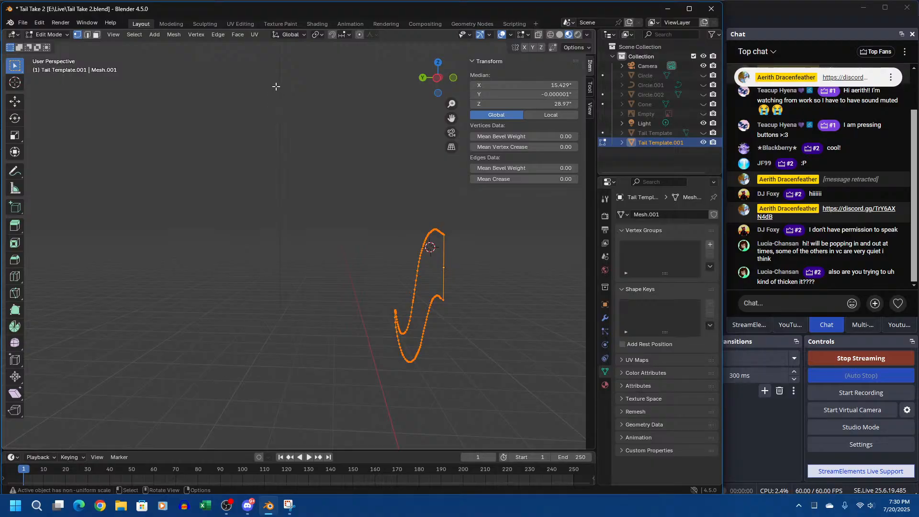
Switch to Object Mode and convert the tail template copy to a mesh
left_click(242, 34)
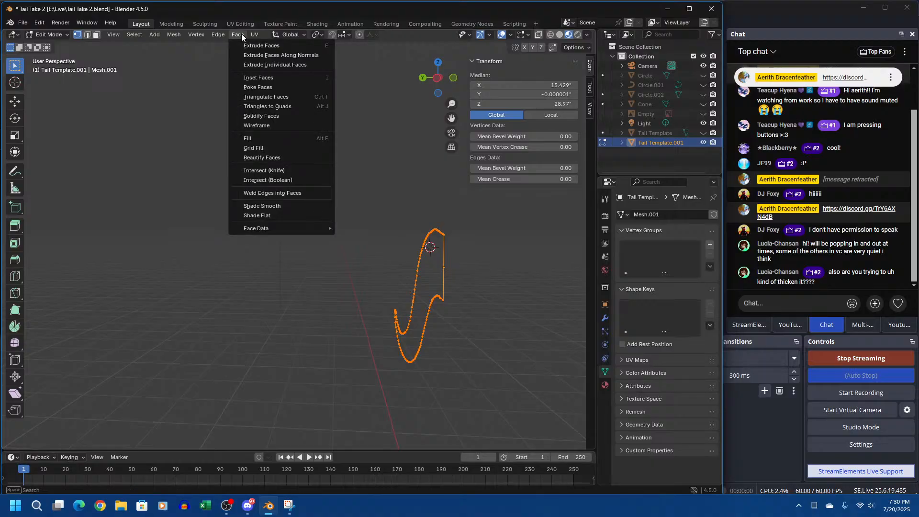
left_click(127, 38)
mouse_move(197, 37)
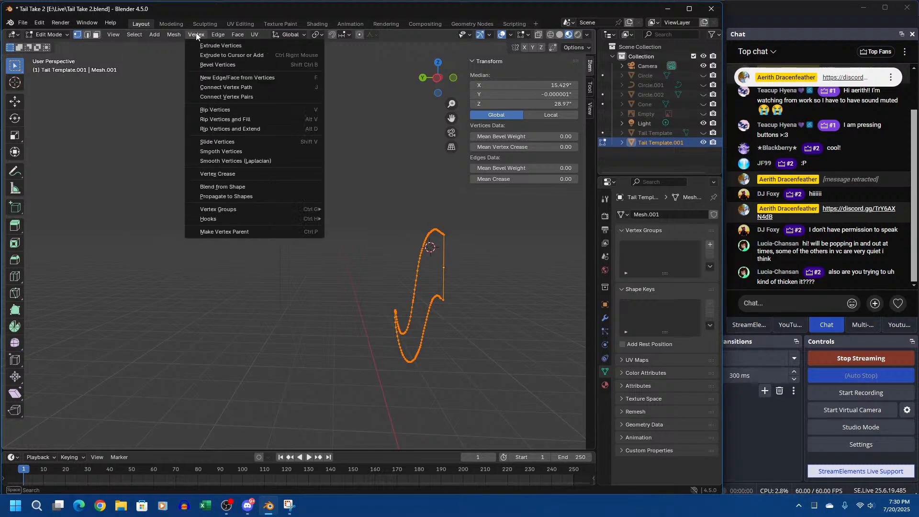
left_click(57, 37)
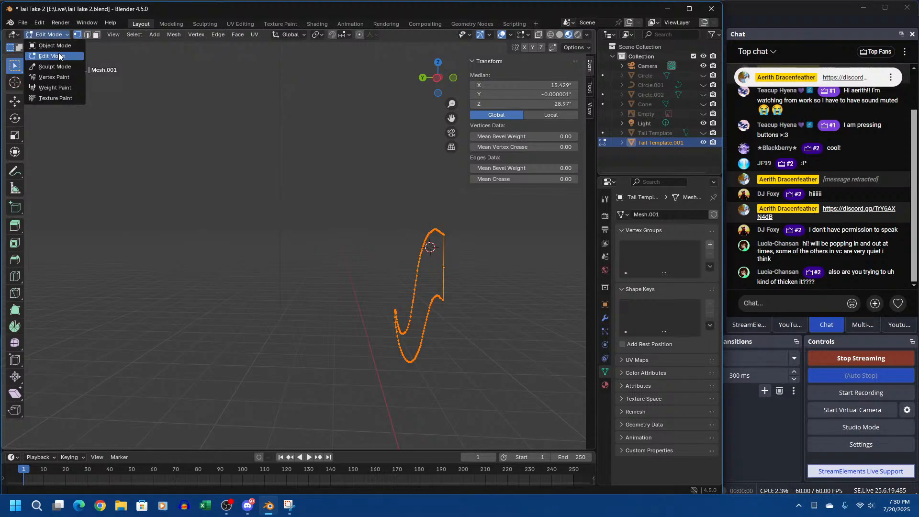
left_click(52, 45)
left_click(153, 35)
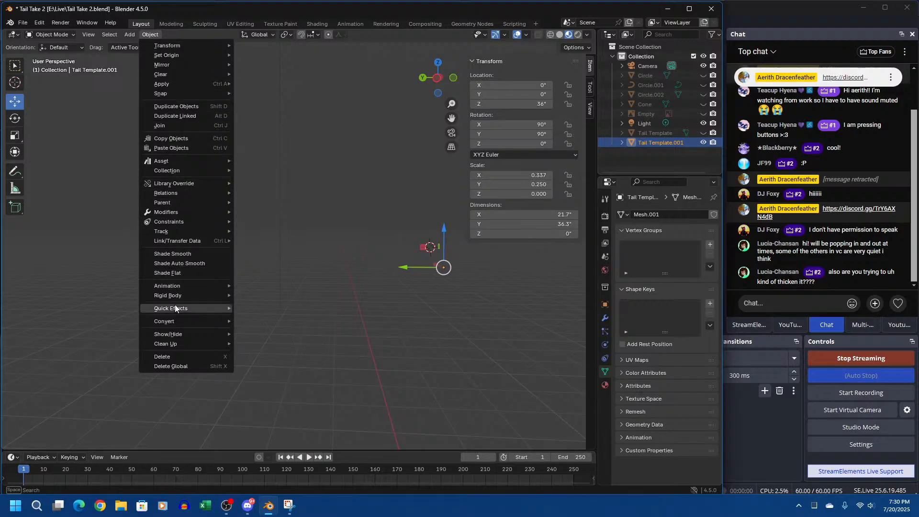
mouse_move(229, 320)
left_click(287, 318)
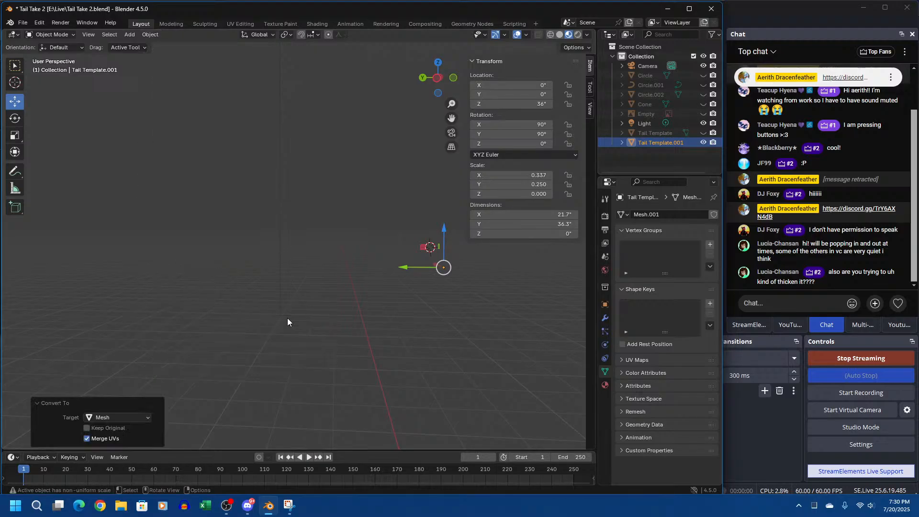
Try a free move of the tail copy by about 9.32 in X, -2.82 in Y and 1.49 in Z inches, and undo it
middle_click_drag(324, 282, 244, 288)
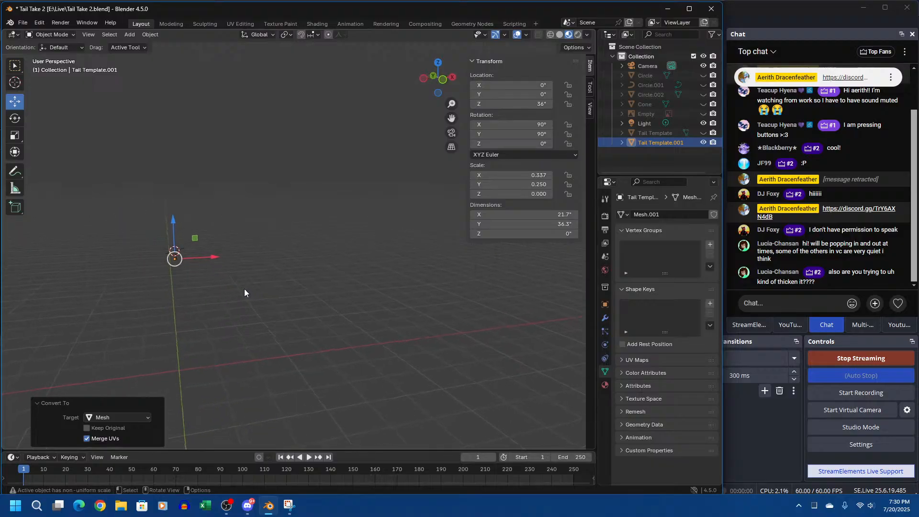
scroll(308, 251, "up", 4)
scroll(309, 252, "down", 6)
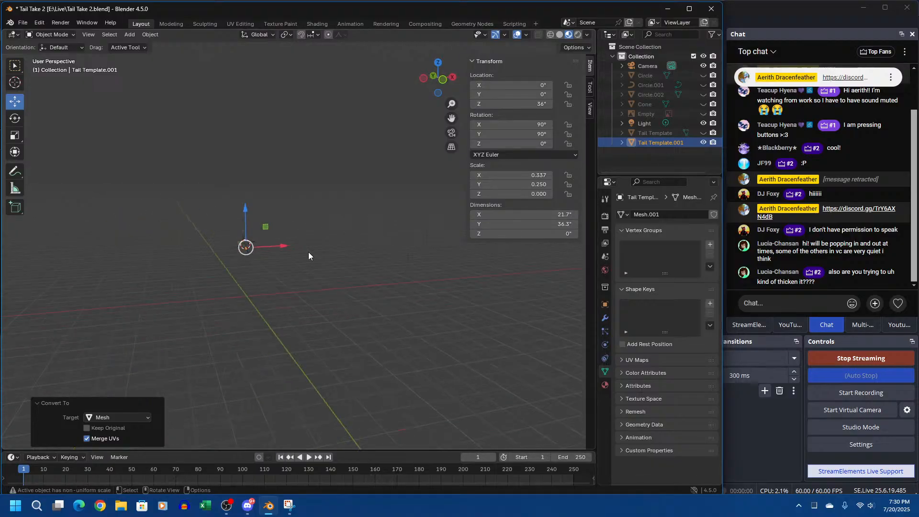
scroll(308, 252, "up", 5)
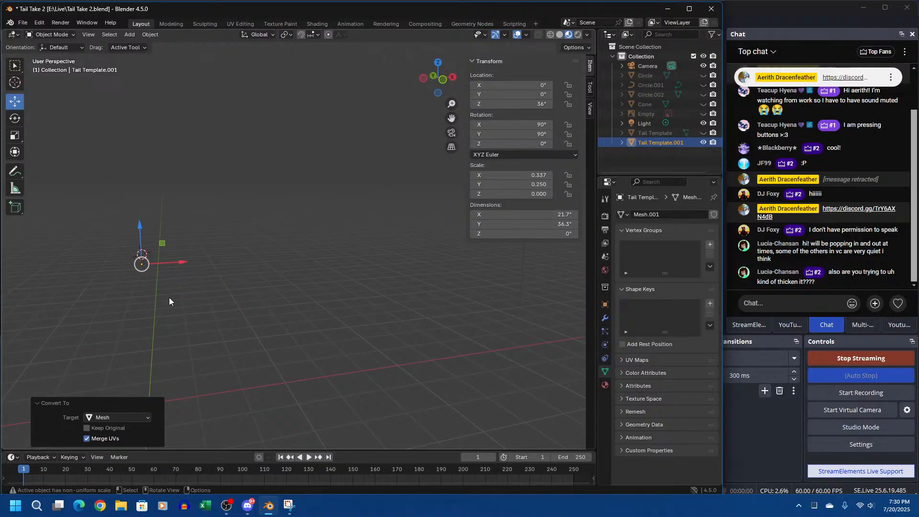
key("g")
left_click(295, 277)
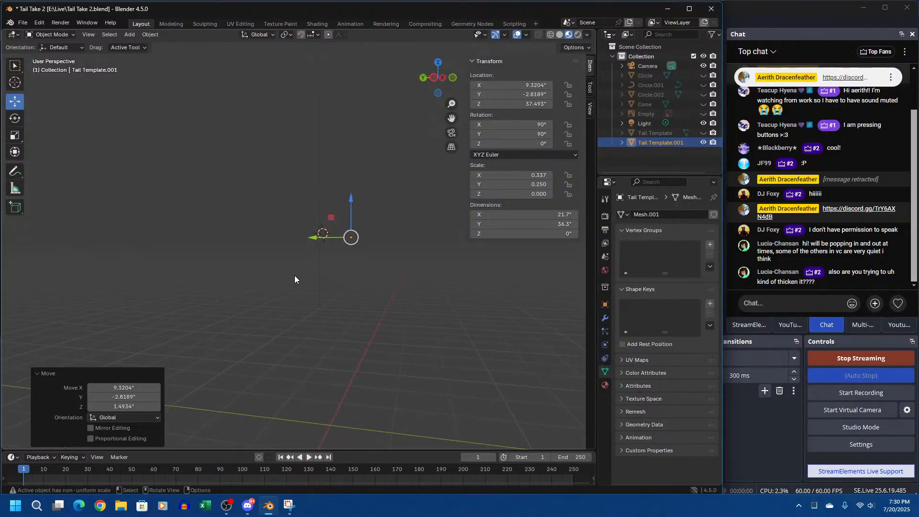
key("ctrl+z")
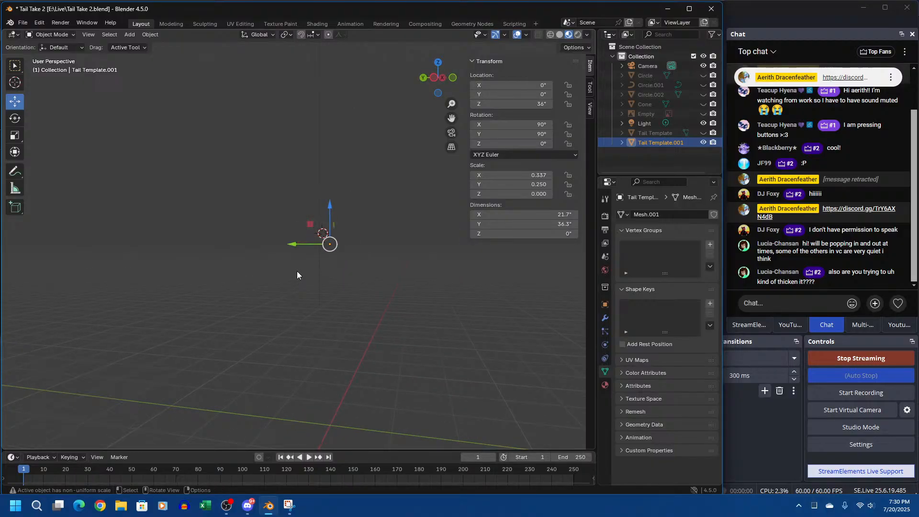
Check the visibility of both tail objects, and delete the Tail Template.001 copy with its hierarchy
right_click(650, 145)
left_click(702, 143)
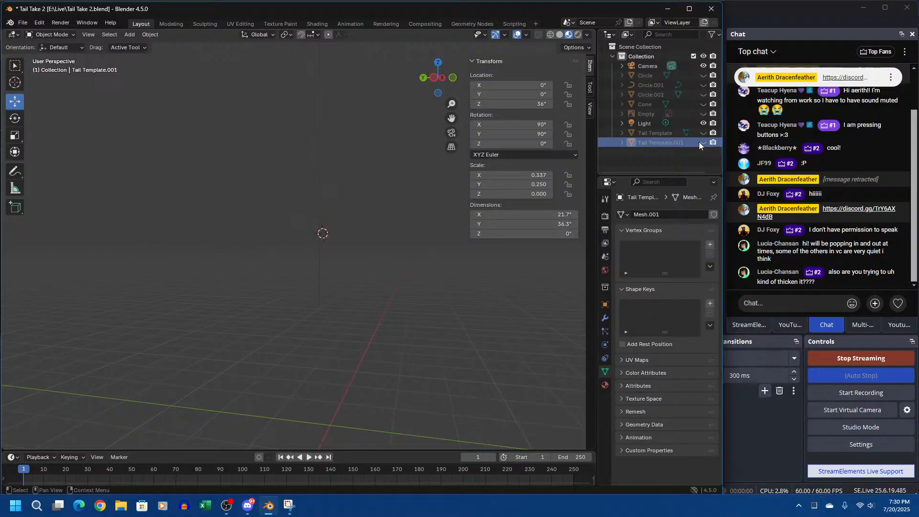
left_click(702, 142)
middle_click_drag(448, 234, 193, 296)
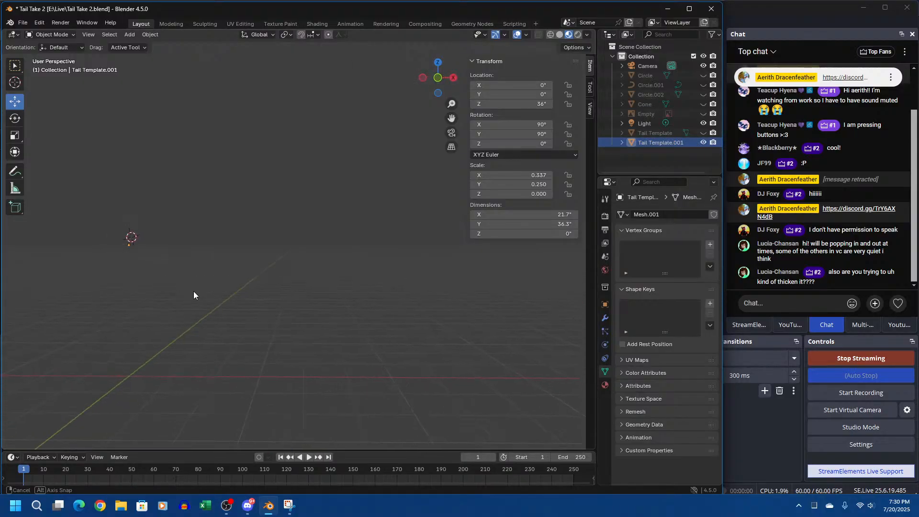
left_click(703, 133)
left_click(703, 133)
right_click(674, 145)
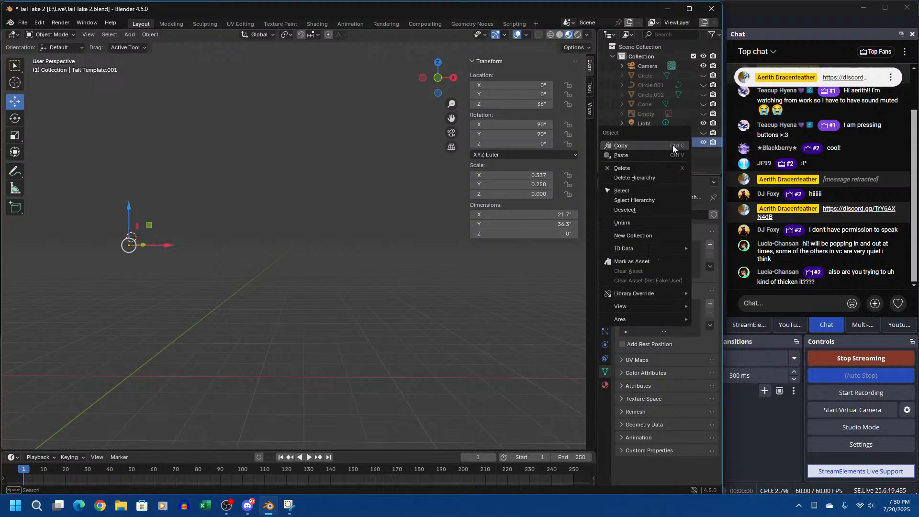
left_click(662, 177)
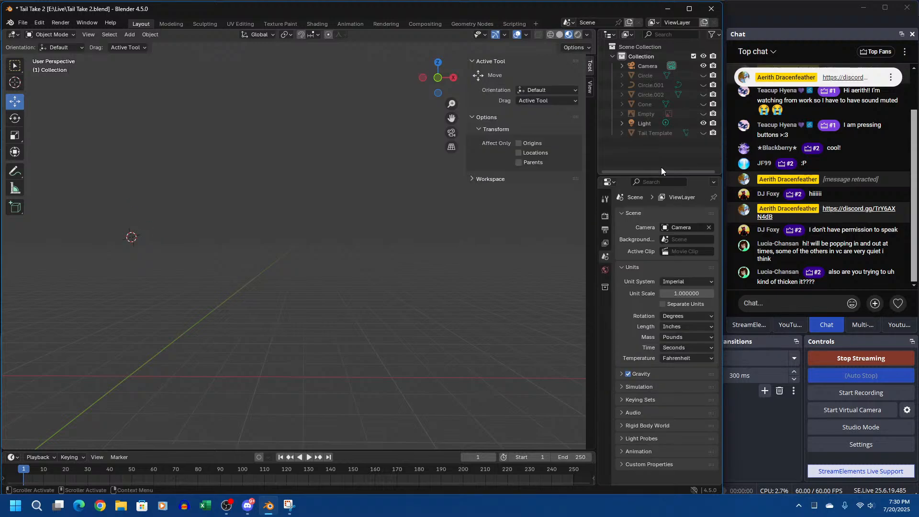
Copy and paste the Tail Template object, and hide the original so that only the new copy is selected
right_click(651, 133)
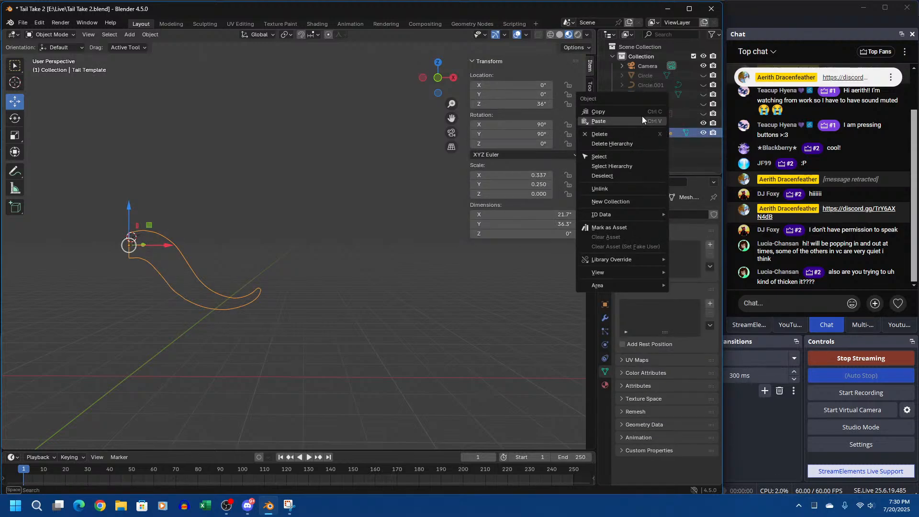
left_click(642, 116)
right_click(682, 154)
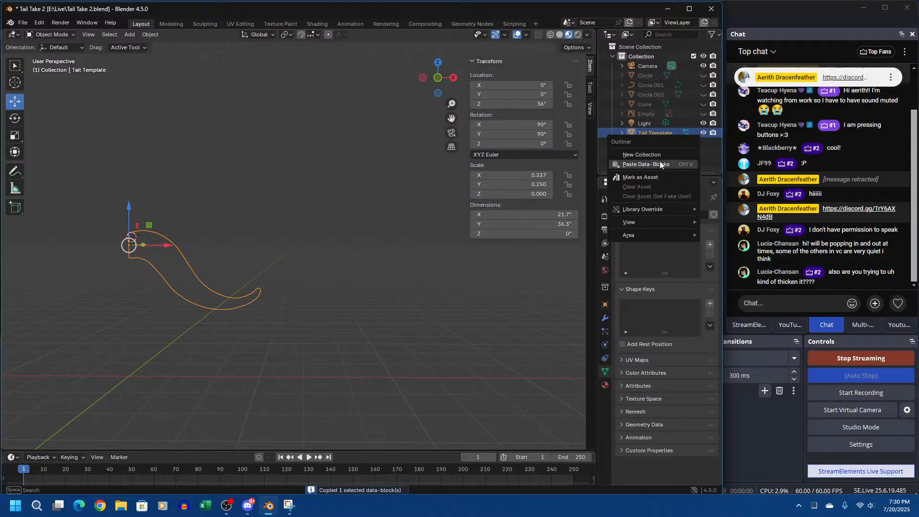
key("ctrl+v")
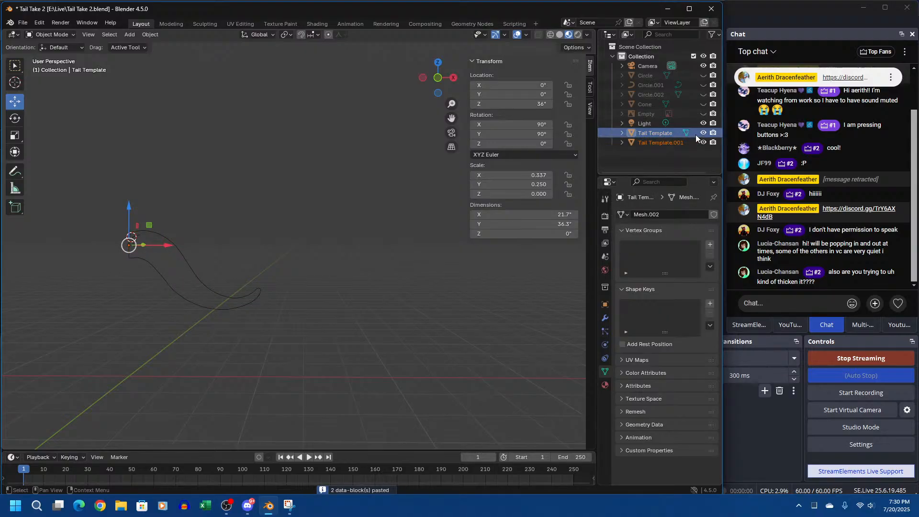
left_click(703, 133)
left_click(642, 141)
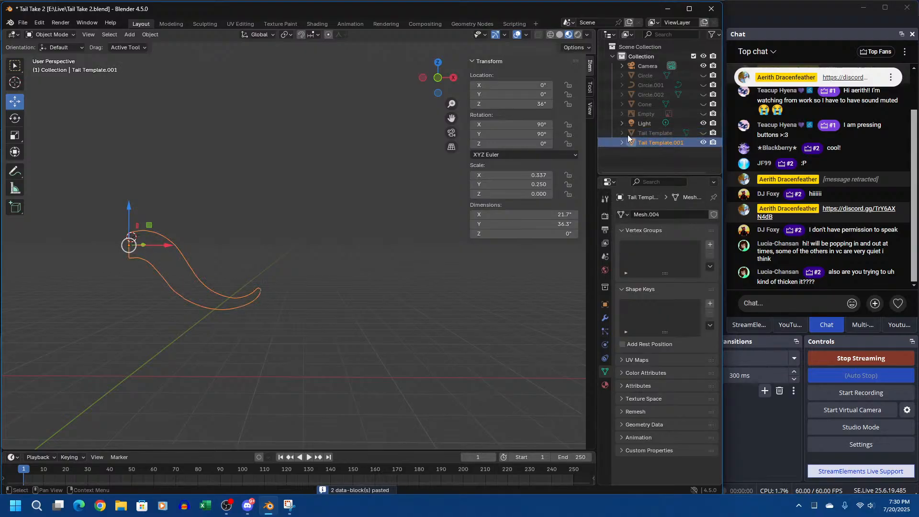
Convert the new tail template copy to a curve
left_click(150, 34)
mouse_move(164, 322)
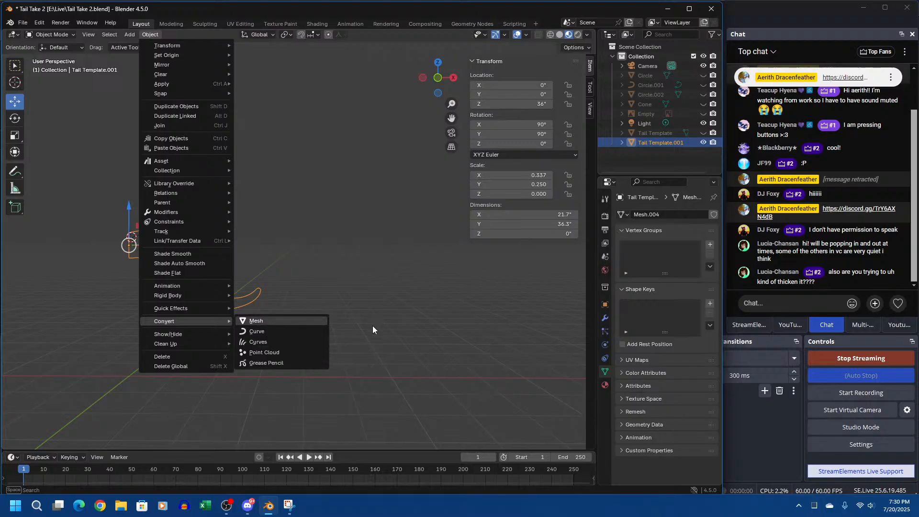
left_click(279, 333)
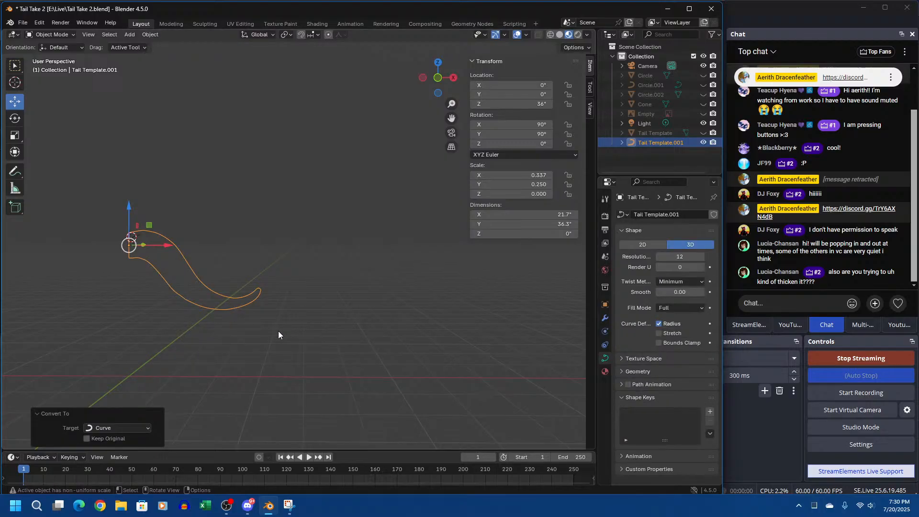
middle_click_drag(208, 262, 310, 250)
Inspect the tail curve's points in Edit Mode, and return to Object Mode with all points deselected
left_click(152, 34)
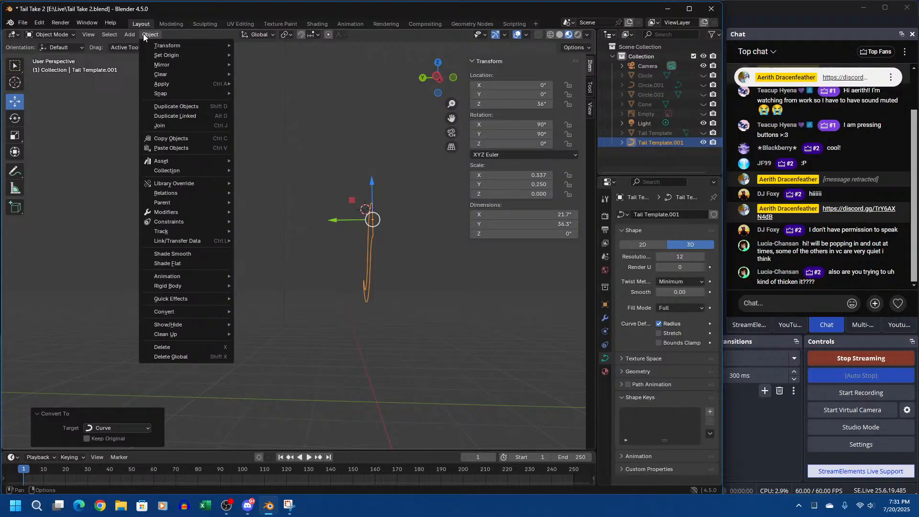
mouse_move(63, 35)
left_click(52, 56)
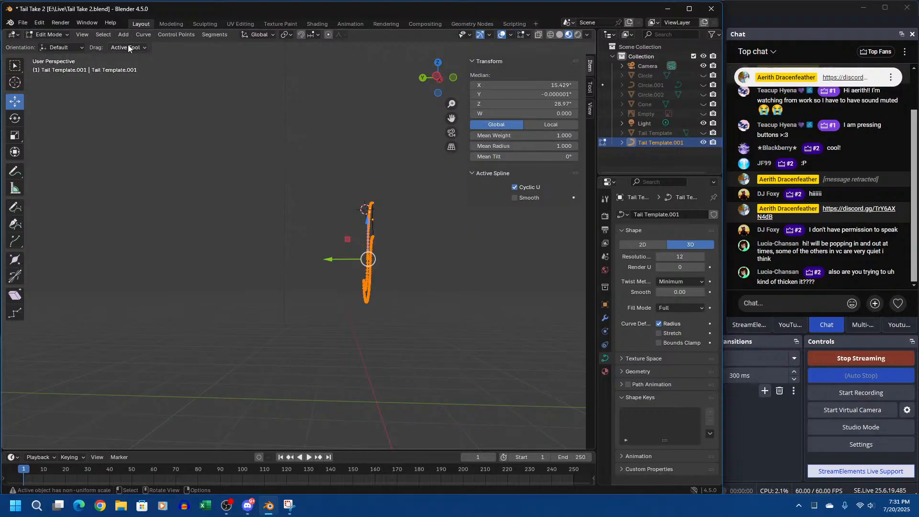
middle_click_drag(349, 225, 417, 236)
key("Caps_Lock")
middle_click_drag(239, 232, 51, 217)
key("Caps_Lock")
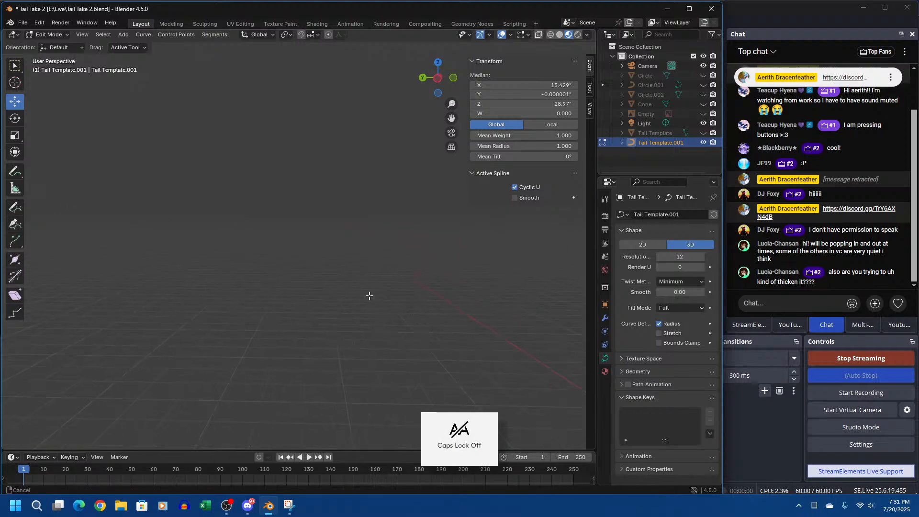
middle_click_drag(264, 307, 365, 245)
scroll(364, 245, "up", 3)
scroll(365, 245, "down", 3)
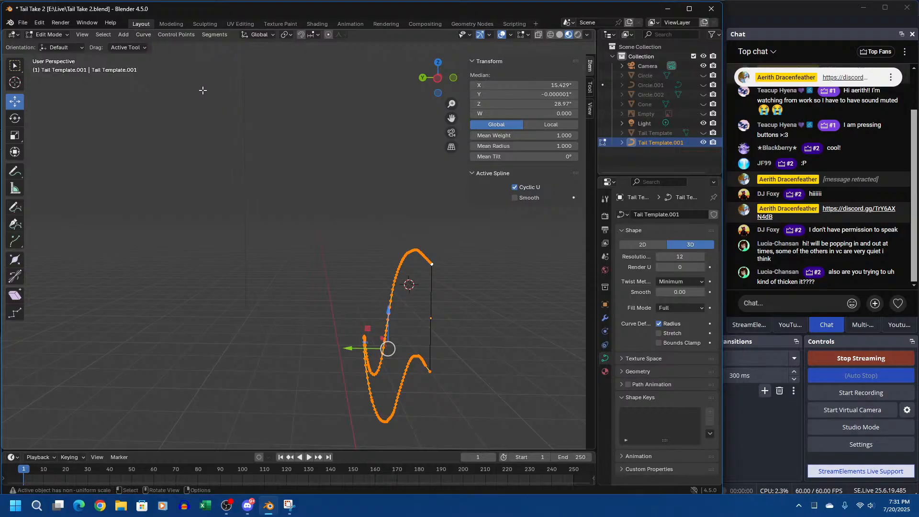
left_click(377, 234)
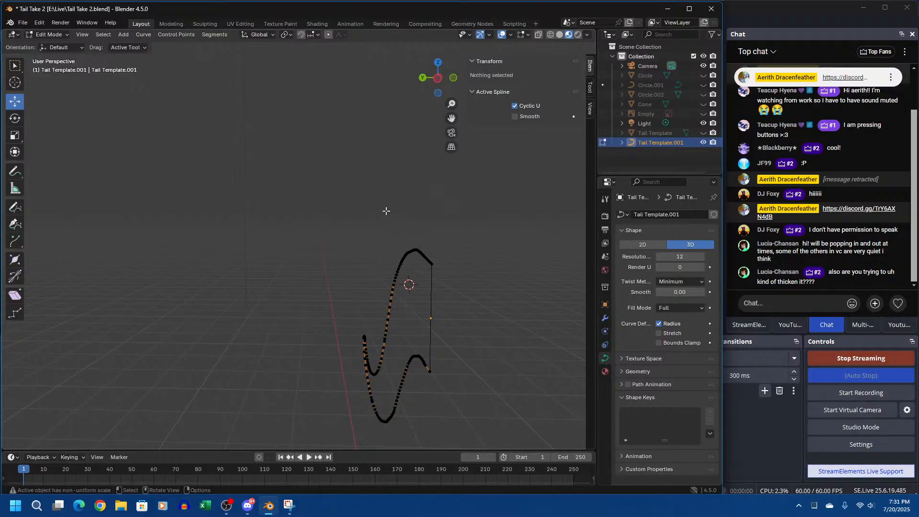
key("Tab")
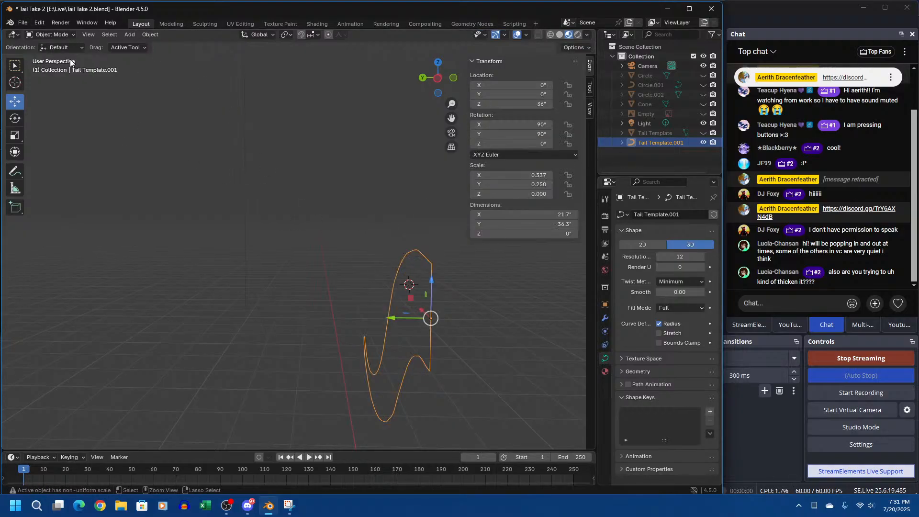
Convert the tail curve back to a mesh
left_click(148, 34)
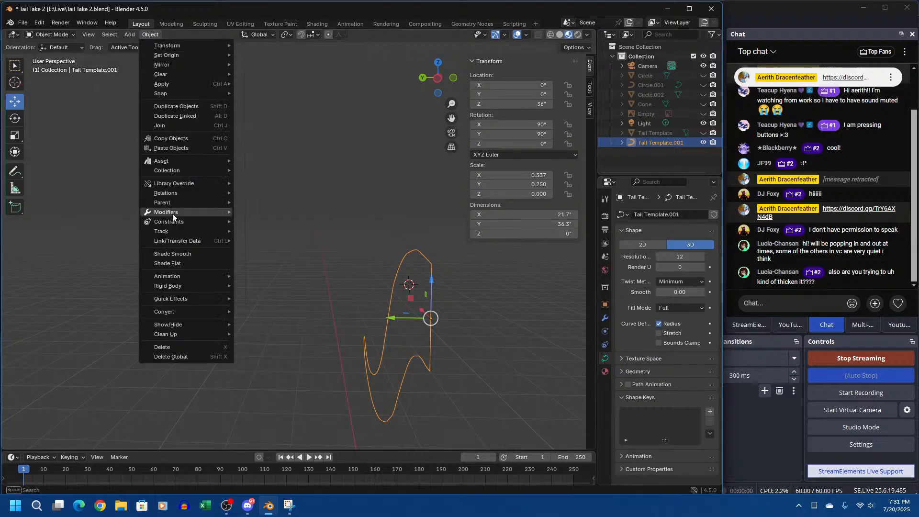
mouse_move(188, 312)
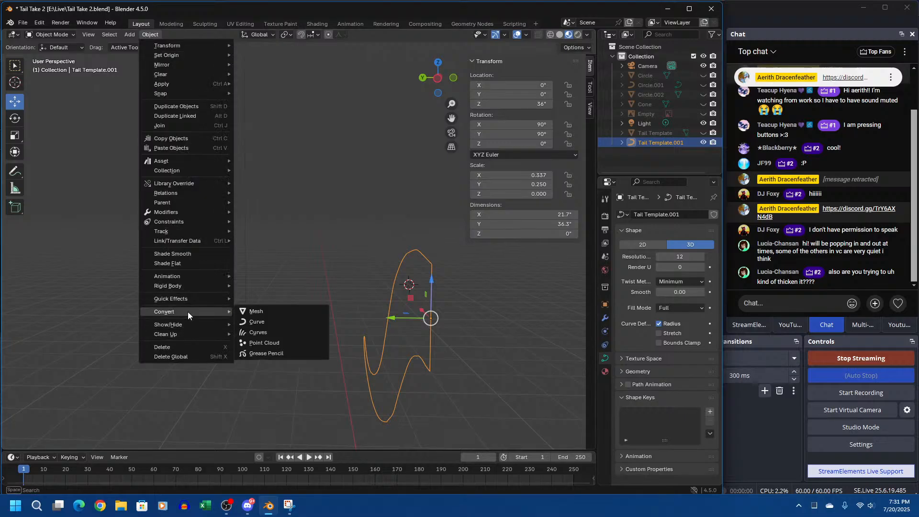
left_click(259, 312)
left_click(149, 35)
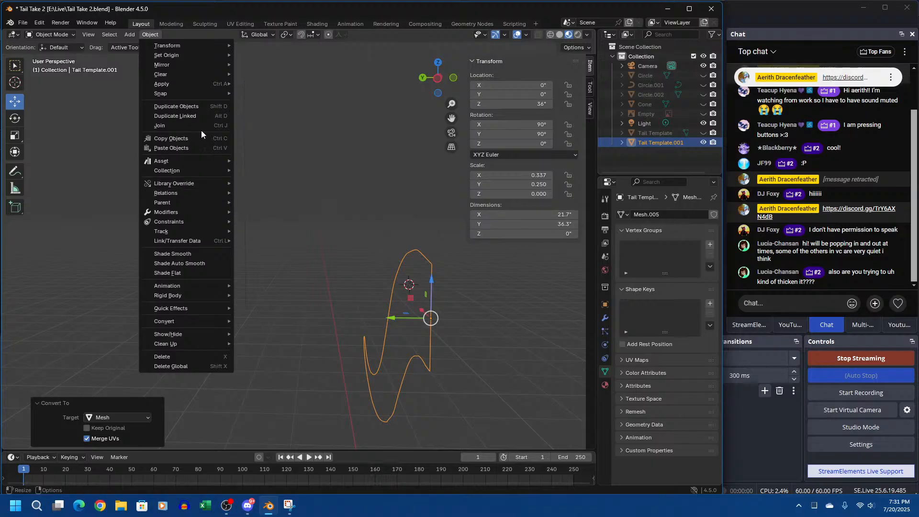
mouse_move(194, 43)
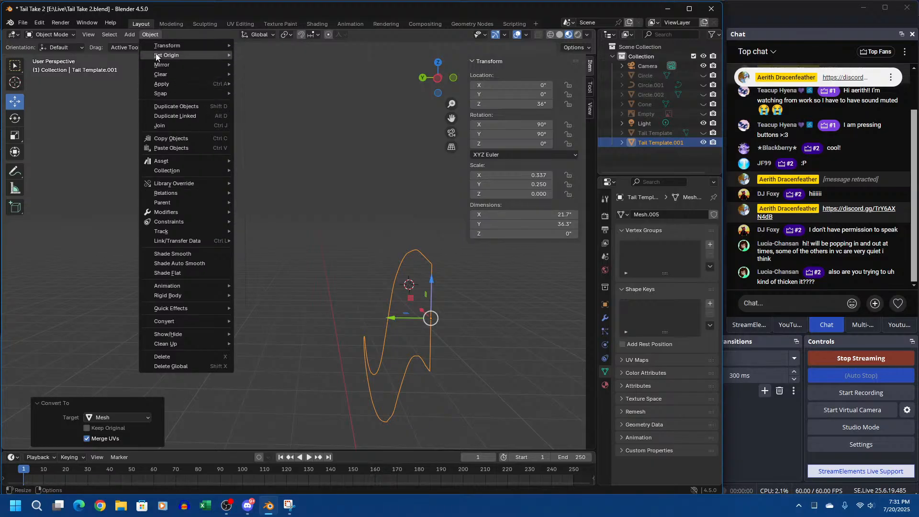
Enter Edit Mode on the tail mesh copy and try to extrude its faces
left_click(44, 37)
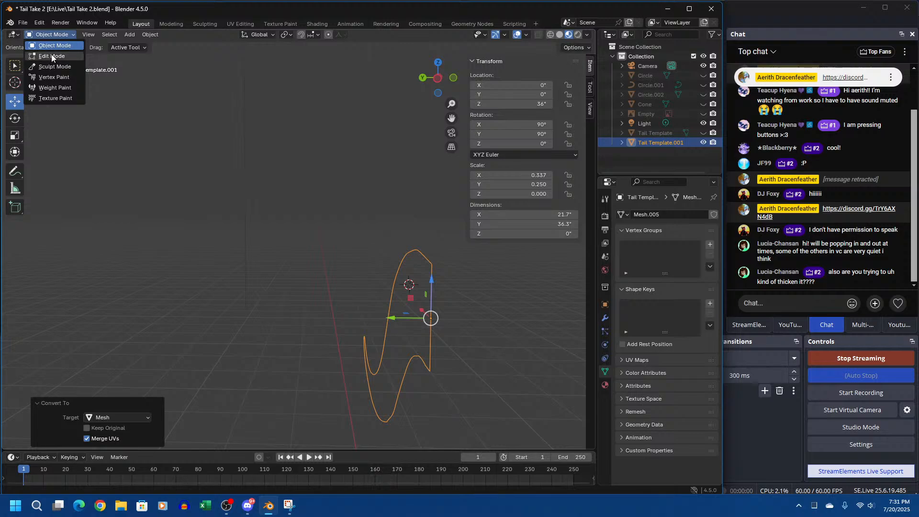
left_click(52, 56)
left_click(218, 34)
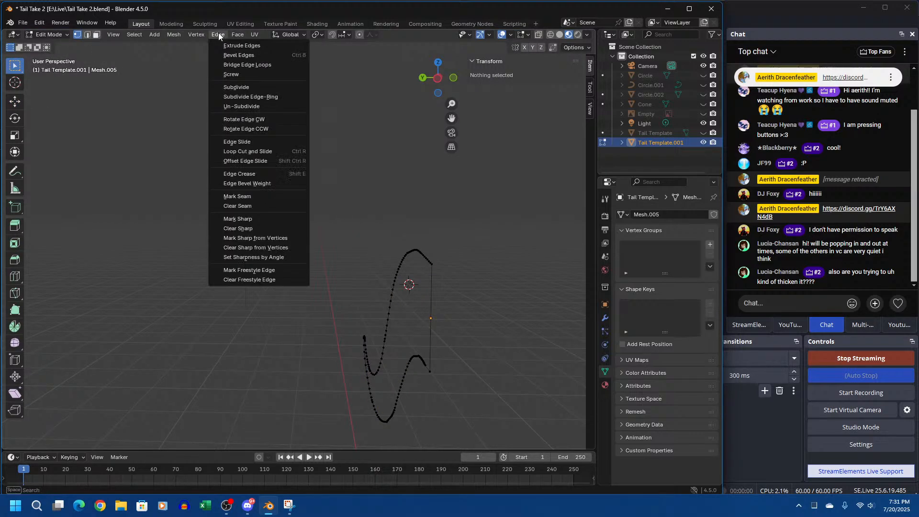
mouse_move(173, 35)
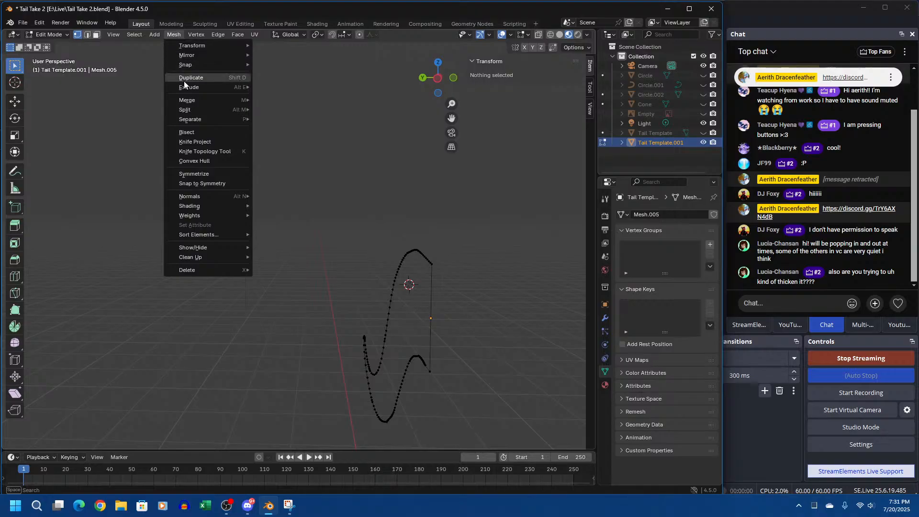
mouse_move(186, 87)
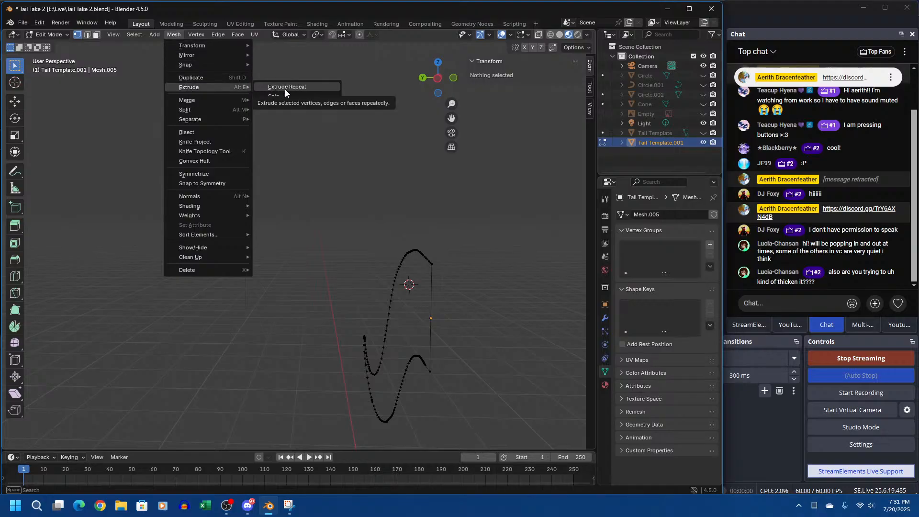
left_click(247, 33)
left_click(239, 34)
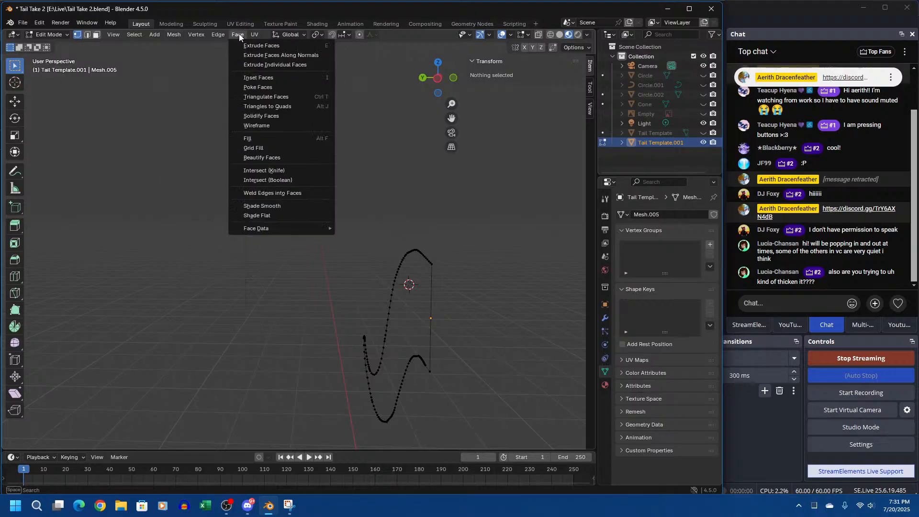
left_click(248, 48)
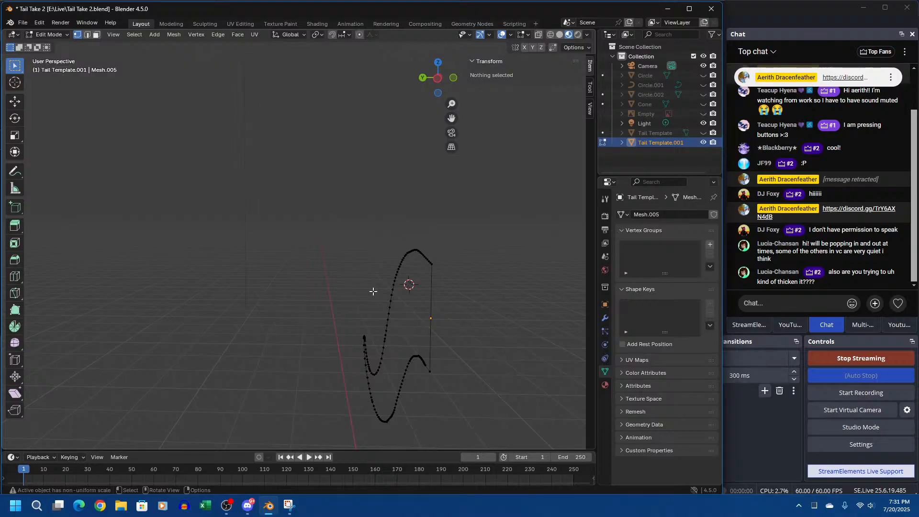
Select the tail outline and try to inset its faces with a thickness of about 110.1", and try Solidify Faces as well
key("a")
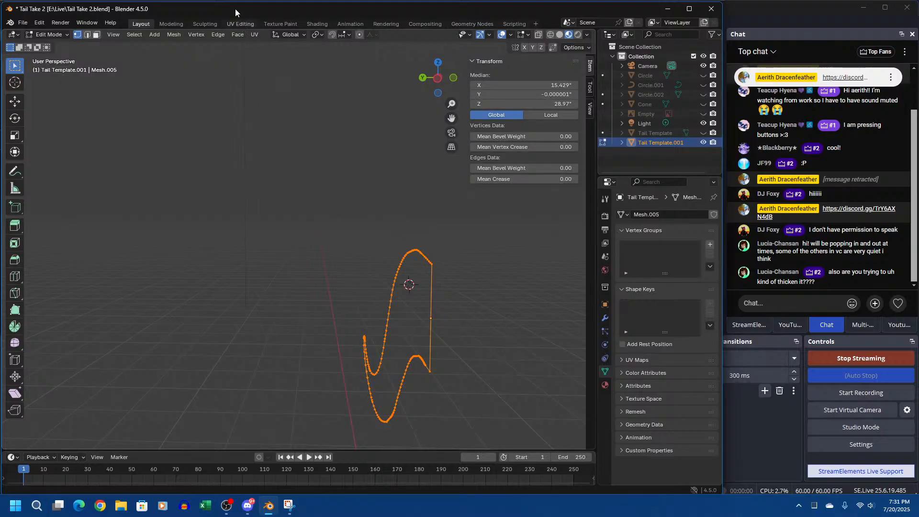
left_click(237, 34)
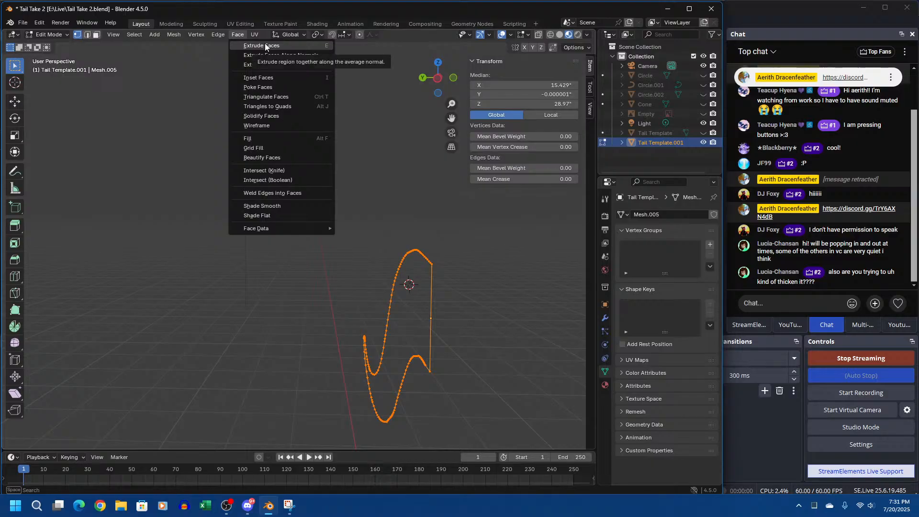
left_click(269, 78)
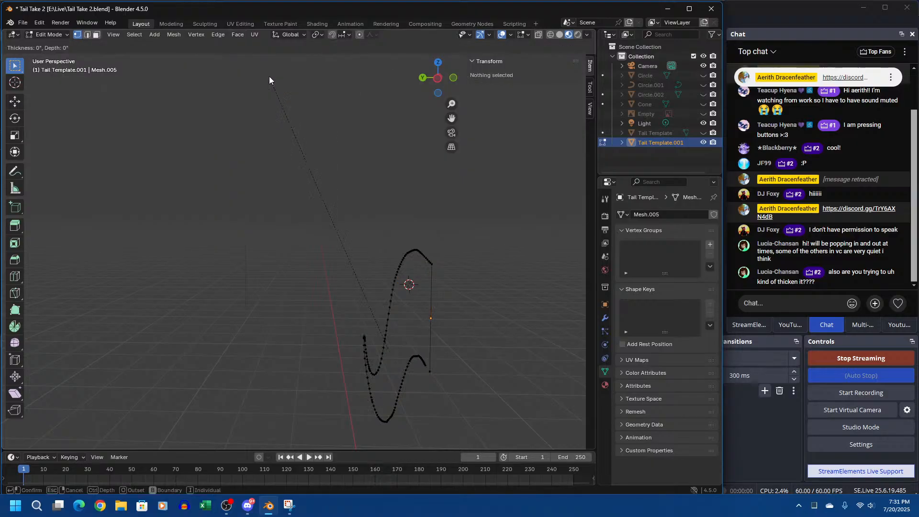
left_click(422, 358)
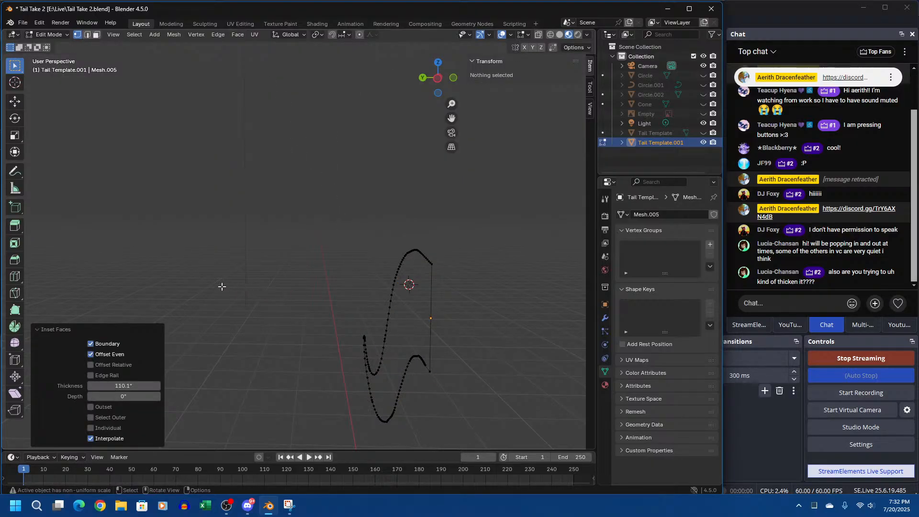
left_click(238, 36)
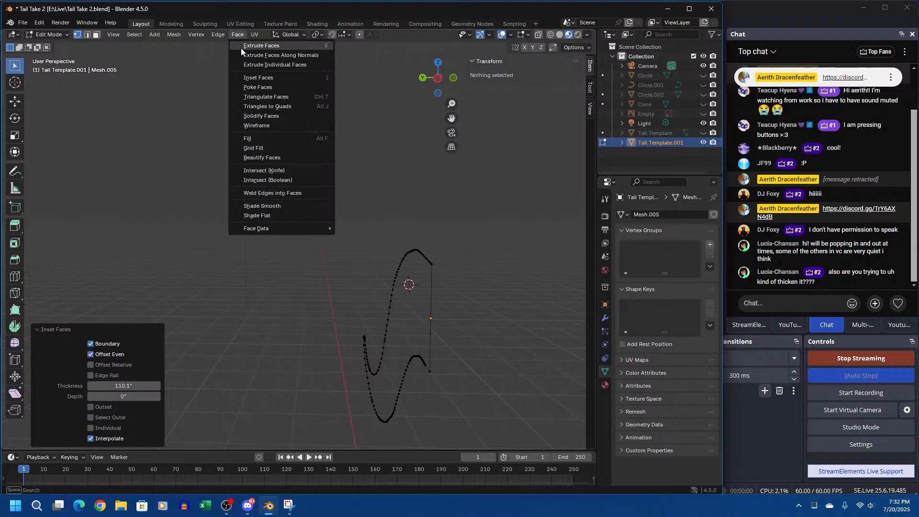
left_click(257, 116)
Select all vertices of the tail outline and try the Wireframe face operation on them
left_click_drag(459, 265, 326, 412)
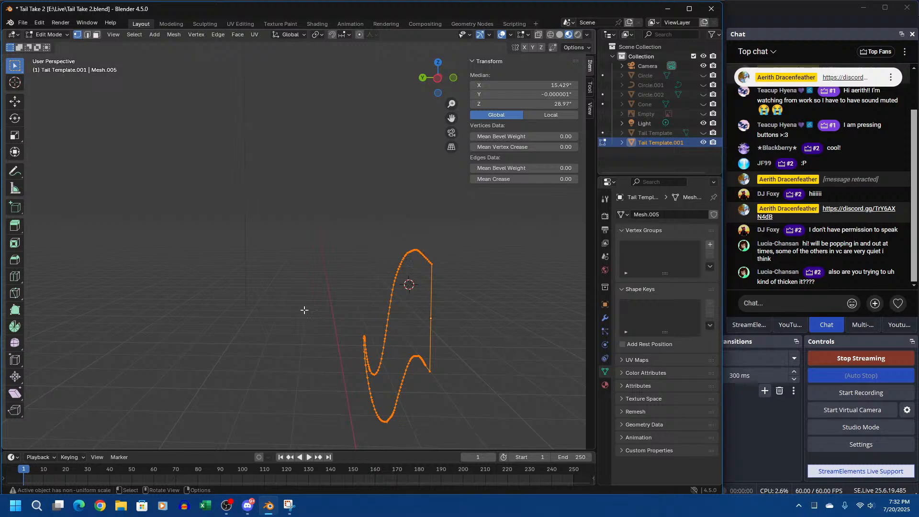
left_click(251, 34)
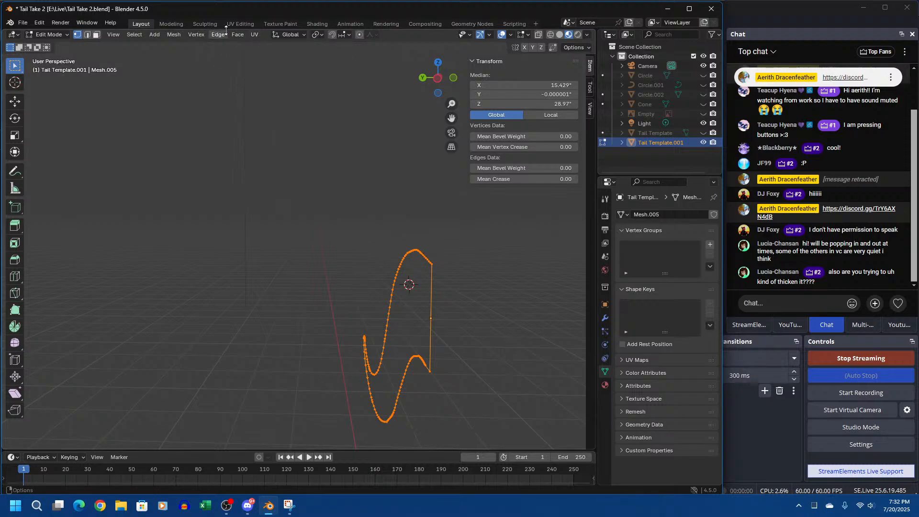
left_click(234, 36)
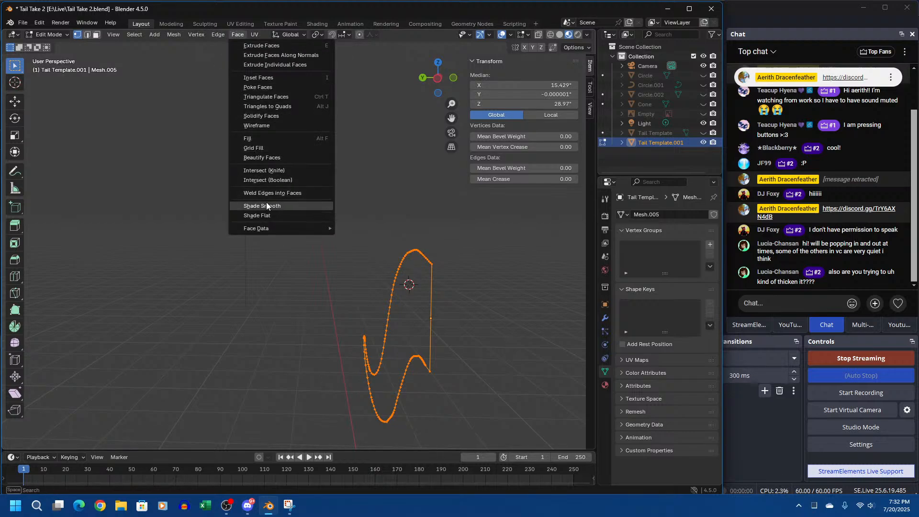
left_click(257, 125)
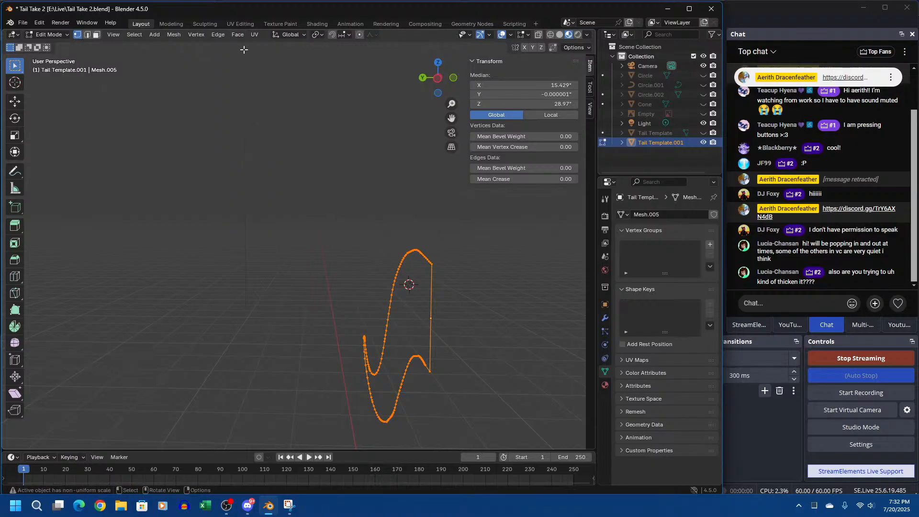
left_click(240, 24)
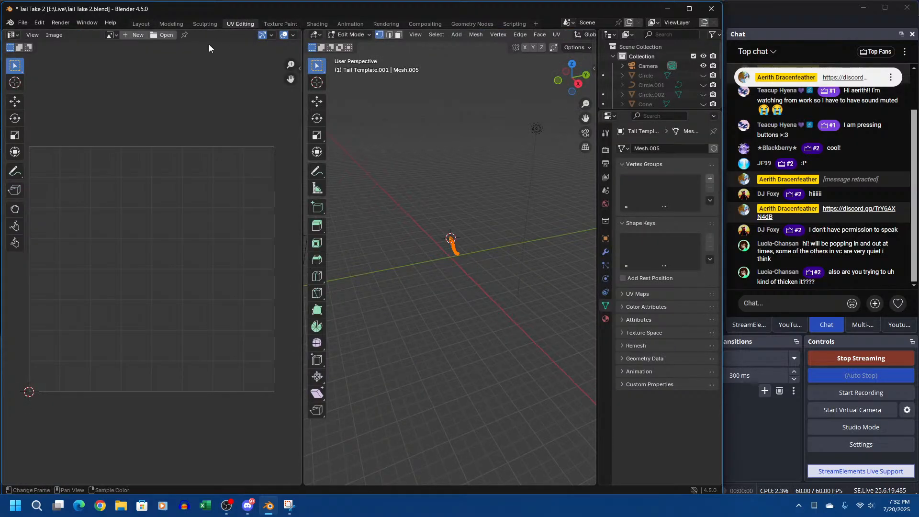
left_click(139, 24)
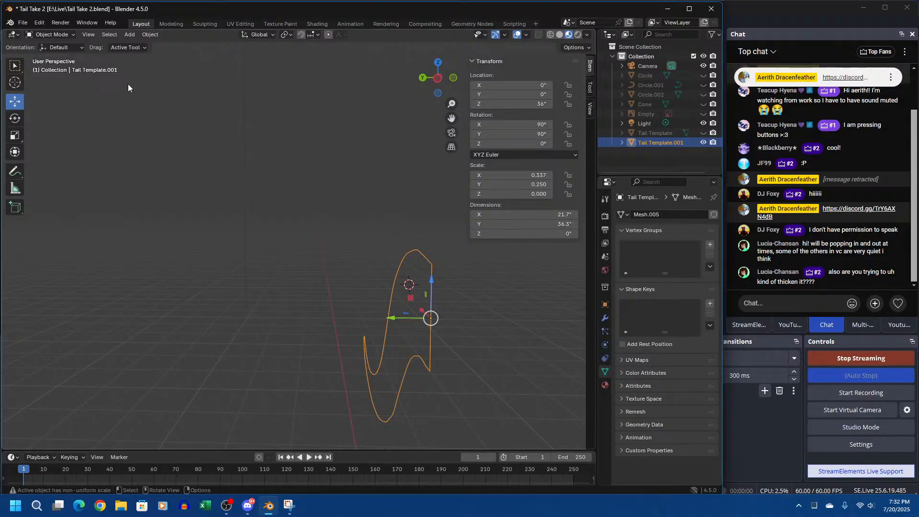
left_click(150, 35)
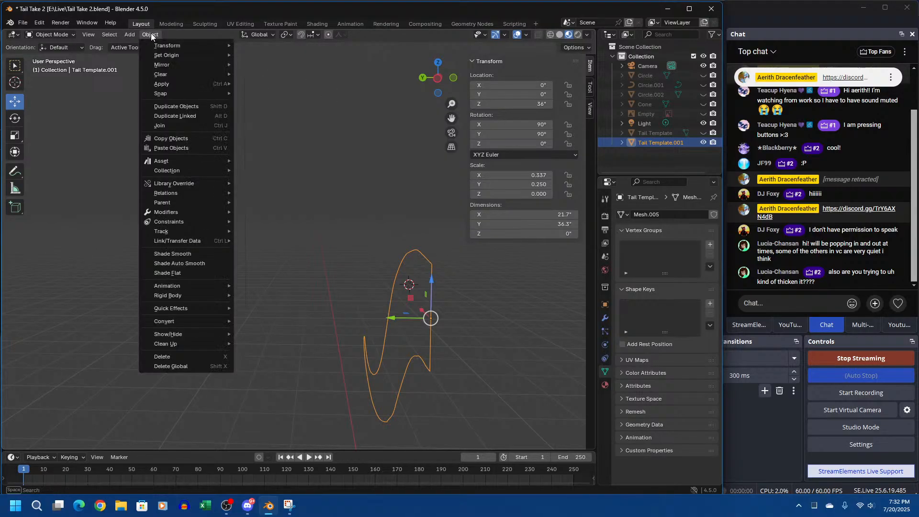
left_click(56, 35)
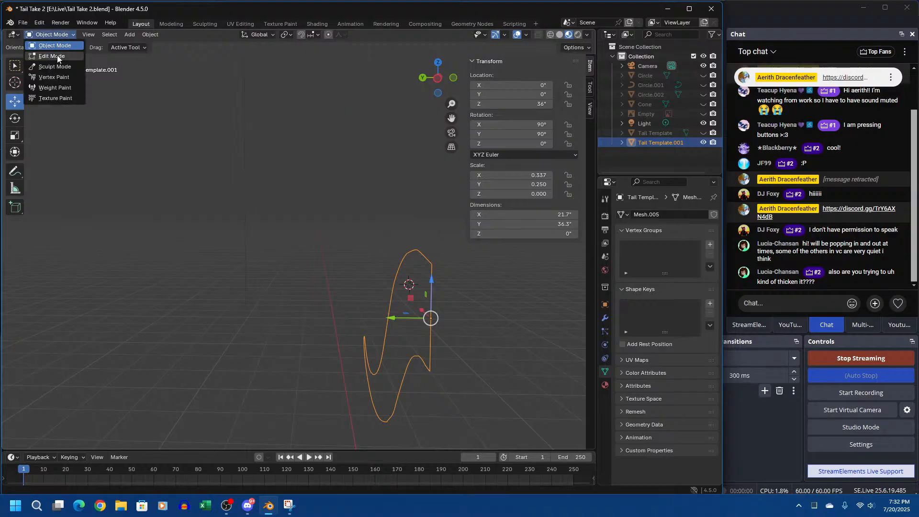
left_click(67, 58)
Try to solidify the selected tail outline with a thickness of 0.3937" and check it from the side
left_click(252, 35)
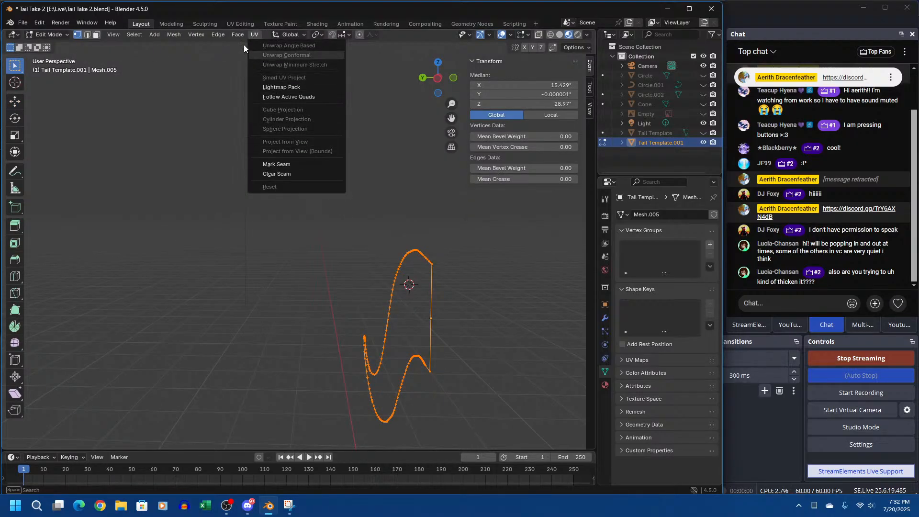
left_click(237, 34)
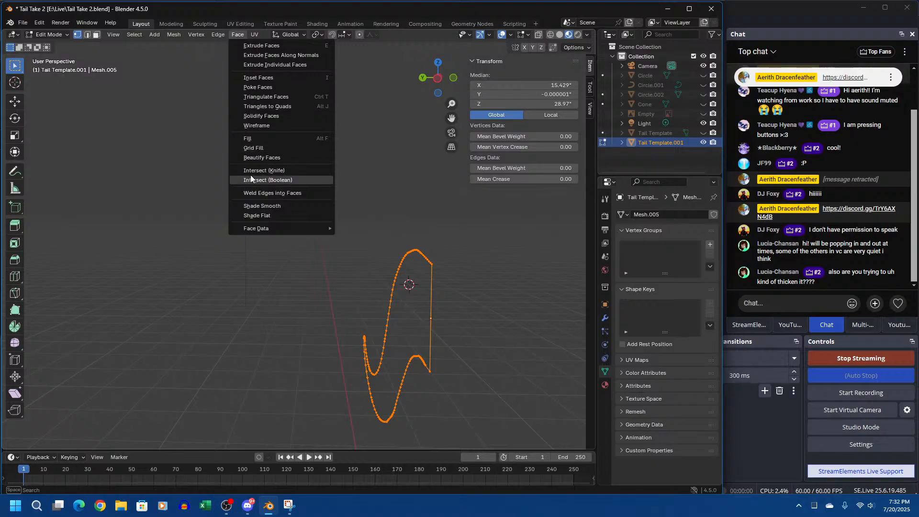
left_click(273, 116)
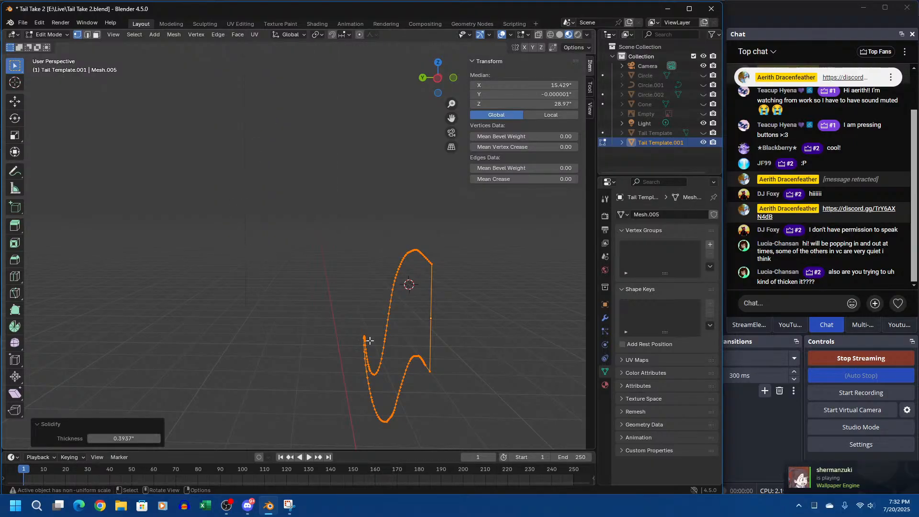
scroll(429, 361, "up", 3)
scroll(429, 361, "down", 2)
middle_click_drag(429, 359, 353, 315)
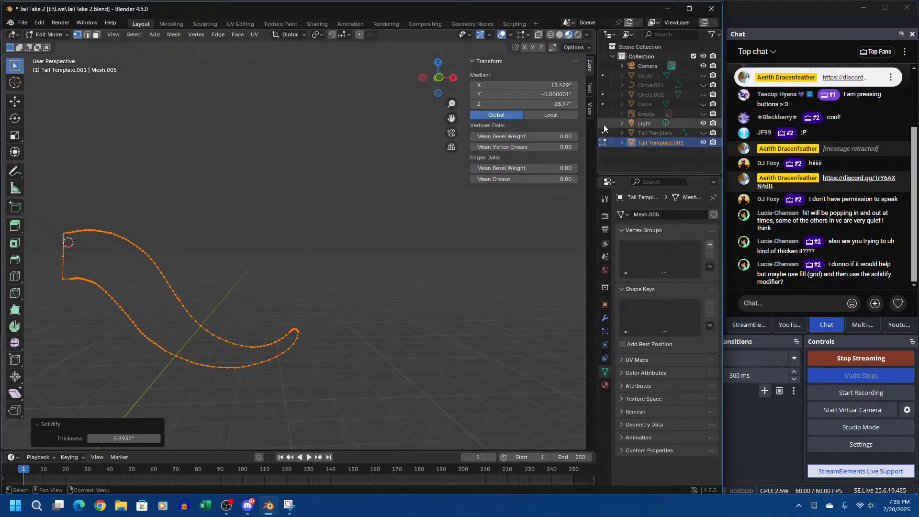
Fill the selected tail outline with faces using the regular Fill operation
left_click(238, 35)
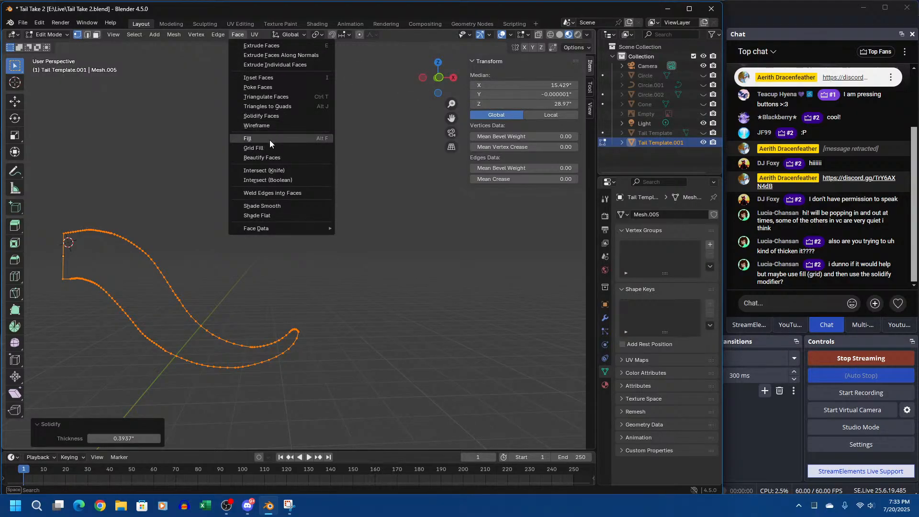
left_click(269, 140)
middle_click_drag(218, 226, 268, 220)
Extrude the filled tail faces about -812.9" along the global Y axis
left_click(239, 38)
left_click(259, 47)
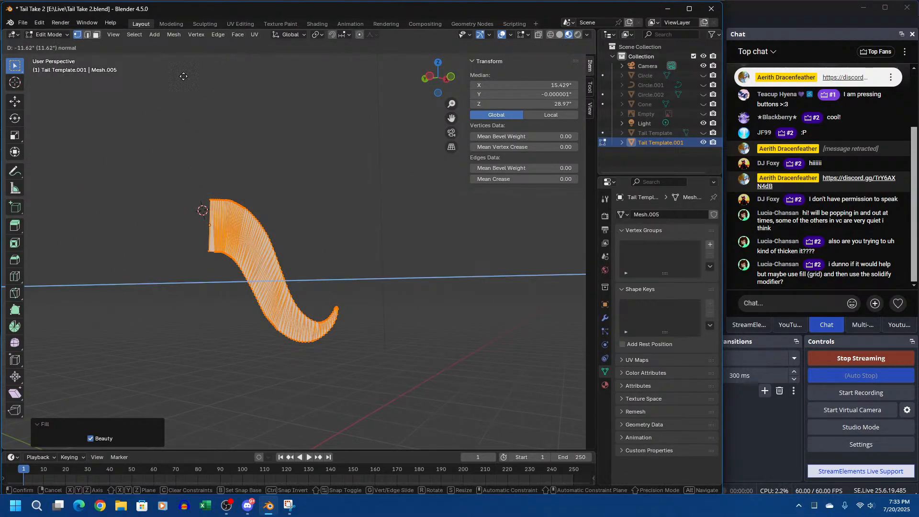
middle_click_drag(49, 208, 335, 72)
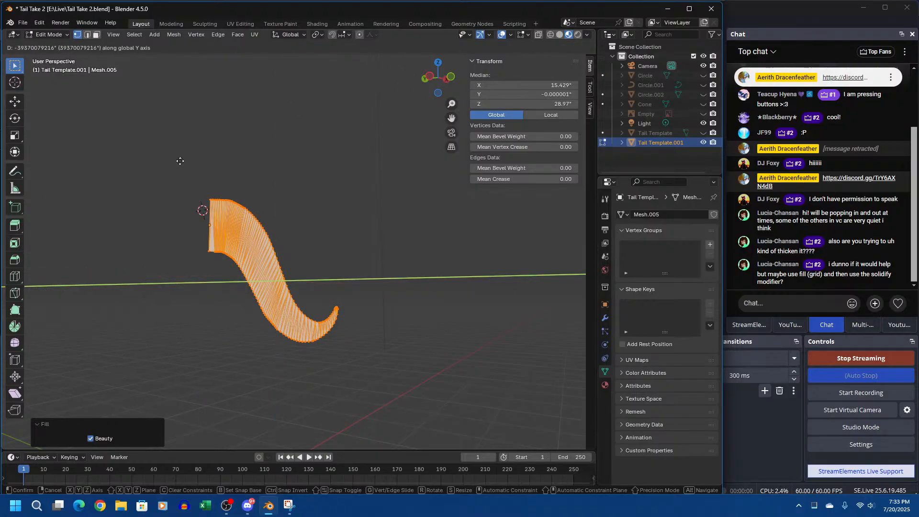
left_click(96, 233)
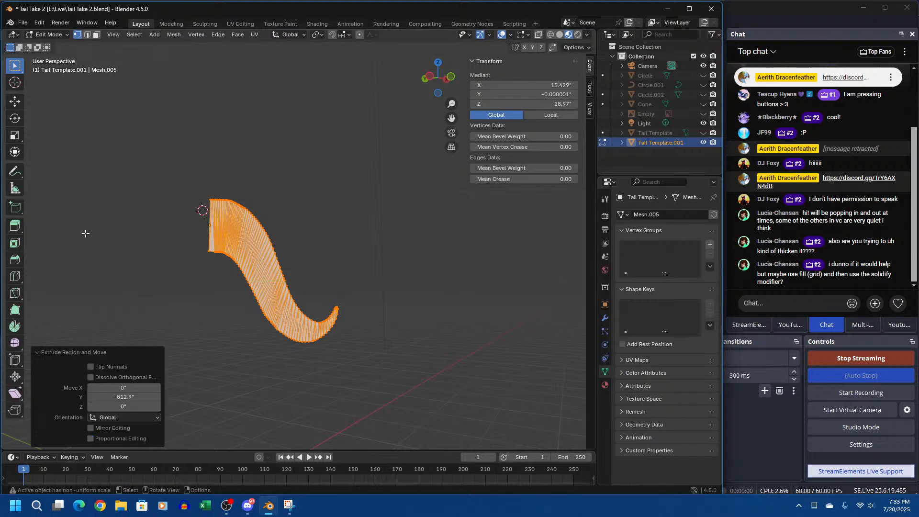
Undo both the extrusion and the fill of the tail faces
middle_click_drag(87, 234, 228, 247)
scroll(224, 237, "up", 2)
scroll(224, 237, "up", 2)
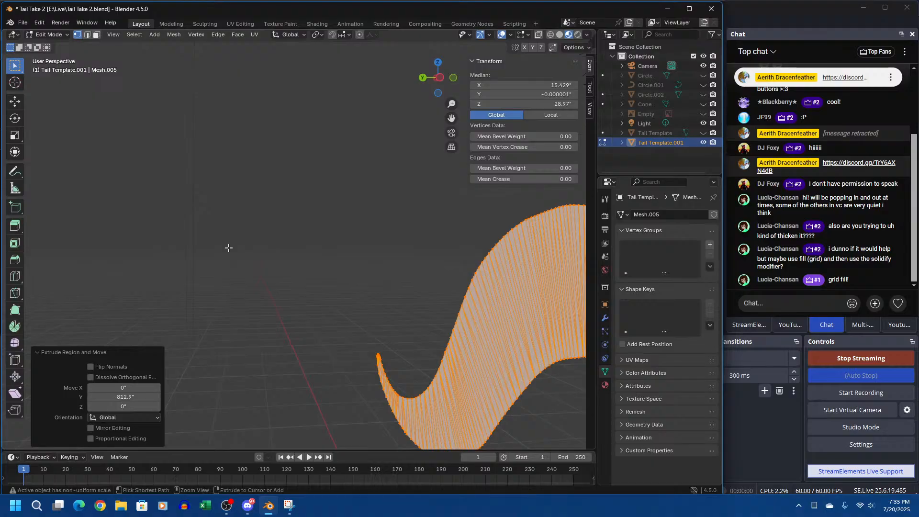
key("ctrl+z")
key("ctrl+z")
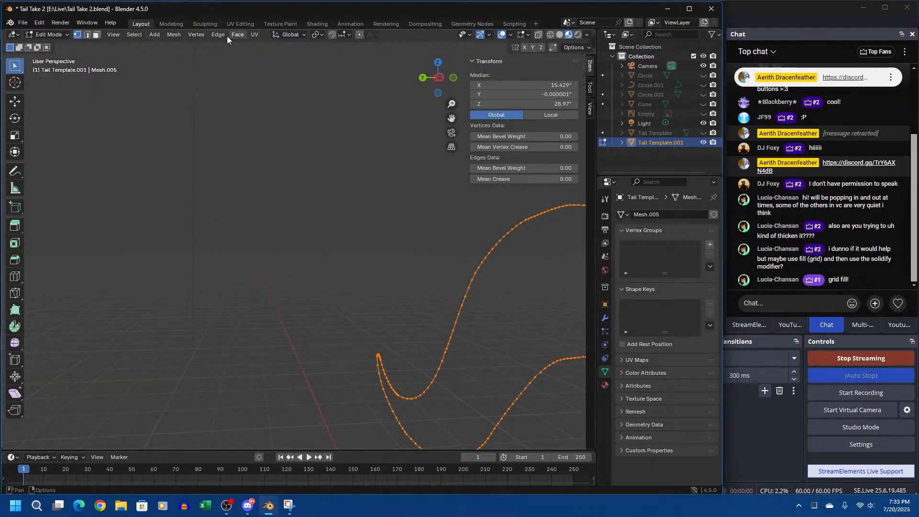
Fill the tail outline with Grid Fill and set its span to 2
left_click(237, 36)
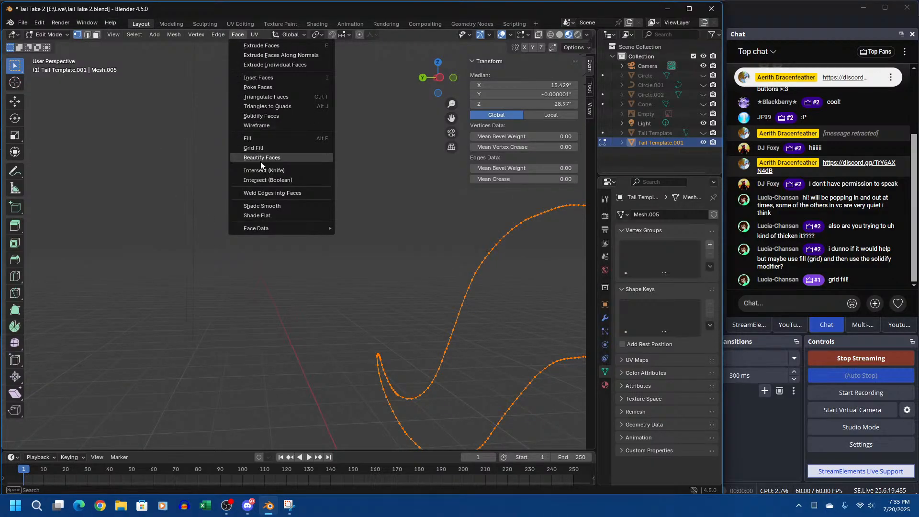
left_click(254, 148)
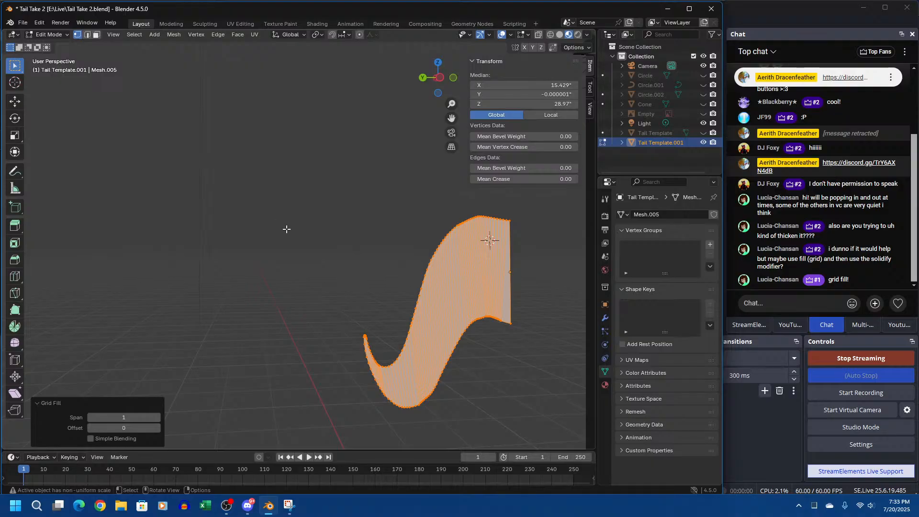
scroll(287, 229, "up", 3)
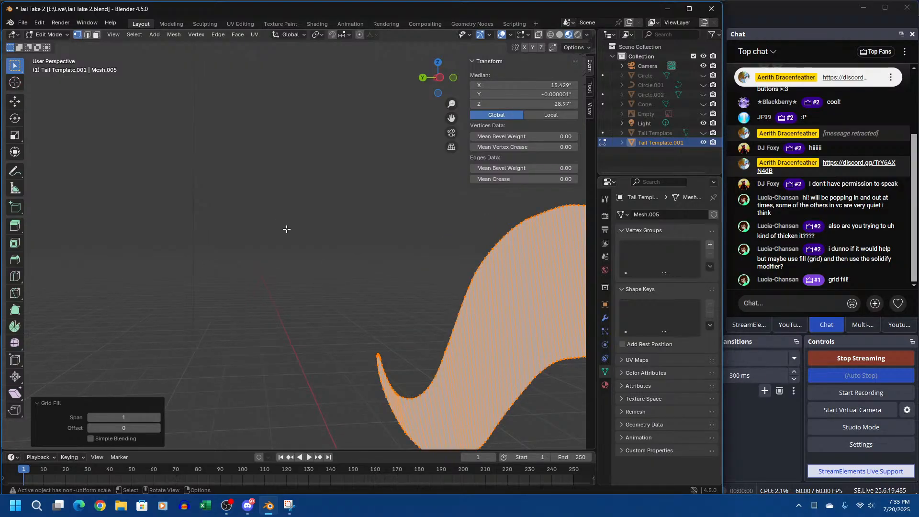
middle_click_drag(287, 229, 227, 209)
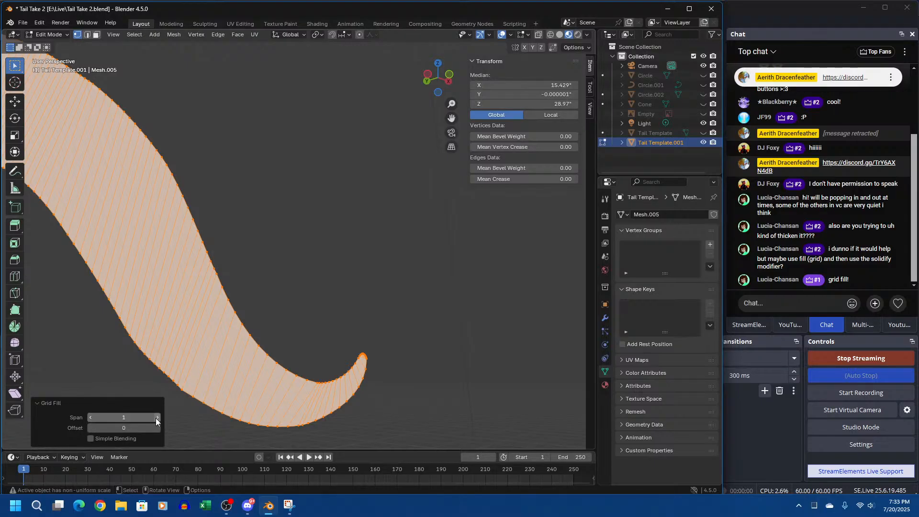
left_click_drag(156, 418, 165, 418)
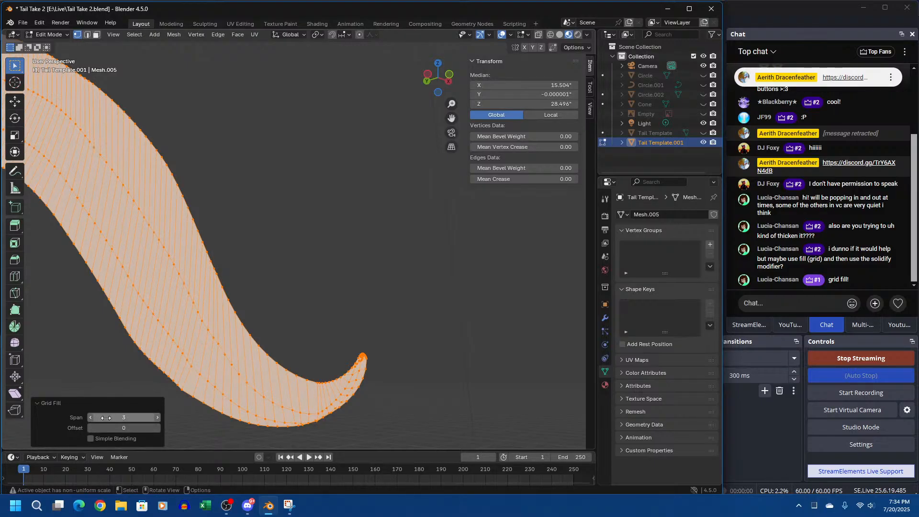
left_click(90, 418)
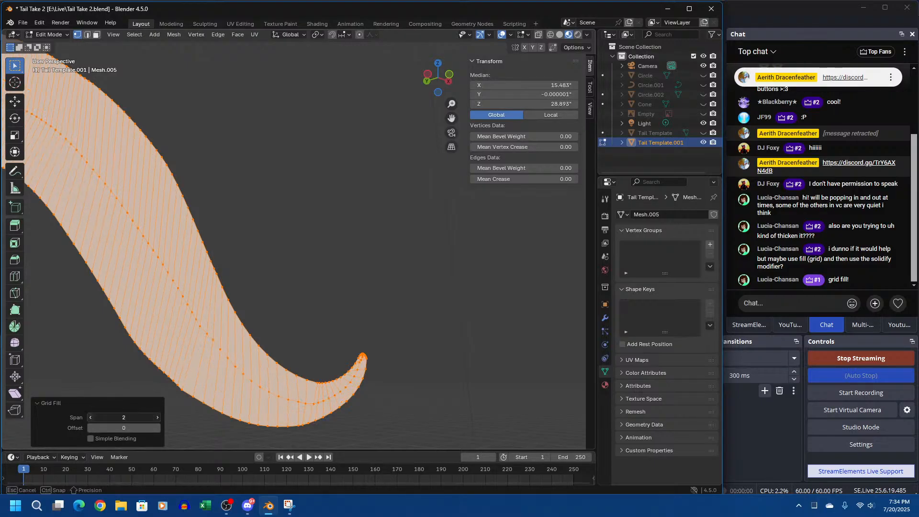
Set the tail's Grid Fill span to 1 and try an offset of 5
left_click(157, 428)
left_click(157, 428)
left_click(157, 428)
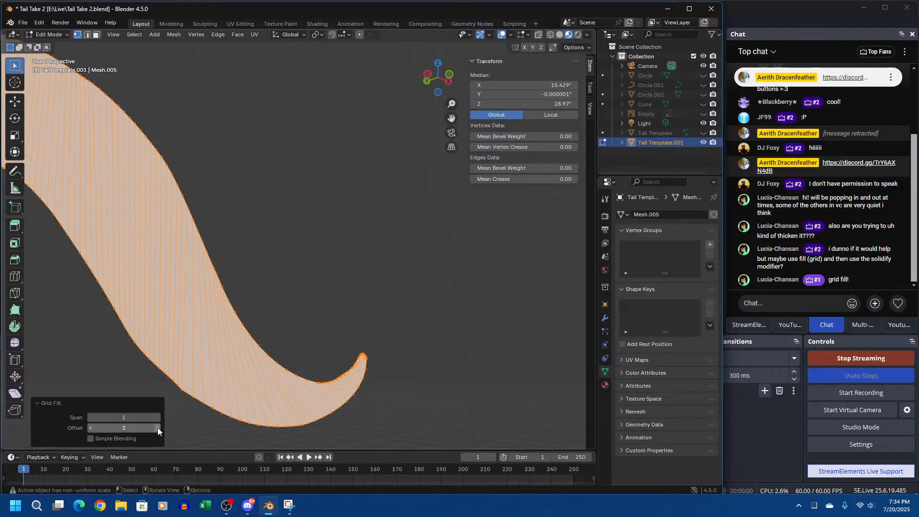
left_click(157, 428)
left_click(157, 428)
middle_click_drag(236, 295, 275, 312)
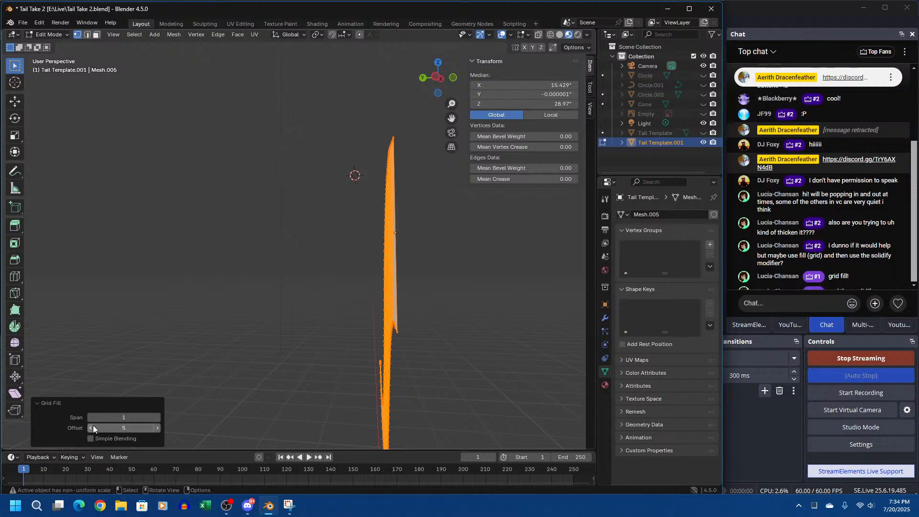
Try negative Grid Fill offsets on the tail and reset the offset to 0
left_click_drag(93, 425, 72, 427)
left_click_drag(125, 428, 107, 428)
left_click(157, 428)
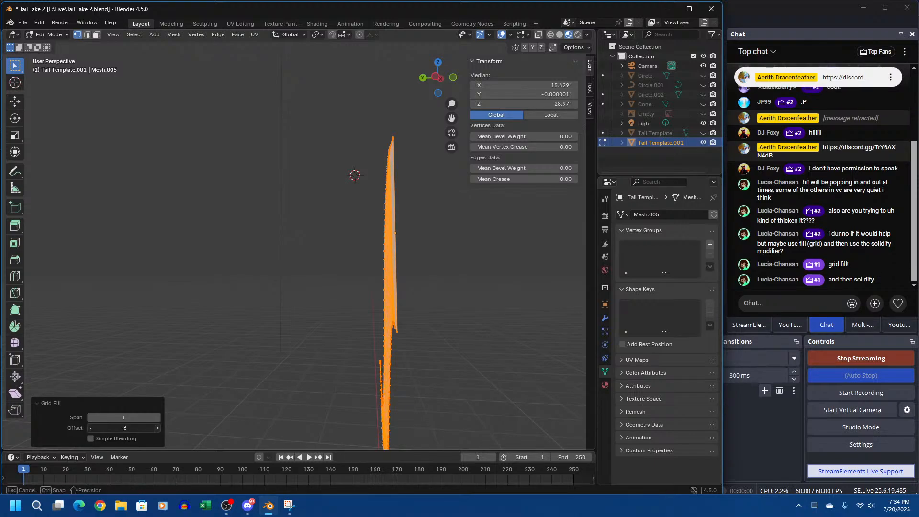
left_click(157, 428)
left_click(157, 429)
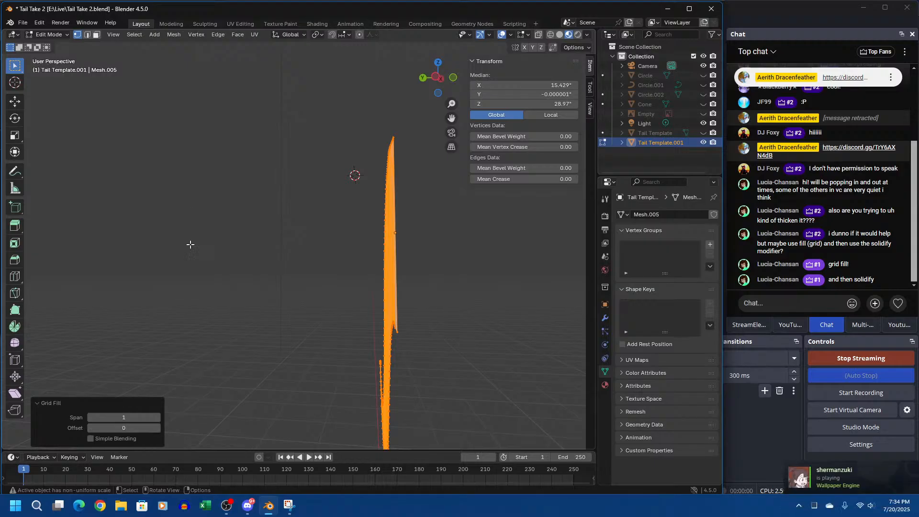
Apply Solidify Faces to the filled tail faces with a thickness of 0.3937"
left_click(237, 35)
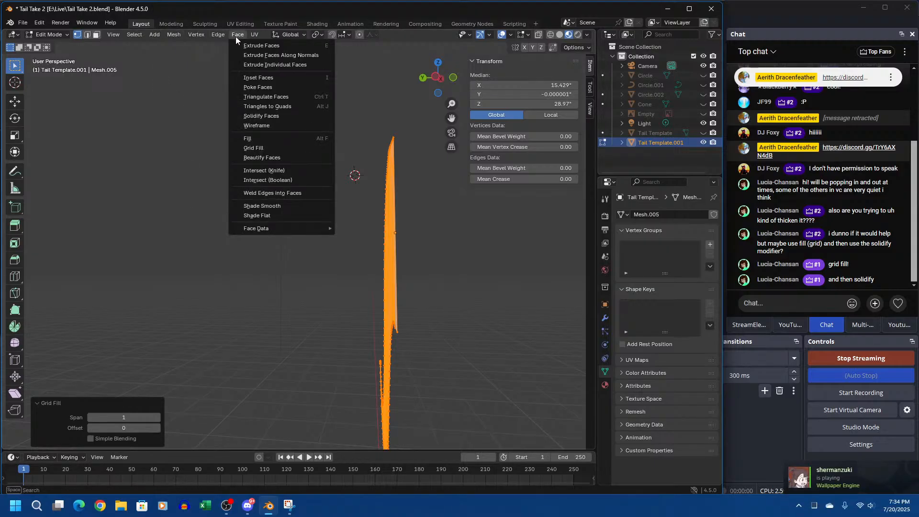
mouse_move(255, 34)
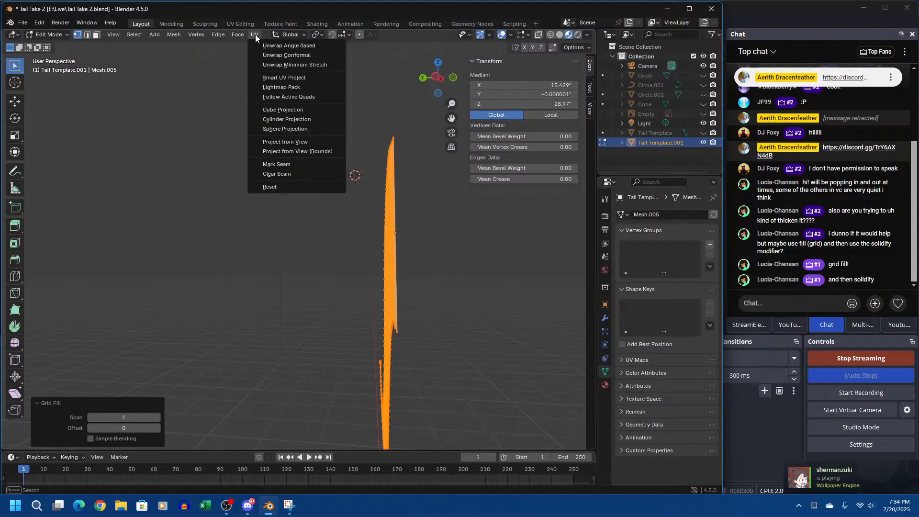
left_click(229, 35)
left_click(214, 36)
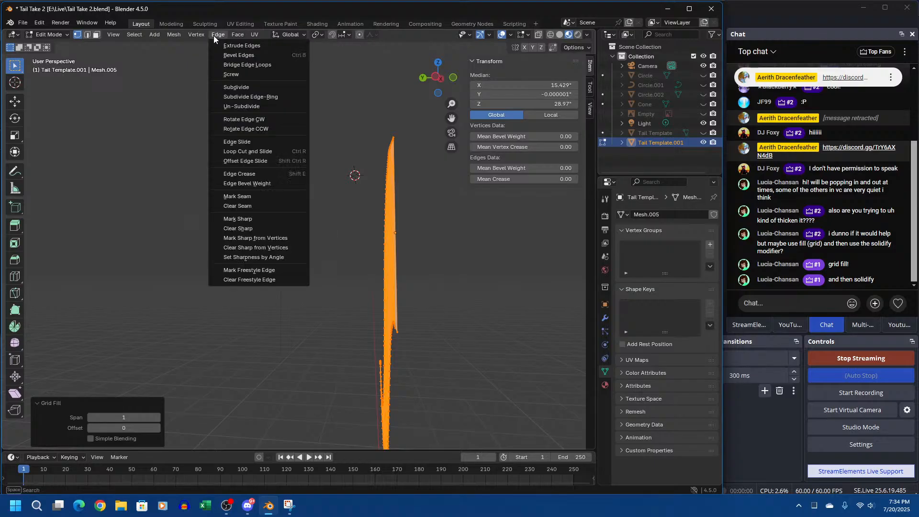
mouse_move(199, 35)
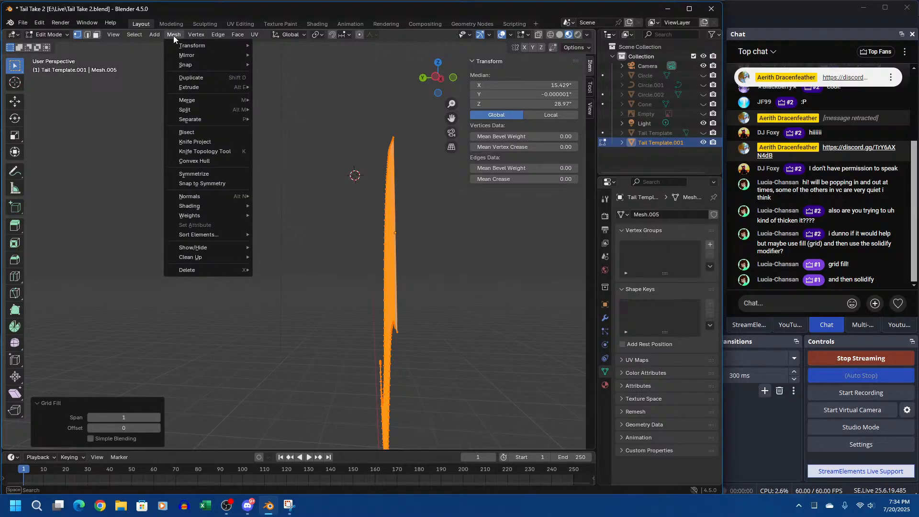
mouse_move(122, 33)
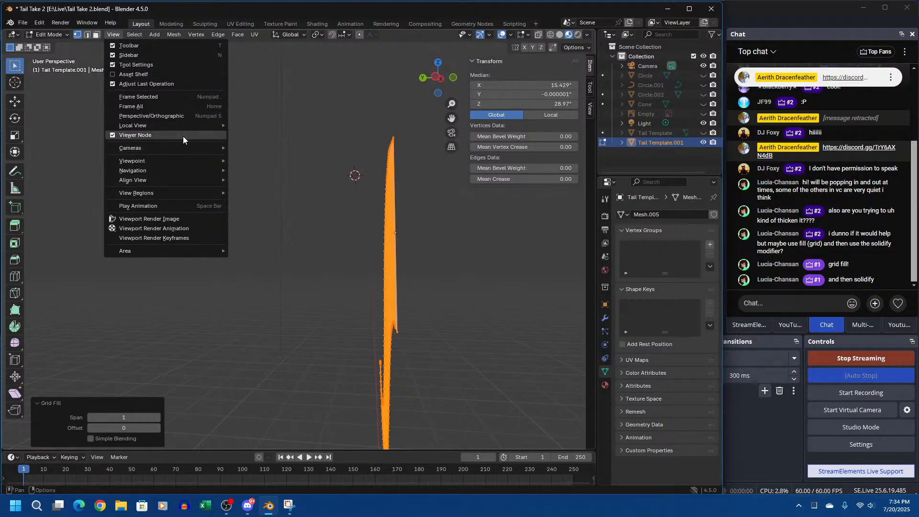
left_click(238, 34)
left_click(247, 116)
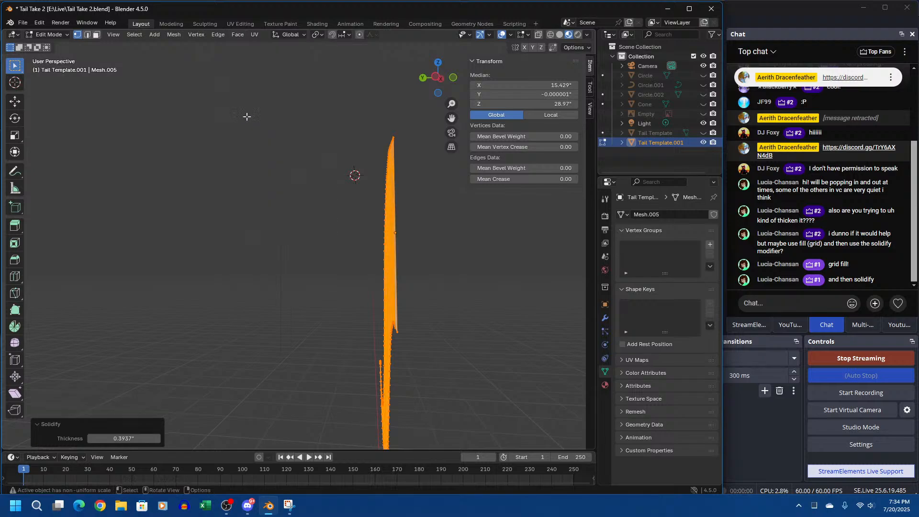
Examine the solidified tail from above, the front and edge-on for visible thickness
middle_click_drag(248, 169, 223, 172)
middle_click_drag(315, 208, 353, 314)
scroll(419, 177, "up", 2)
scroll(419, 177, "down", 4)
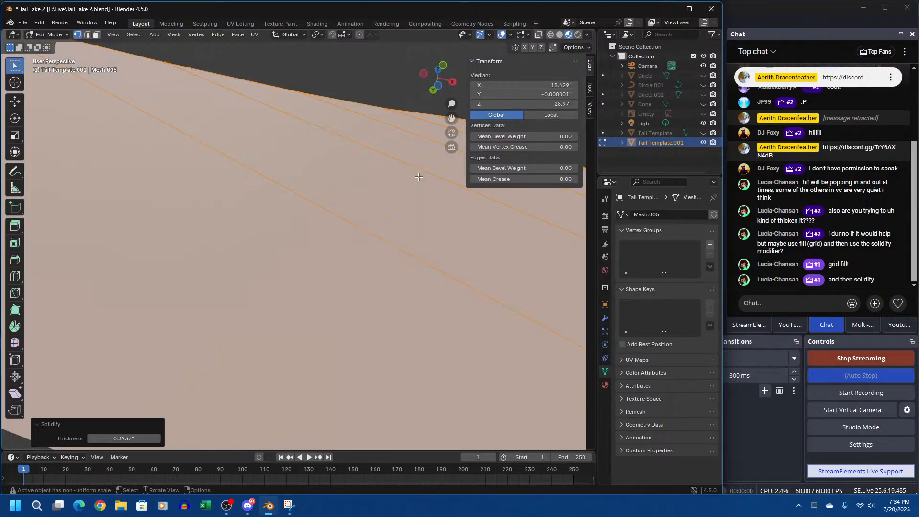
middle_click_drag(419, 177, 428, 239)
scroll(314, 225, "up", 5)
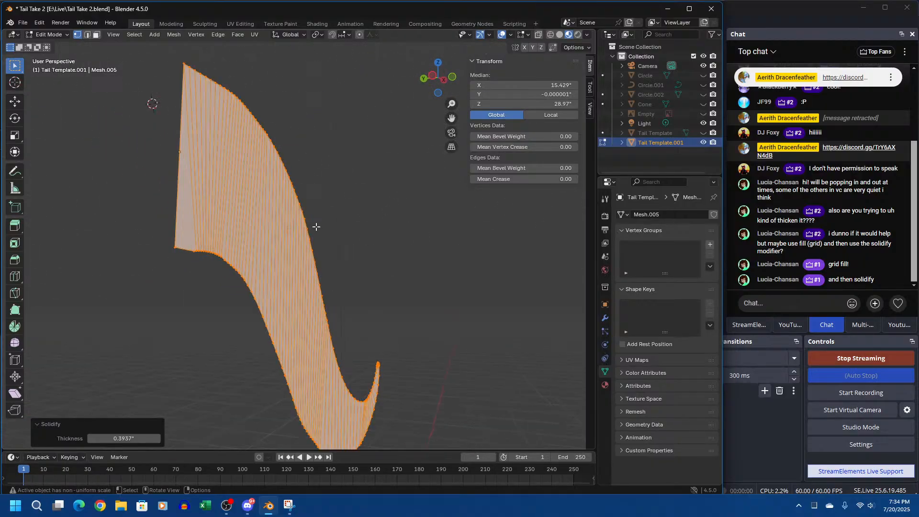
scroll(316, 227, "down", 2)
middle_click_drag(316, 227, 393, 189)
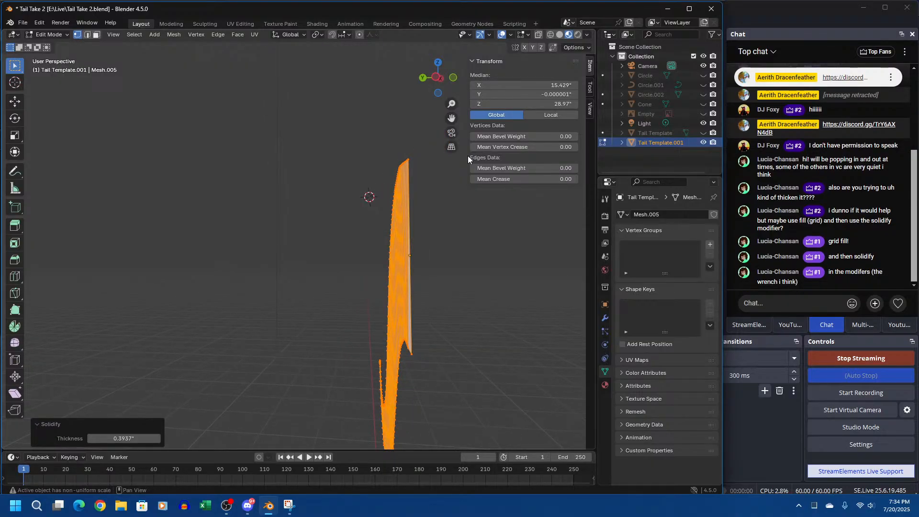
Apply Solidify Faces to the selected tail faces again and set the thickness to 1.369"
left_click(254, 37)
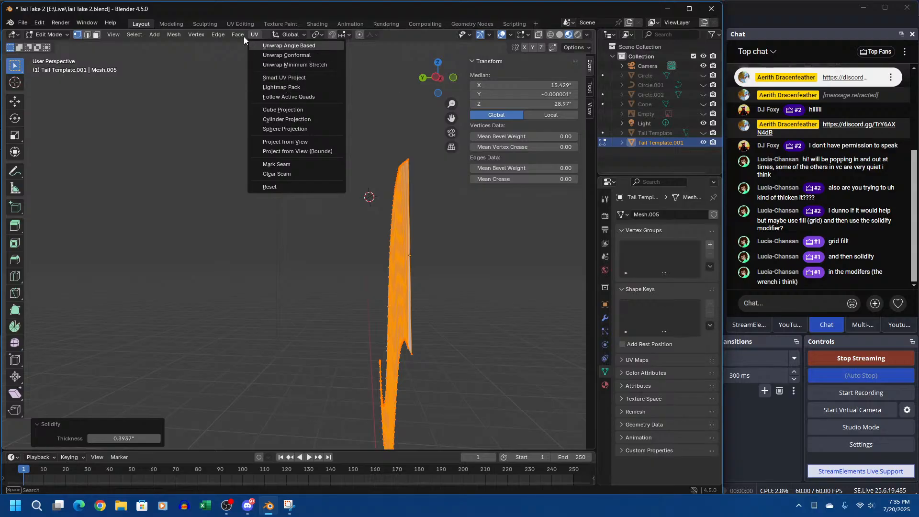
left_click(232, 32)
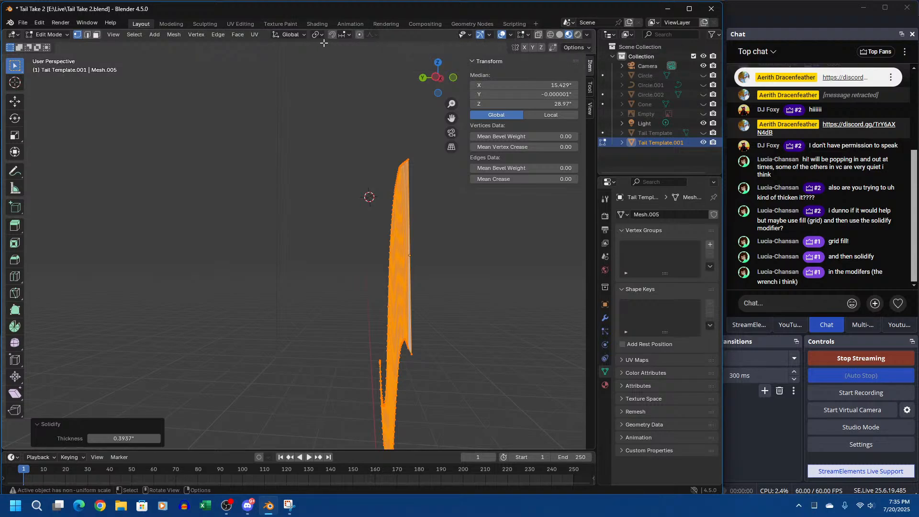
left_click(218, 35)
mouse_move(236, 36)
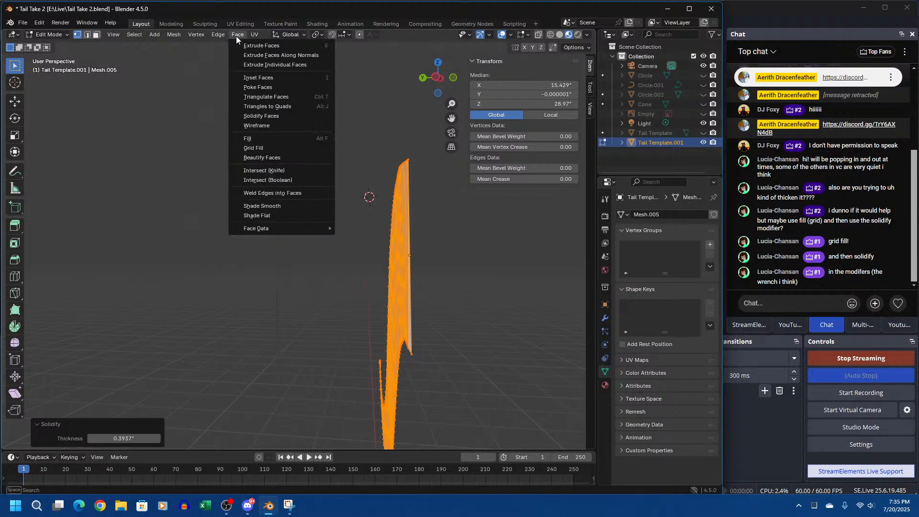
left_click(274, 116)
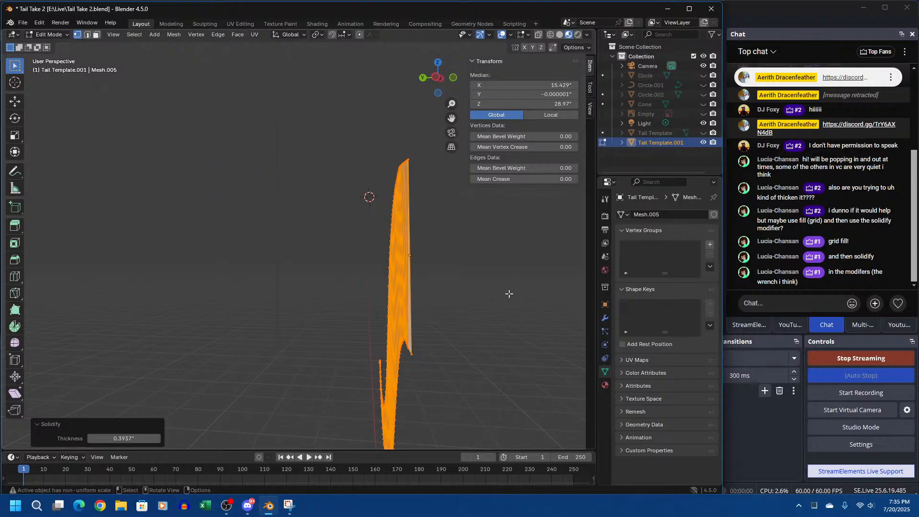
middle_click_drag(509, 294, 398, 275)
mouse_move(123, 438)
left_mouse_down()
mouse_move(144, 438)
mouse_move(108, 438)
left_mouse_up()
Examine the re-solidified tail up close and from a distance, including the front view, to check its depth
scroll(169, 344, "down", 1)
middle_click_drag(169, 343, 178, 346)
scroll(186, 350, "up", 2)
middle_click_drag(201, 306, 45, 427)
scroll(467, 235, "up", 5)
middle_click_drag(447, 257, 429, 285)
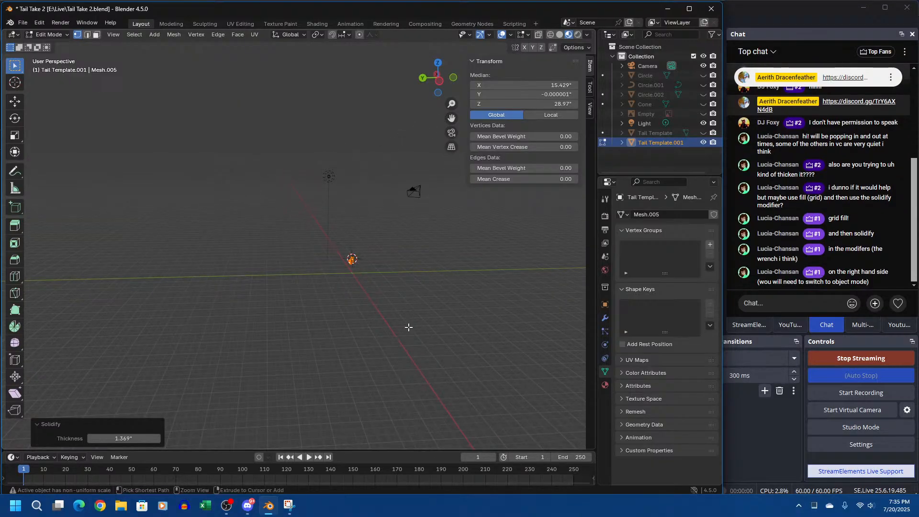
middle_click_drag(408, 326, 371, 280)
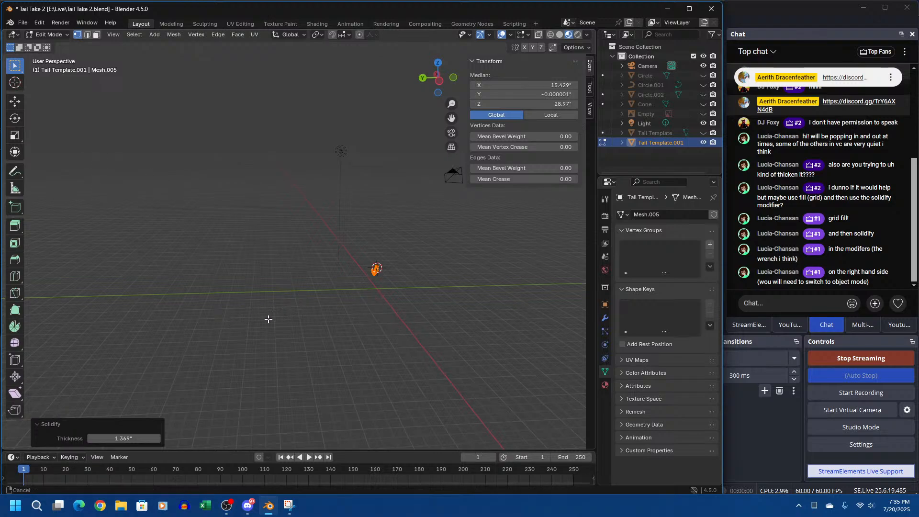
scroll(289, 304, "down", 1)
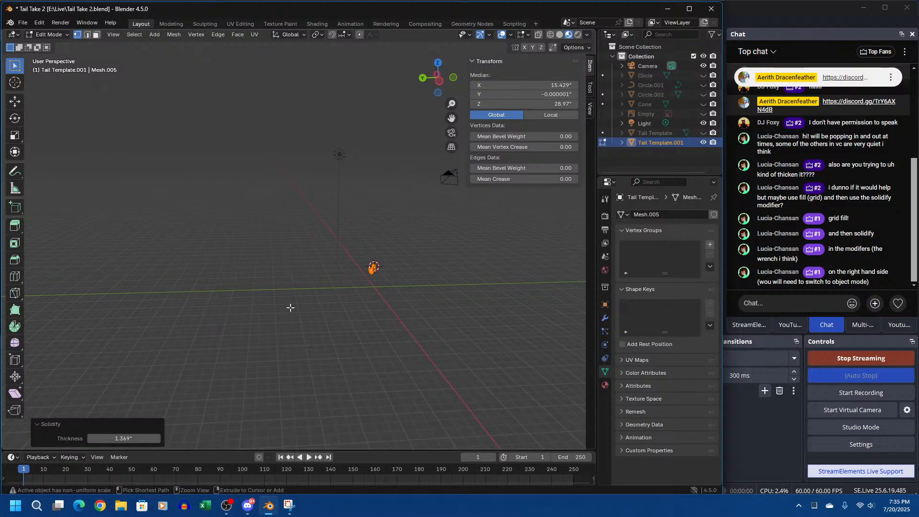
scroll(290, 308, "down", 15)
scroll(290, 308, "up", 10)
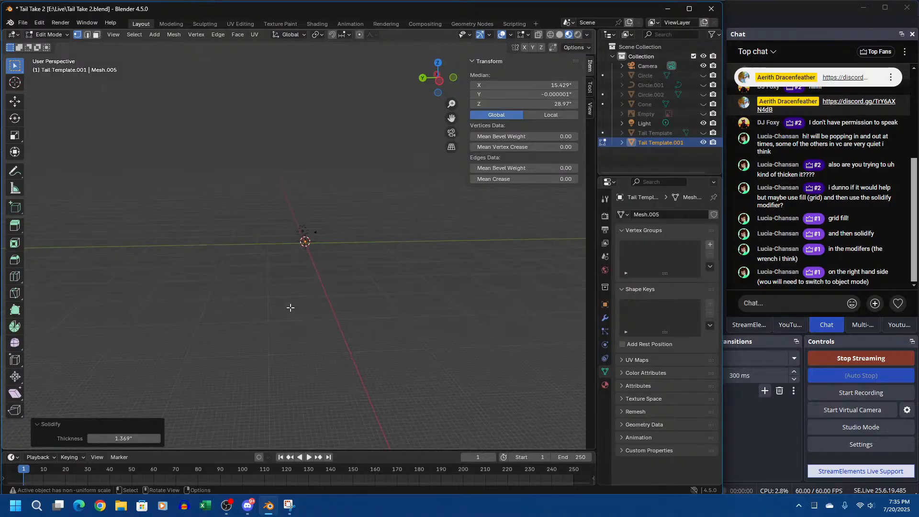
middle_click_drag(241, 307, 270, 225, "shift")
key("KP_1")
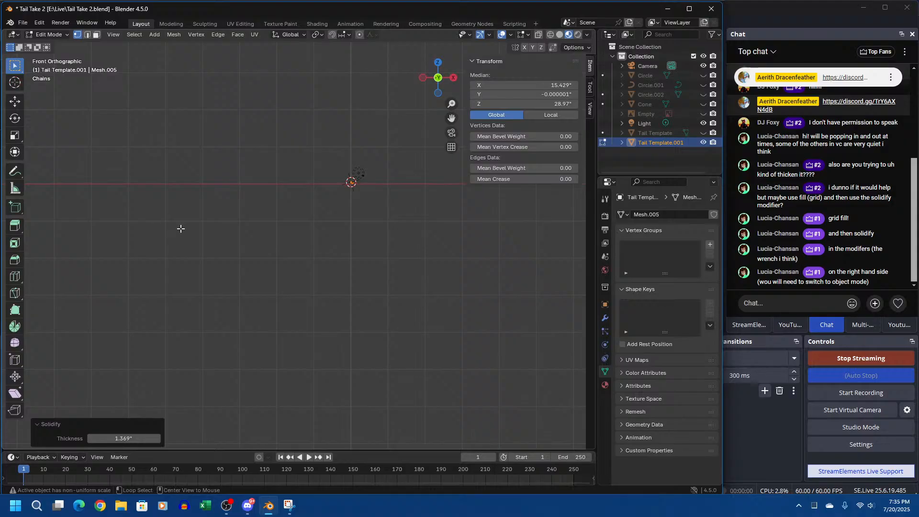
scroll(358, 179, "up", 1)
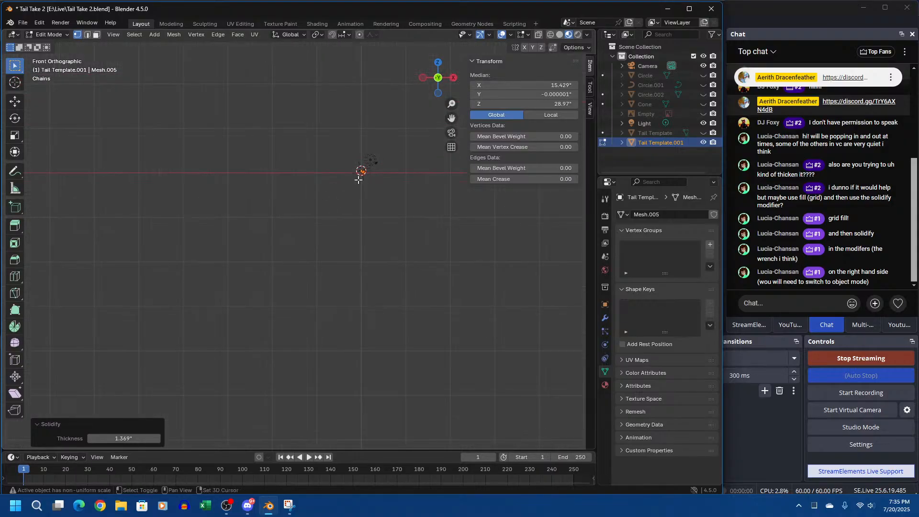
middle_click_drag(358, 180, 162, 246)
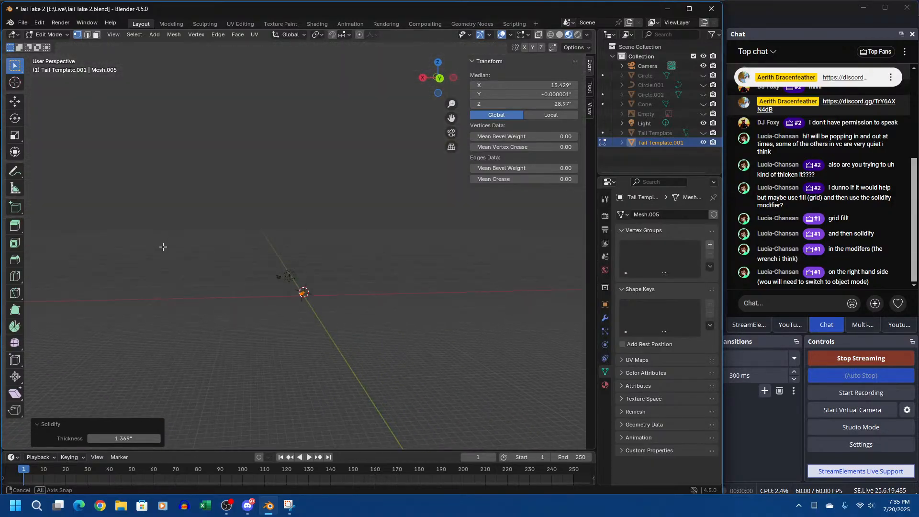
middle_click_drag(246, 314, 204, 204)
mouse_move(278, 301)
middle_mouse_down()
mouse_move(292, 320)
mouse_move(286, 256)
mouse_move(290, 306)
middle_mouse_up()
scroll(289, 298, "down", 10)
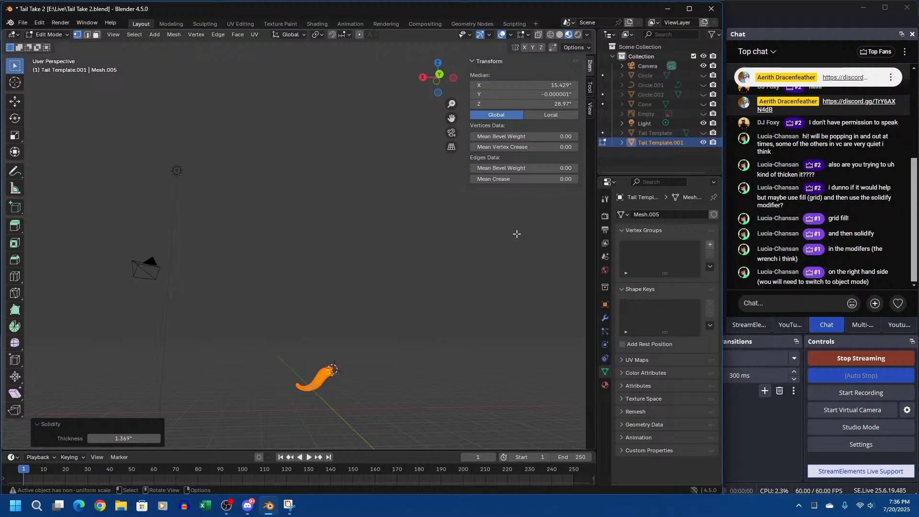
Switch the tail template copy from Edit Mode to Object Mode
left_click(46, 35)
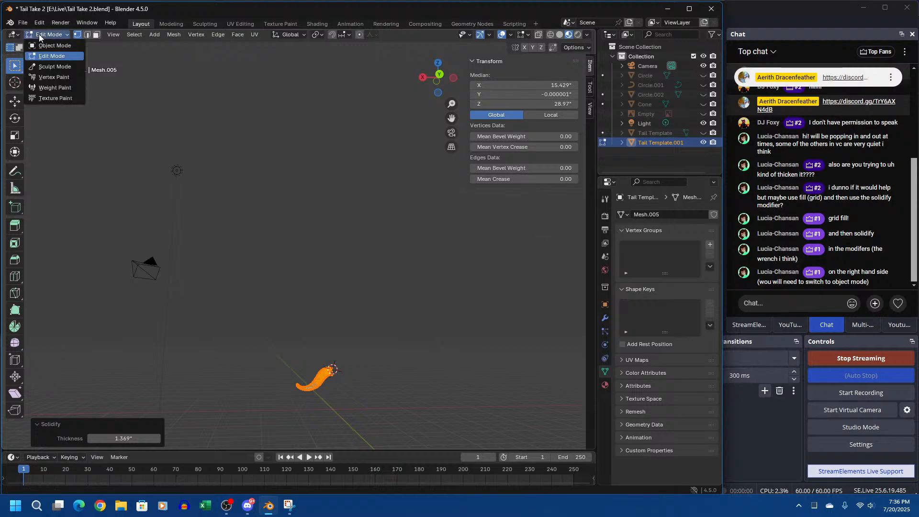
left_click(44, 45)
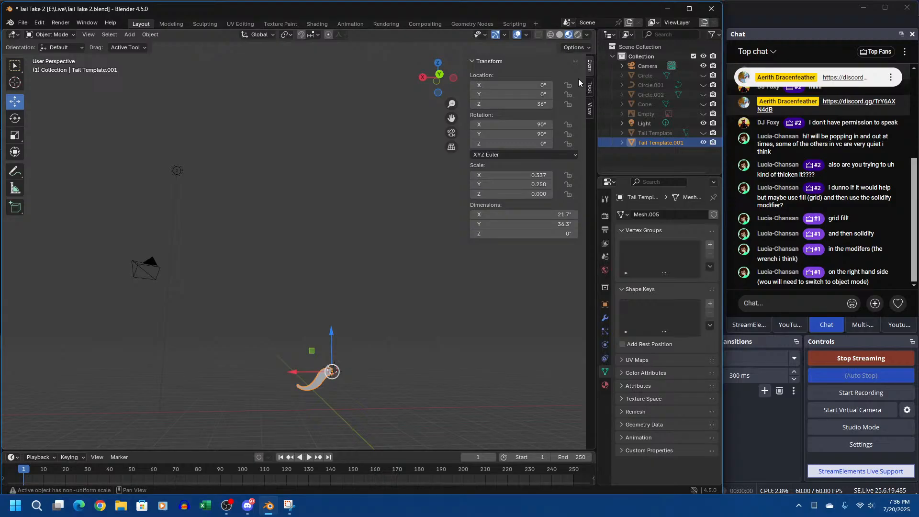
left_click(150, 35)
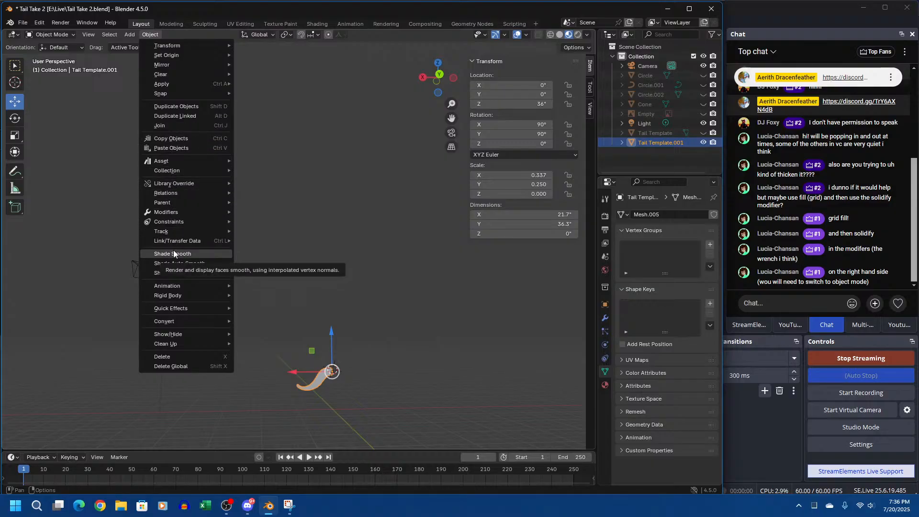
left_click(208, 38)
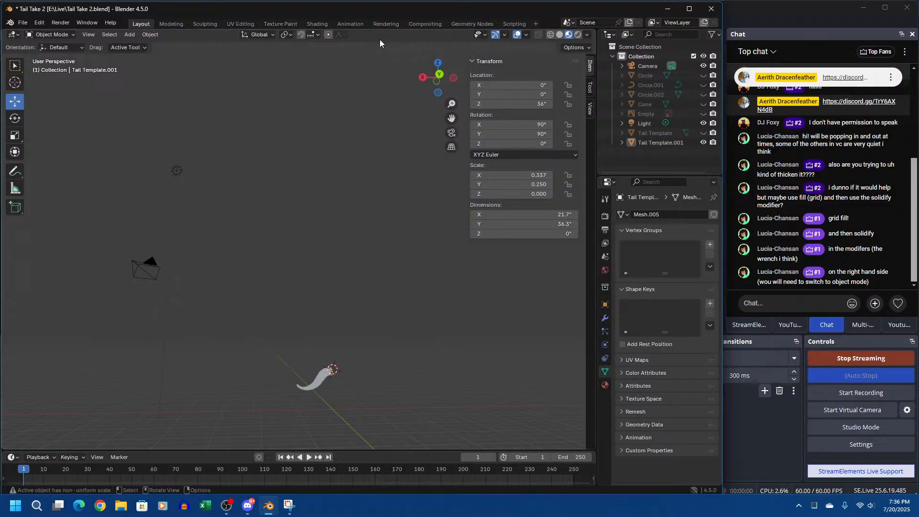
Look through the viewport shading, gizmo, visibility and overlay options for a way to add modifiers
left_click(587, 35)
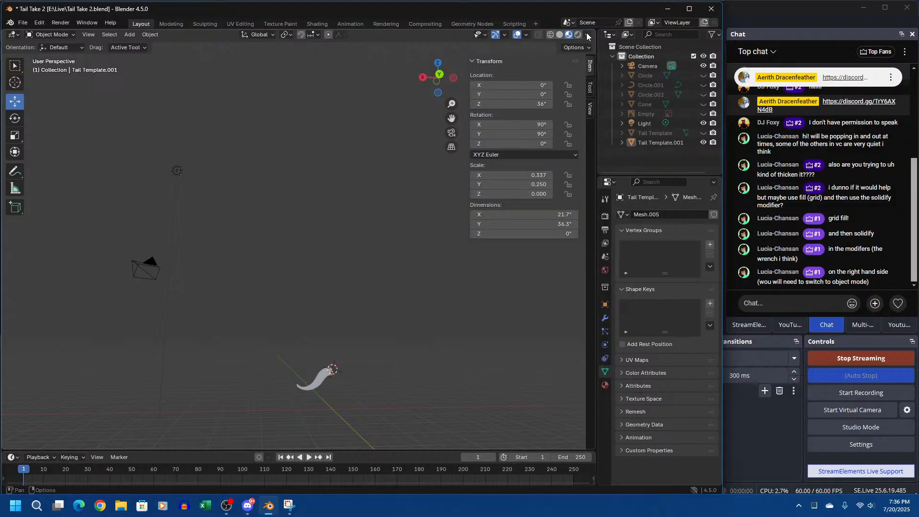
left_click(588, 36)
left_click(505, 35)
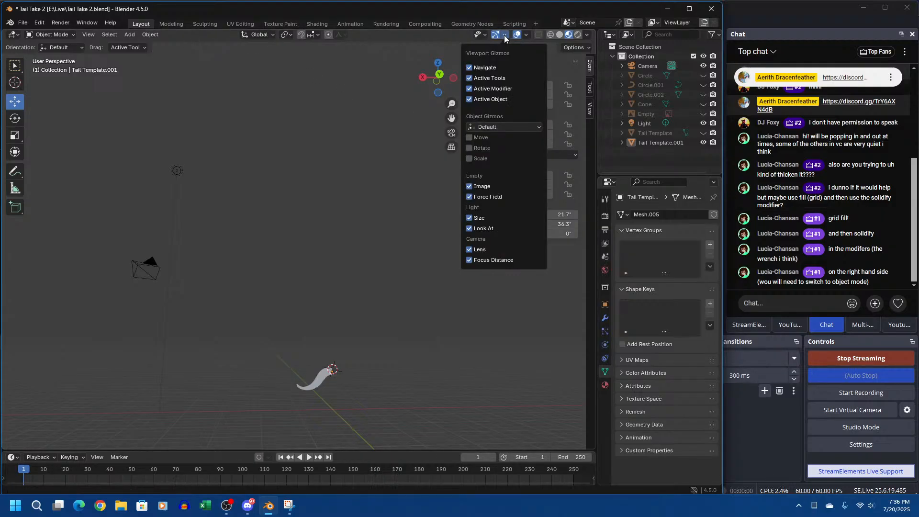
left_click(502, 35)
left_click(488, 35)
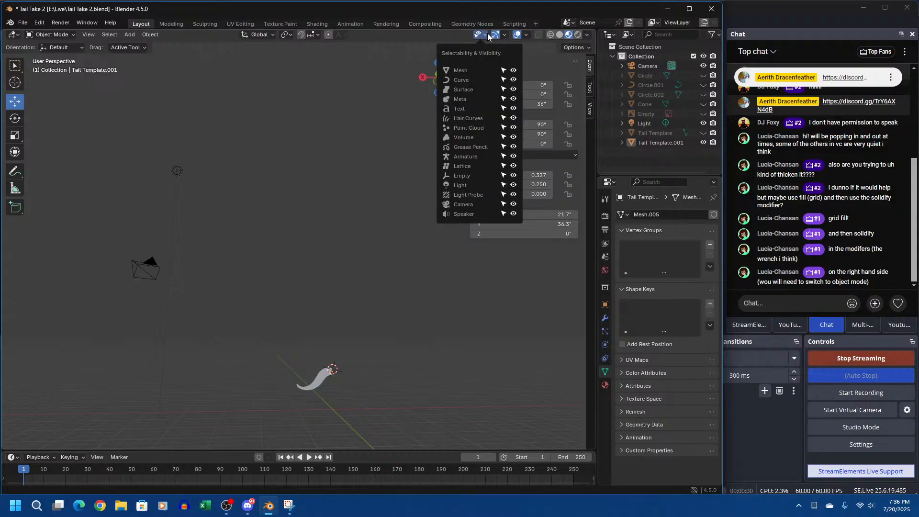
left_click(527, 35)
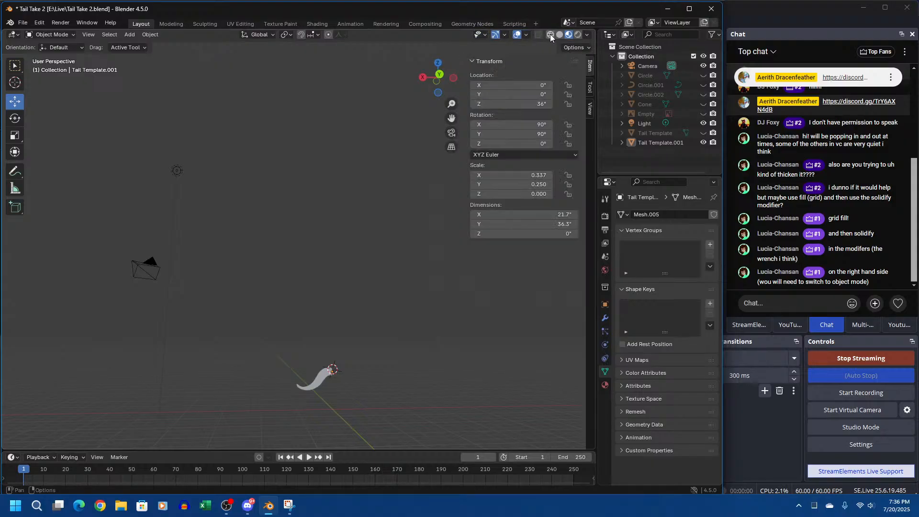
left_click(538, 34)
Add a Solidify modifier from the Generate category to the tail template copy
left_click(149, 34)
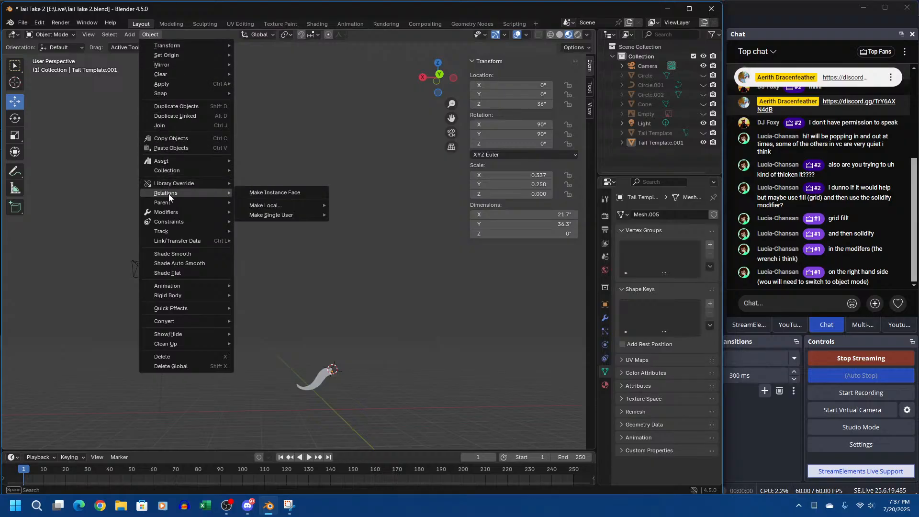
mouse_move(171, 214)
mouse_move(286, 216)
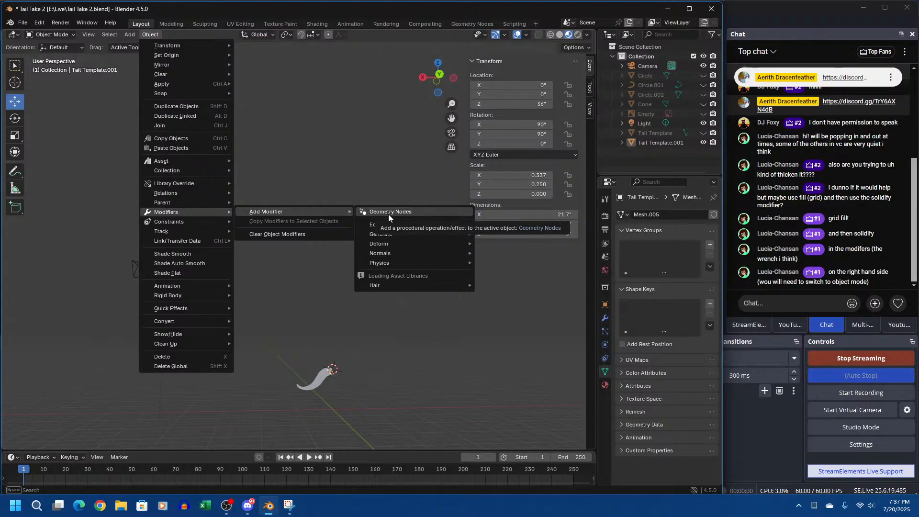
mouse_move(389, 233)
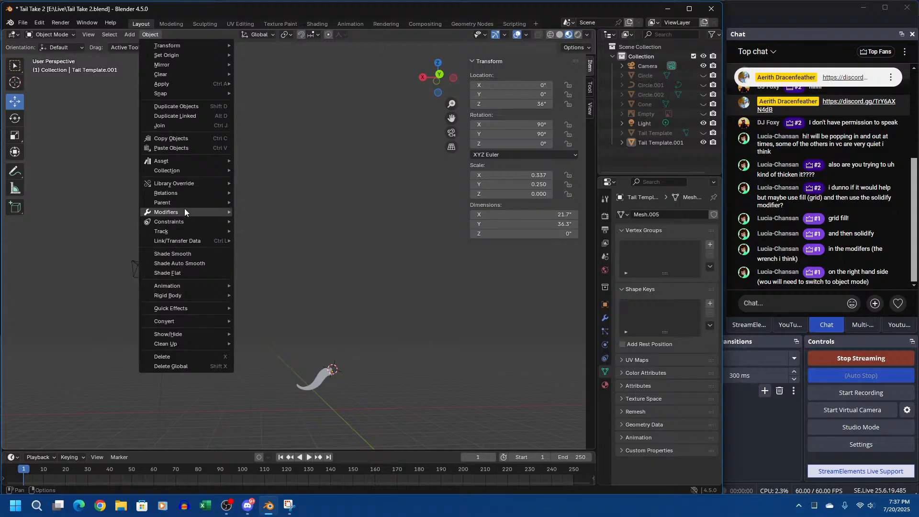
mouse_move(261, 207)
mouse_move(436, 248)
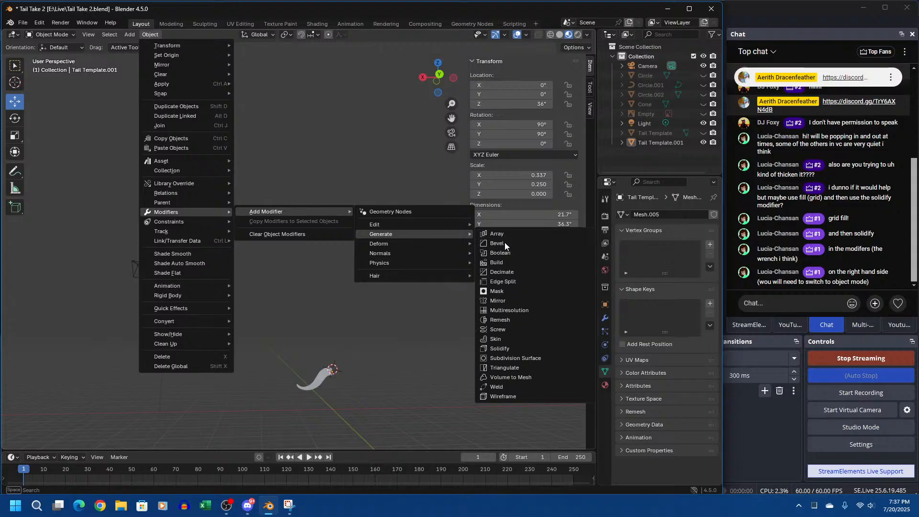
left_click(509, 348)
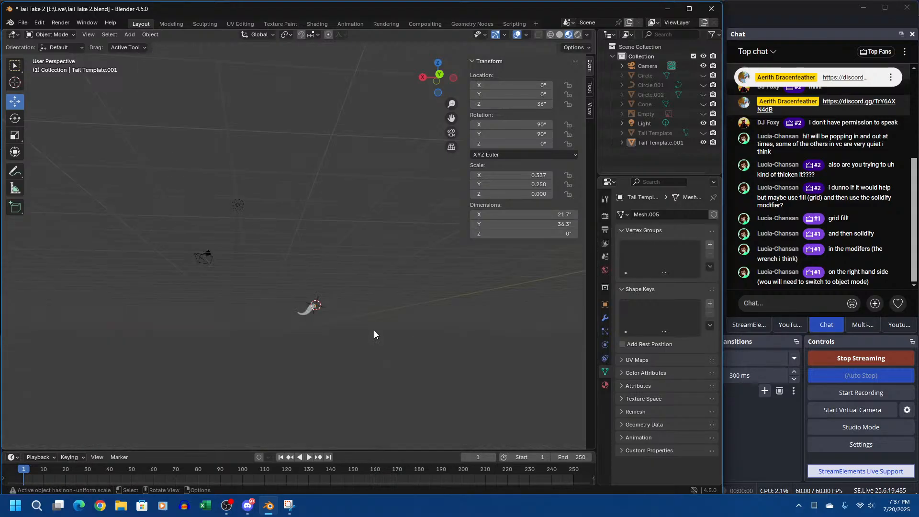
Examine the tail up close and from several angles to check the Solidify modifier's effect
middle_click_drag(374, 334, 282, 308, "shift")
middle_click_drag(363, 371, 317, 326, "shift")
middle_click_drag(434, 275, 547, 283, "shift")
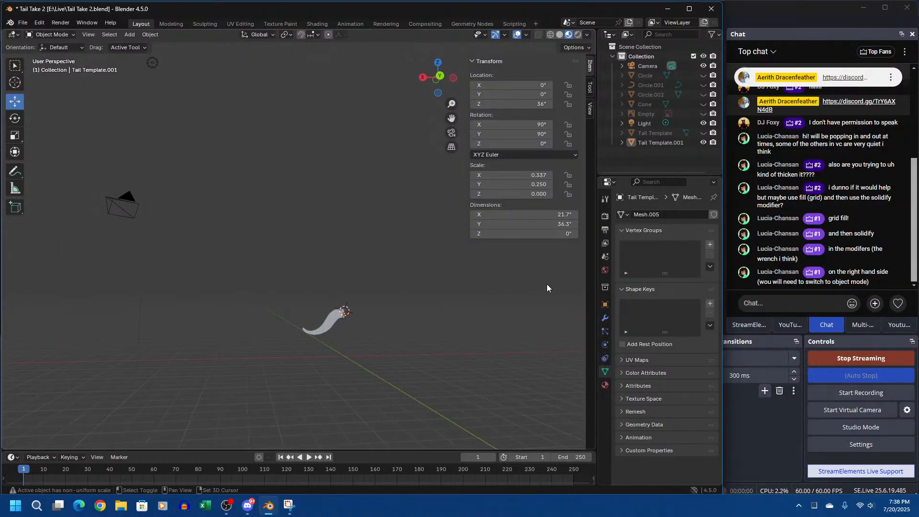
scroll(438, 291, "up", 5)
scroll(439, 291, "down", 5)
scroll(430, 289, "up", 6)
middle_click_drag(430, 290, 403, 253, "shift")
scroll(404, 254, "down", 5)
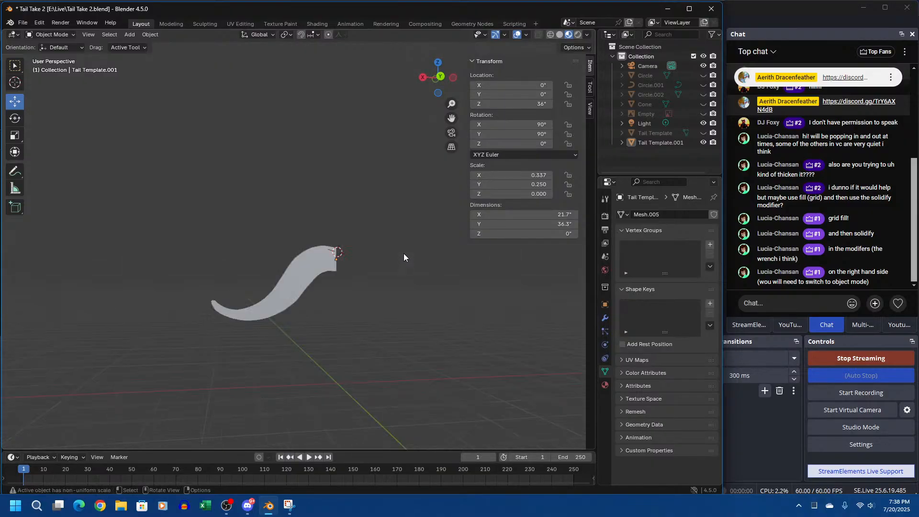
Select the tail template copy and switch it from Object Mode to Edit Mode
left_click(298, 267)
middle_click_drag(294, 231, 295, 232)
left_click(48, 33)
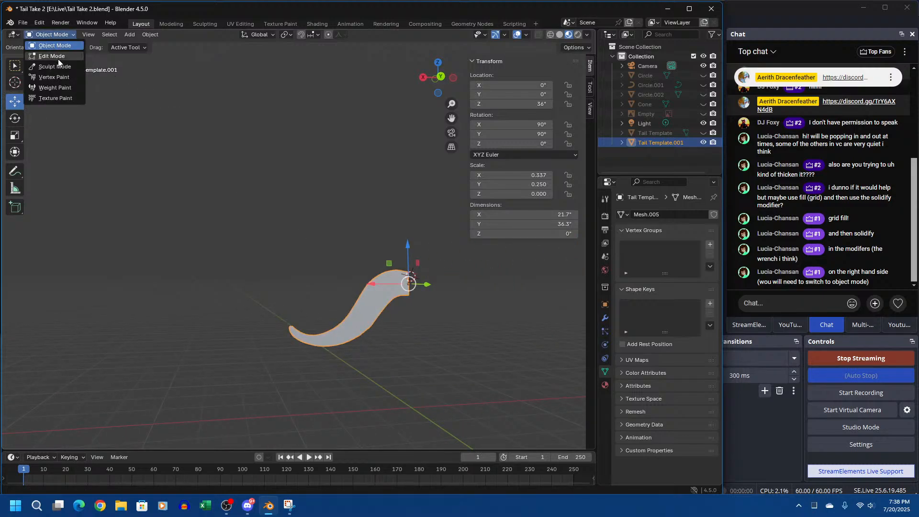
left_click(57, 55)
mouse_move(456, 265)
middle_mouse_down()
mouse_move(440, 267)
mouse_move(451, 263)
middle_mouse_up()
scroll(451, 262, "down", 10)
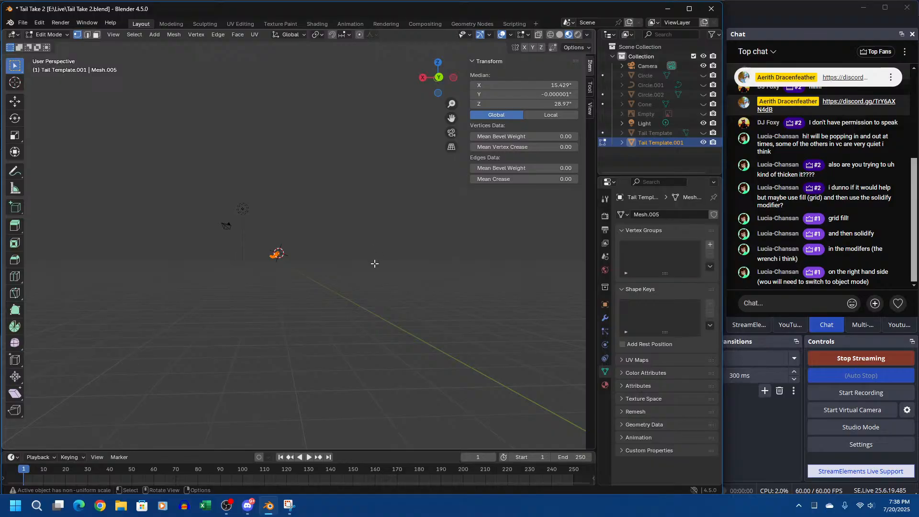
Look through the mesh edit overlays, viewport shading and viewport overlay options for the tail mesh
middle_click_drag(375, 220, 414, 238)
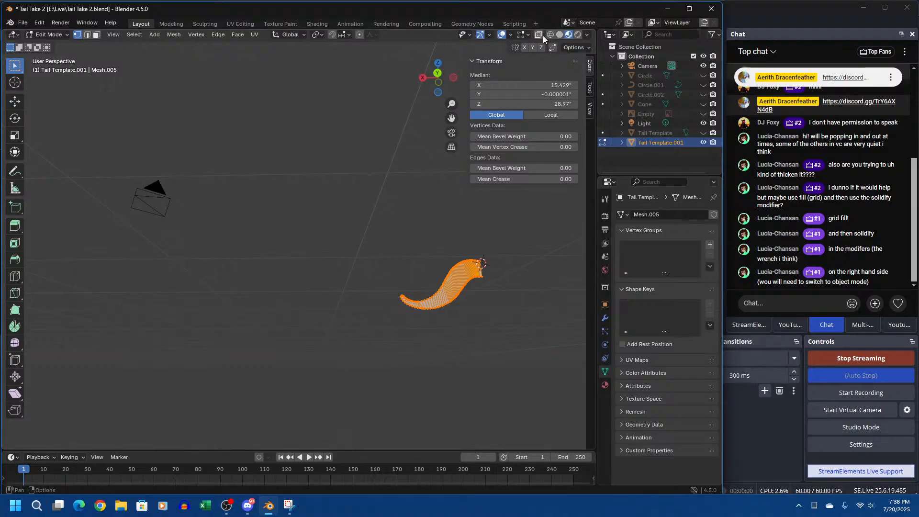
left_click(469, 33)
mouse_move(527, 34)
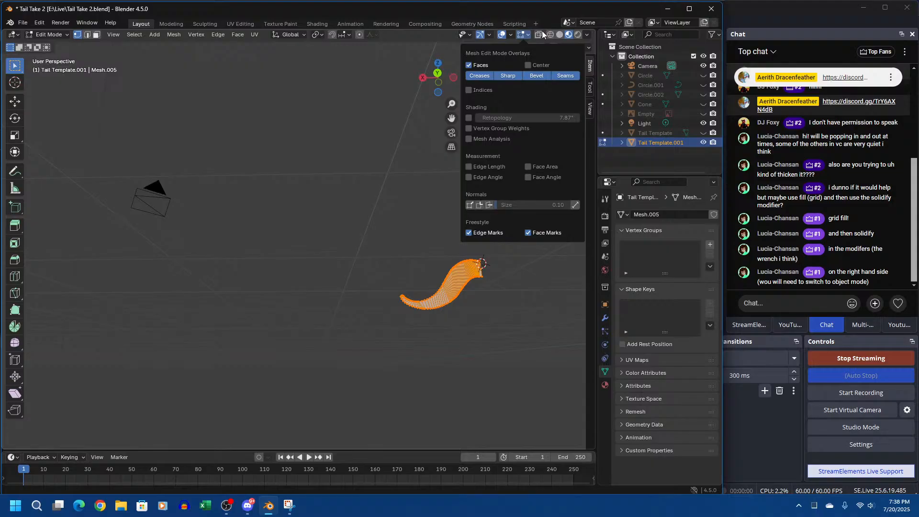
left_click(576, 34)
left_click(570, 35)
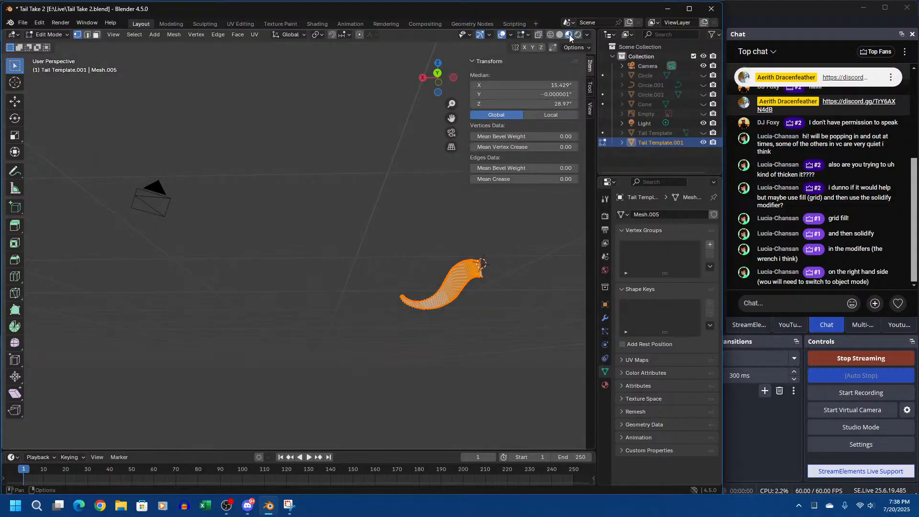
left_click(529, 35)
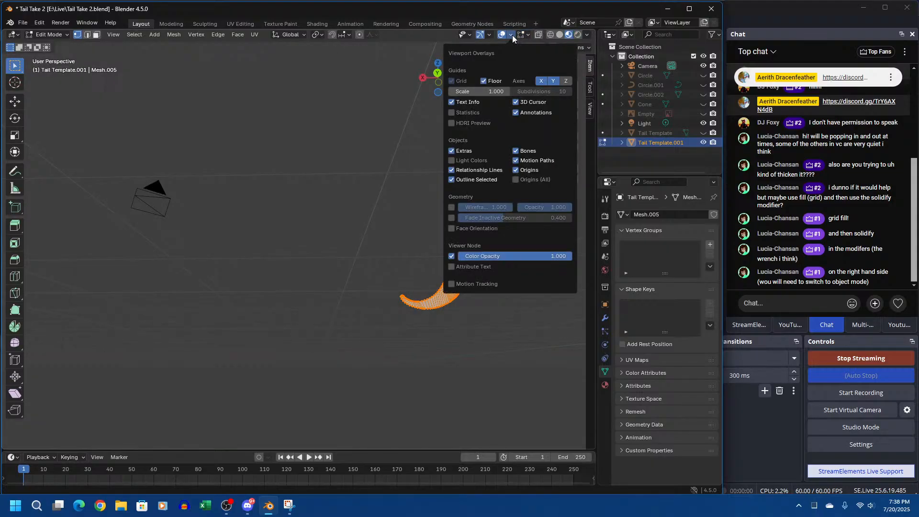
left_click(513, 36)
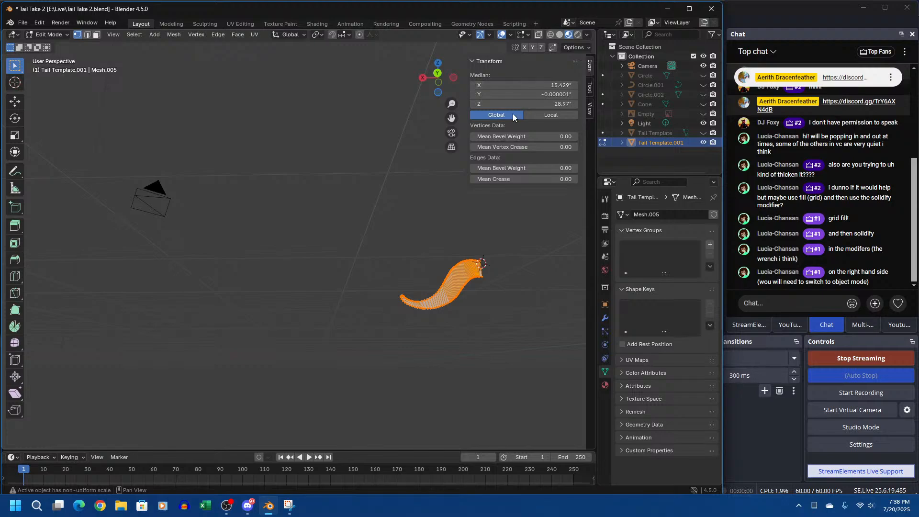
Examine the selected tail mesh up close in the front orthographic view
left_click(438, 81)
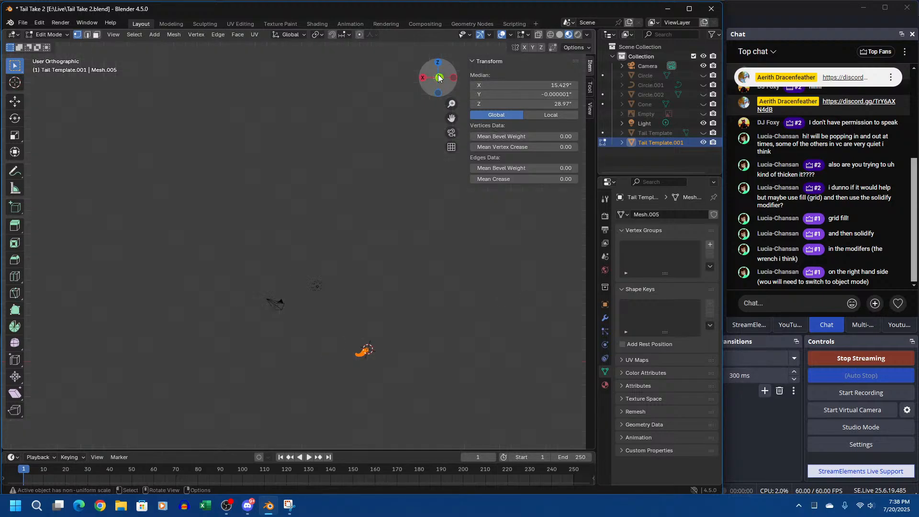
scroll(309, 321, "up", 5)
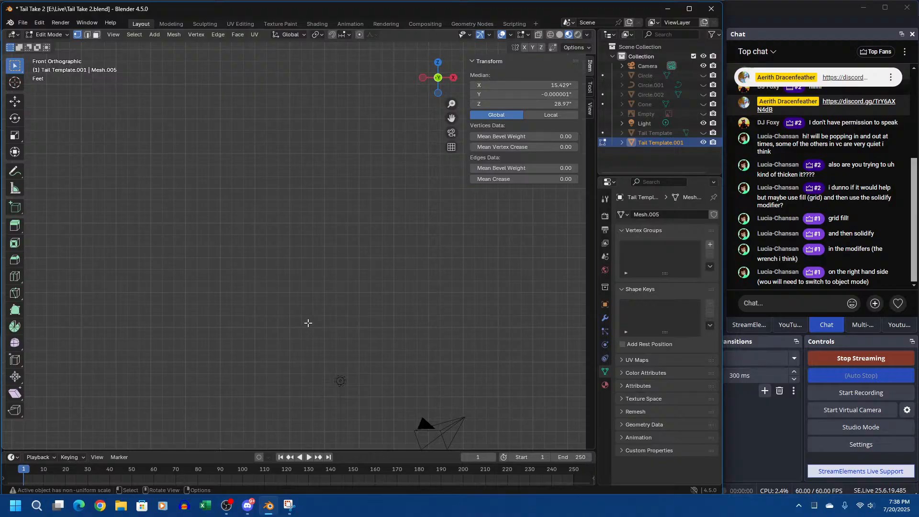
middle_click_drag(307, 323, 382, 187, "shift")
middle_click_drag(316, 285, 392, 143, "shift")
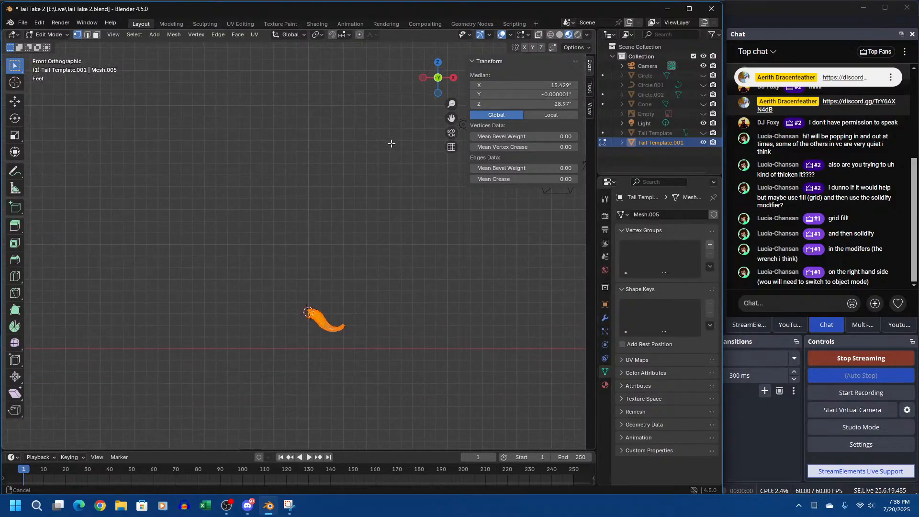
scroll(338, 332, "up", 3)
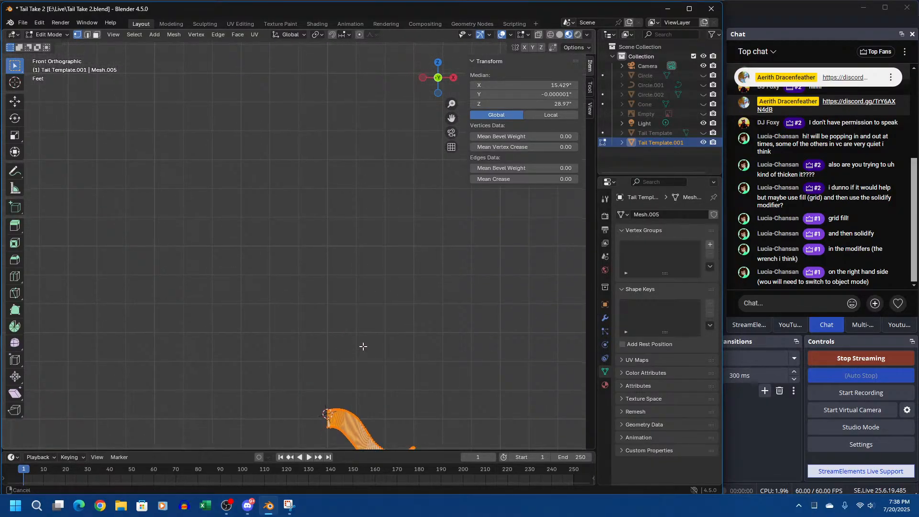
middle_click_drag(363, 347, 346, 218, "shift")
scroll(379, 348, "up", 4)
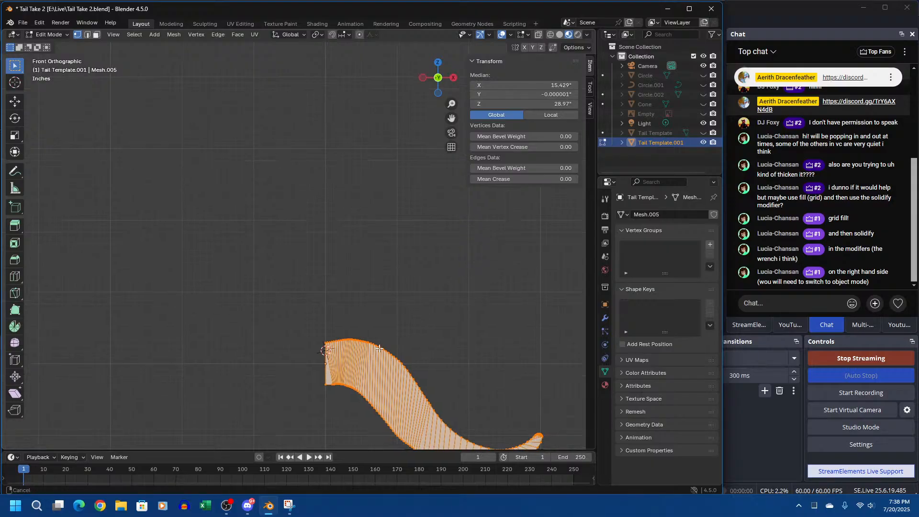
scroll(379, 348, "down", 3)
middle_click_drag(338, 349, 327, 317)
Check the tail mesh through the camera and perspective views, including edge-on, to judge its depth
left_click(452, 133)
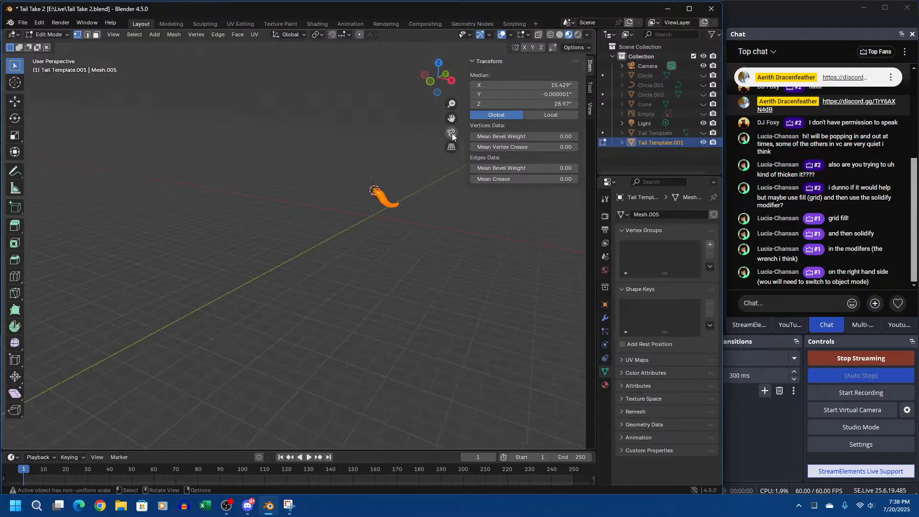
left_click(452, 133)
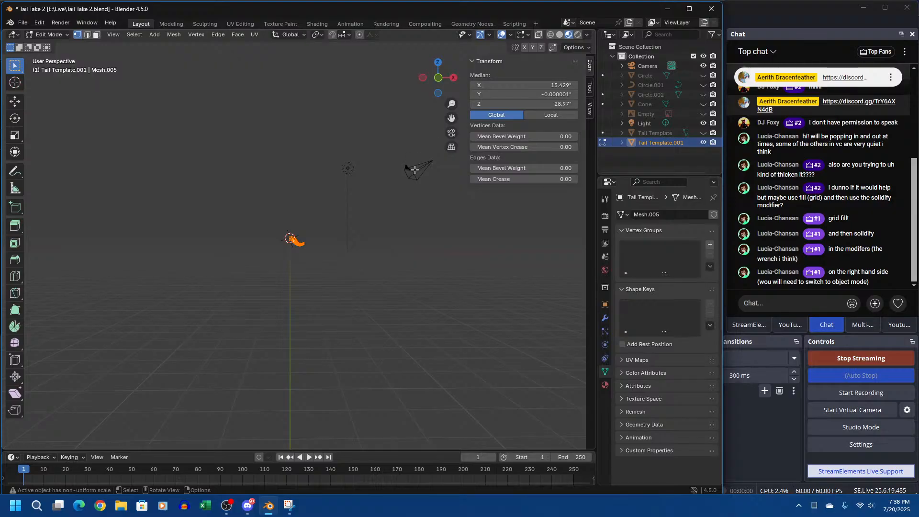
left_click(451, 147)
left_click(452, 147)
scroll(346, 221, "up", 5)
middle_click_drag(279, 238, 229, 198)
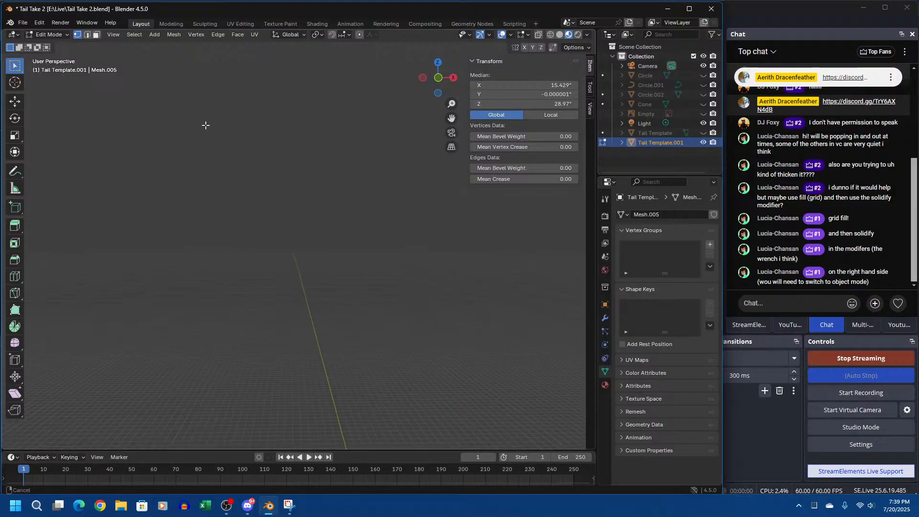
middle_click_drag(338, 310, 471, 272)
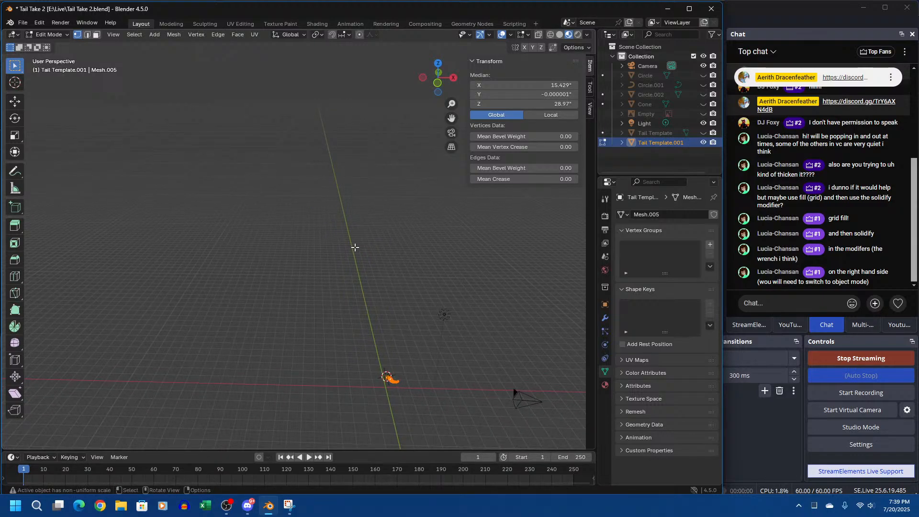
scroll(355, 246, "down", 5)
middle_click_drag(361, 246, 243, 431, "shift")
middle_click_drag(283, 392, 360, 225)
scroll(342, 215, "up", 3)
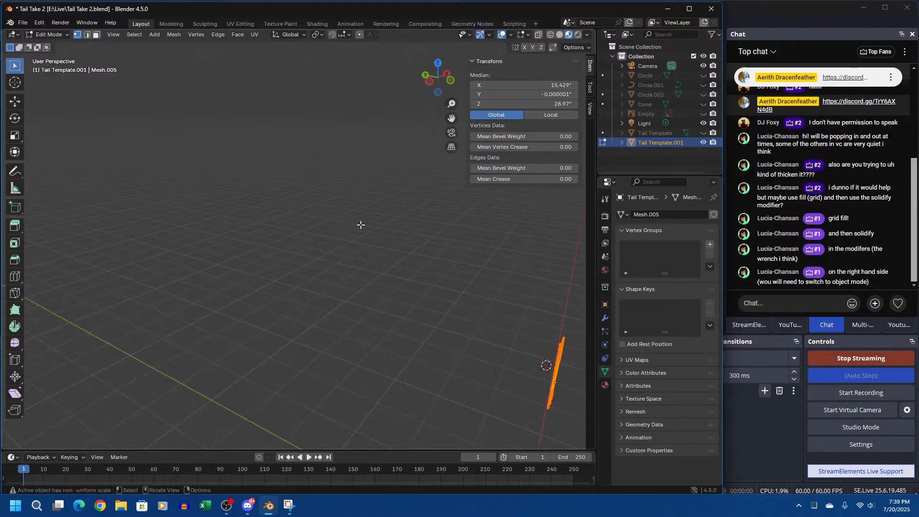
Frame the selected tail mesh and extrude its faces about 13.34" along the normal Z direction
key("KP_Decimal")
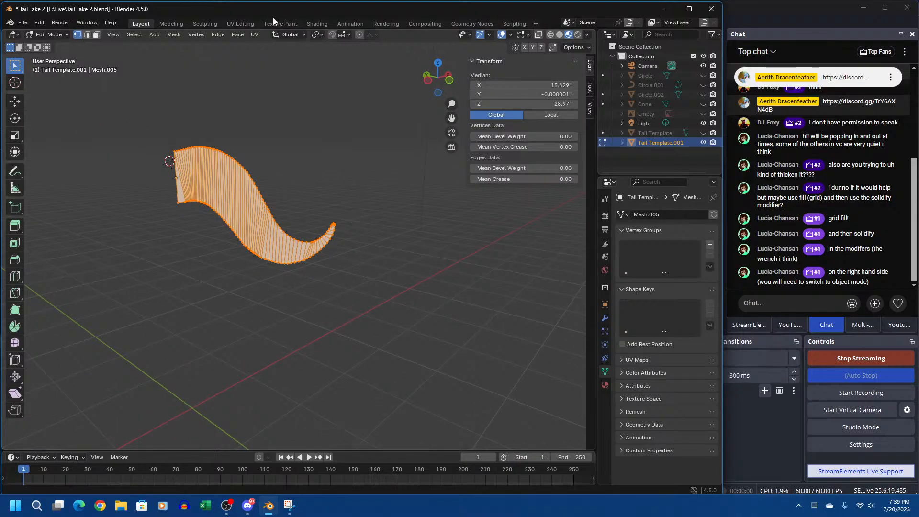
left_click(237, 35)
left_click(262, 46)
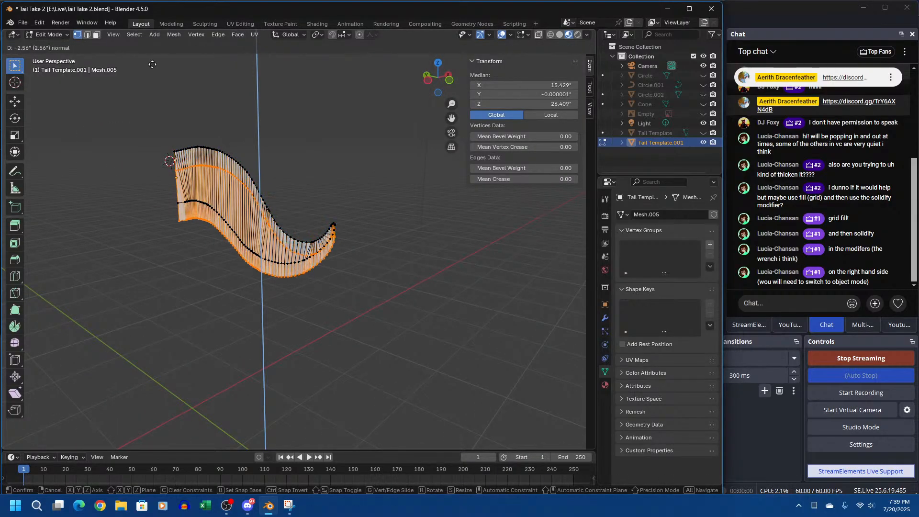
key("Caps_Lock")
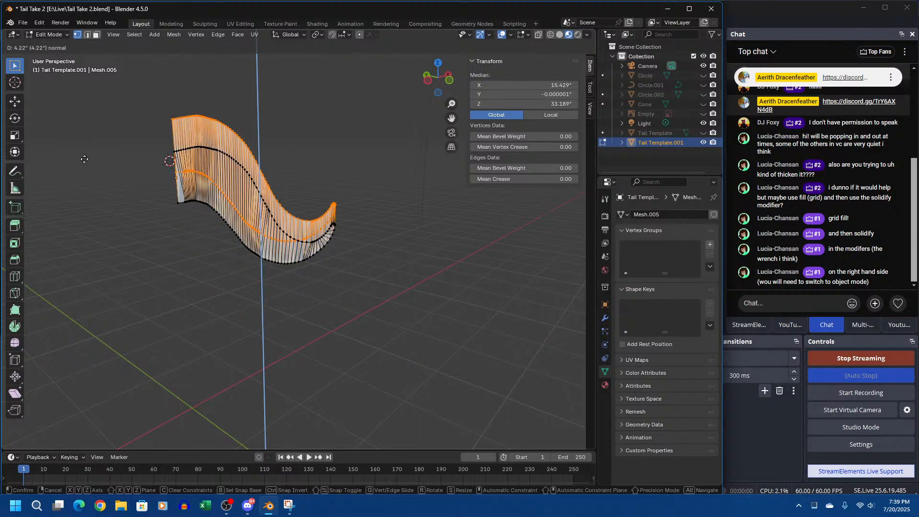
left_click(232, 99)
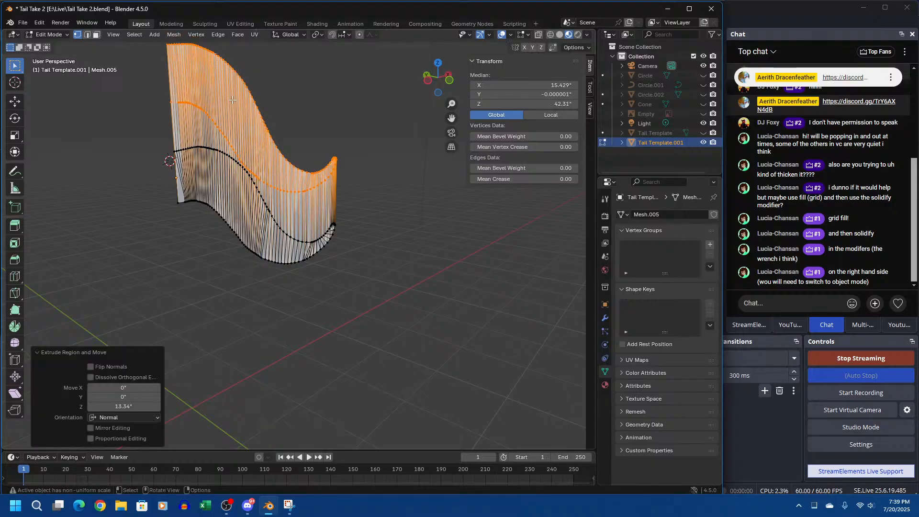
Set the tail extrusion's Y movement to 5.875" and its Z movement to 0"
left_click(120, 397)
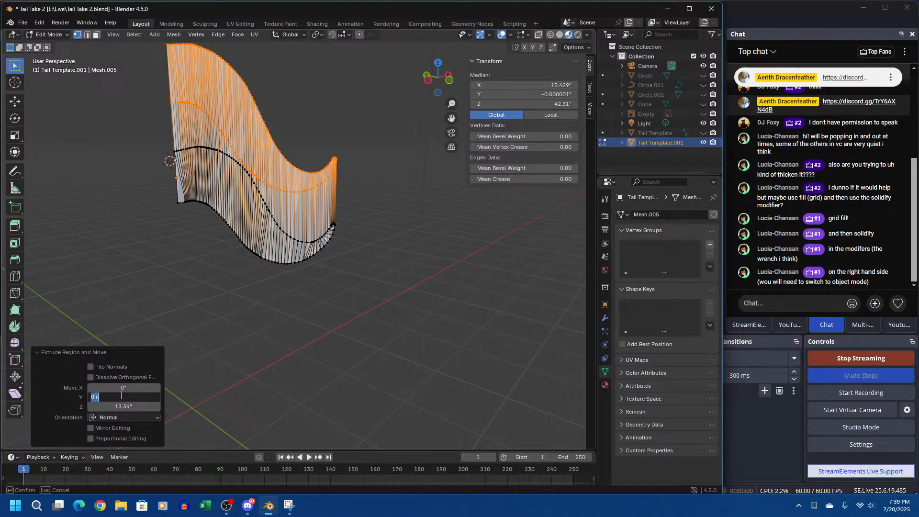
type("5.875")
key("Return")
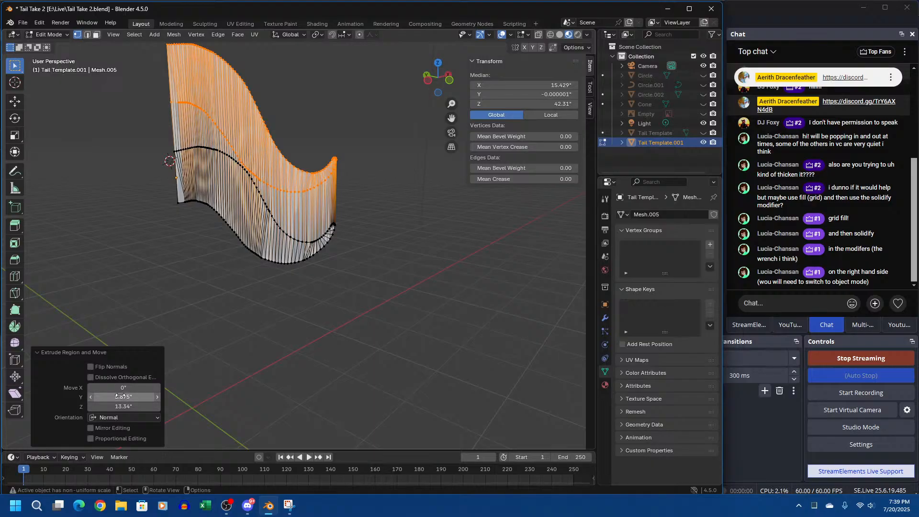
left_click(128, 406)
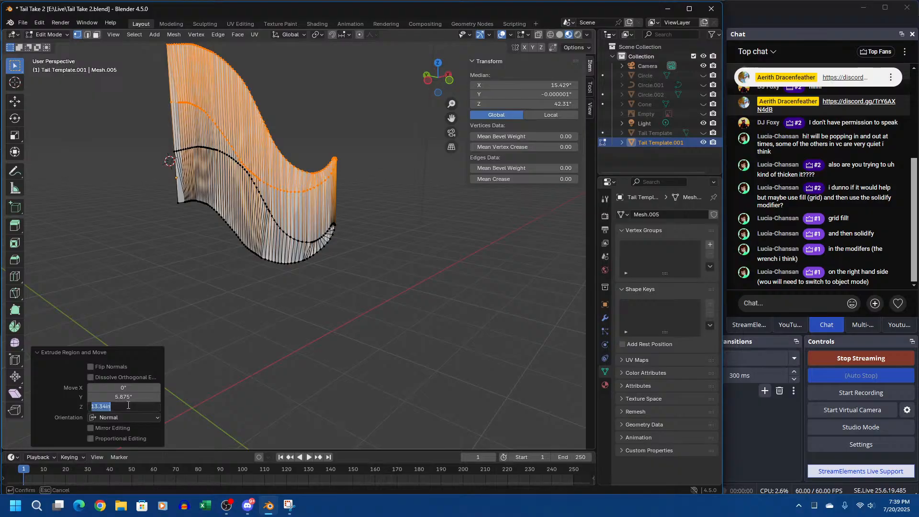
type("0")
key("Return")
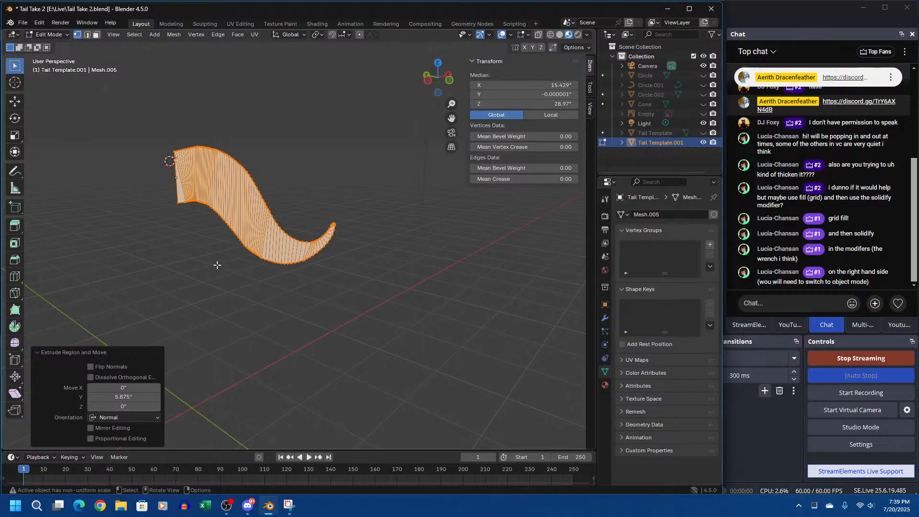
Deselect the tail mesh to inspect the adjusted extrusion, and undo the last change
mouse_move(217, 263)
middle_mouse_down()
mouse_move(236, 267)
mouse_move(223, 267)
middle_mouse_up()
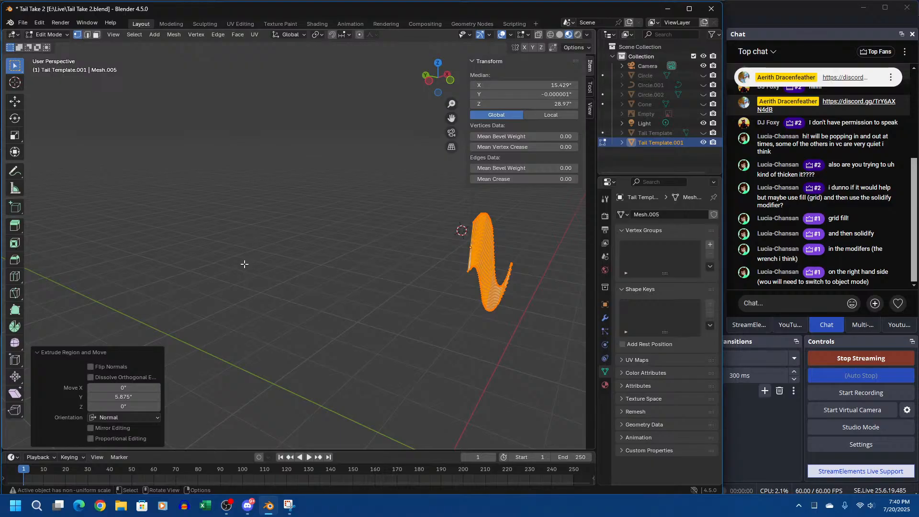
left_click(212, 309)
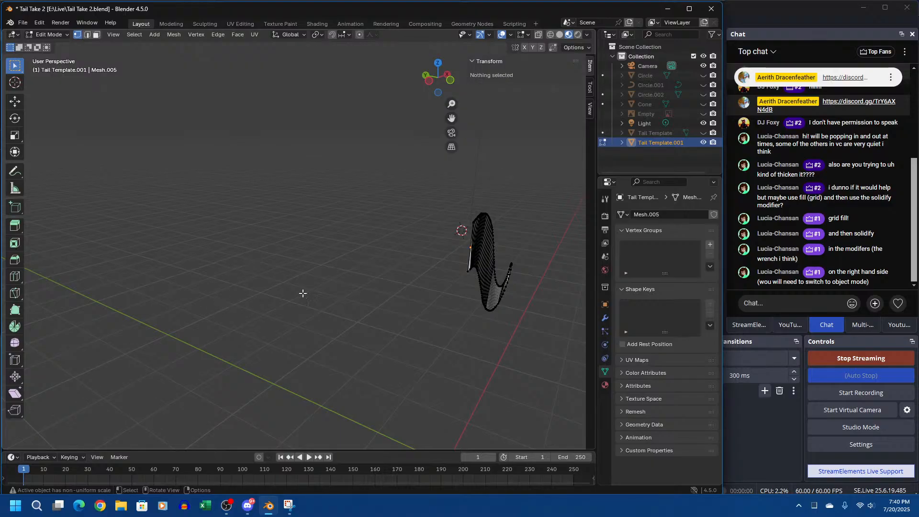
scroll(401, 294, "up", 3)
key("ctrl+z")
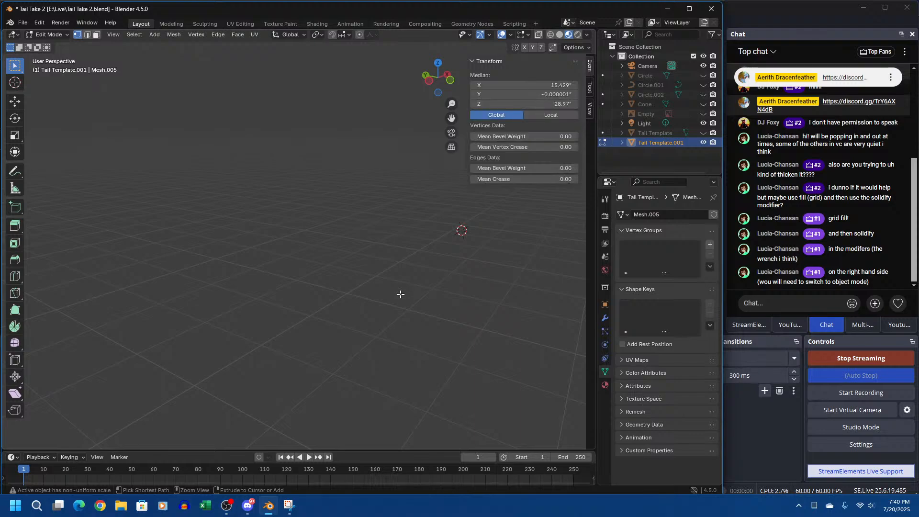
Delete the grid-filled Tail Template.001 copy and unhide the original Tail Template outline
scroll(401, 294, "down", 3)
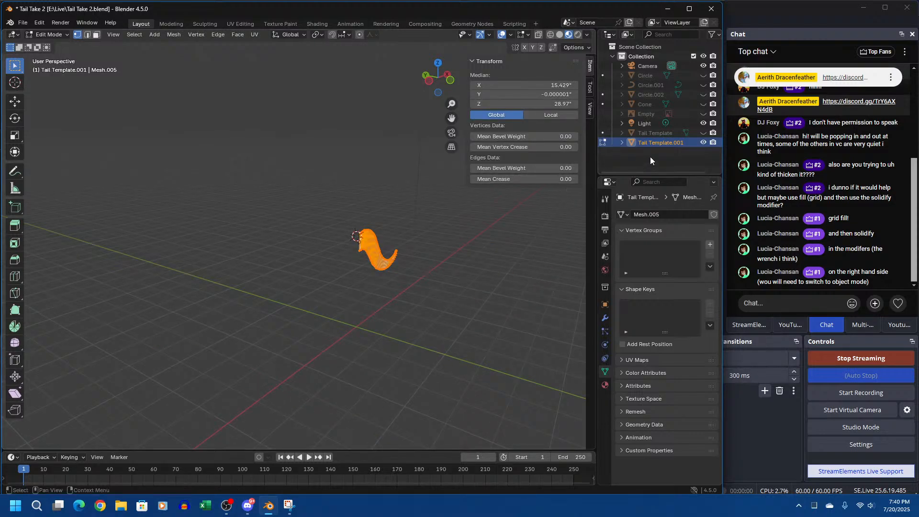
right_click(648, 142)
left_click(633, 164)
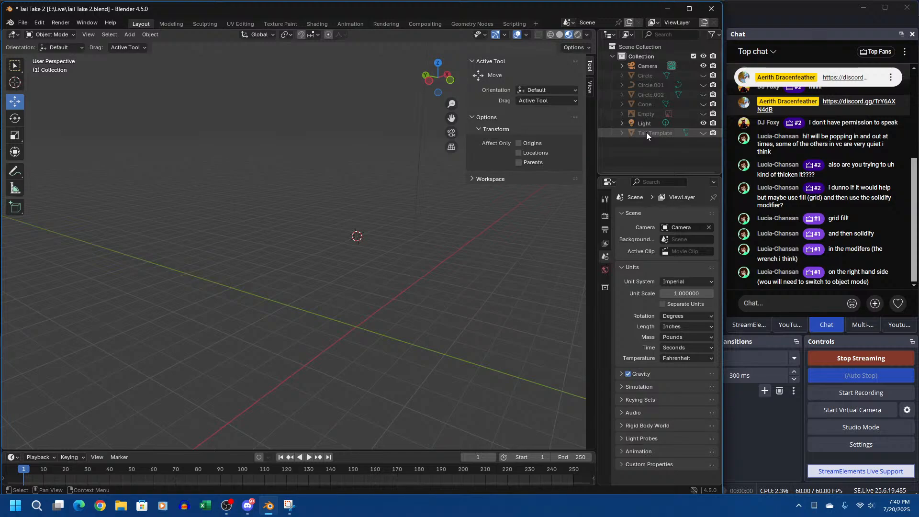
left_click(703, 133)
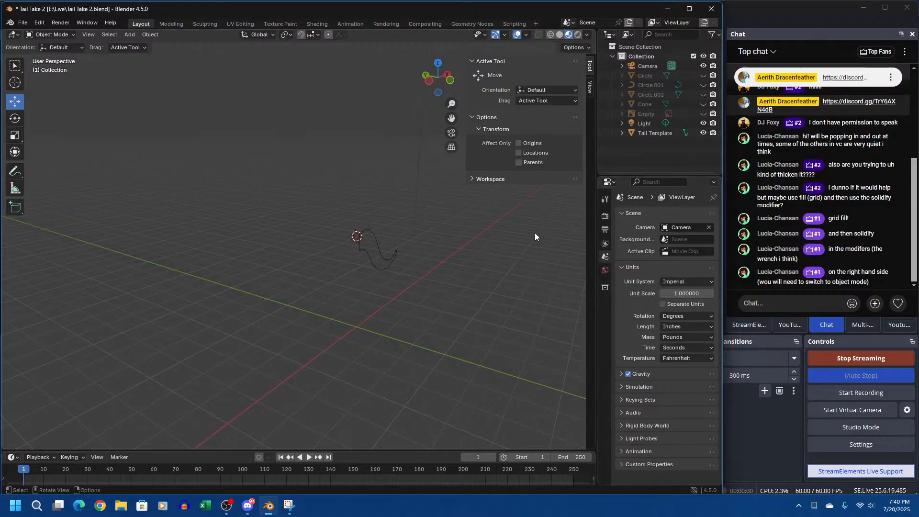
Save the Tail Take 2 Blender file
mouse_move(535, 233)
middle_mouse_down()
mouse_move(504, 230)
mouse_move(536, 226)
mouse_move(520, 233)
middle_mouse_up()
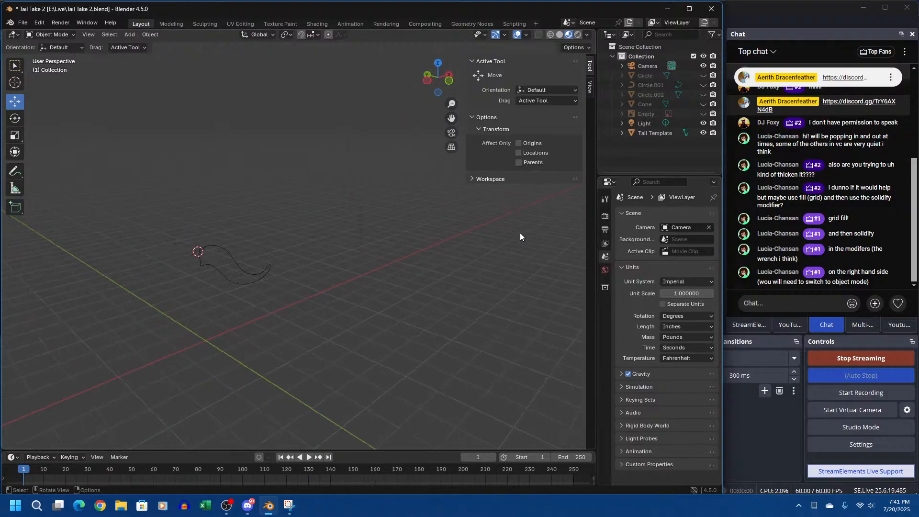
left_click(23, 23)
left_click(29, 86)
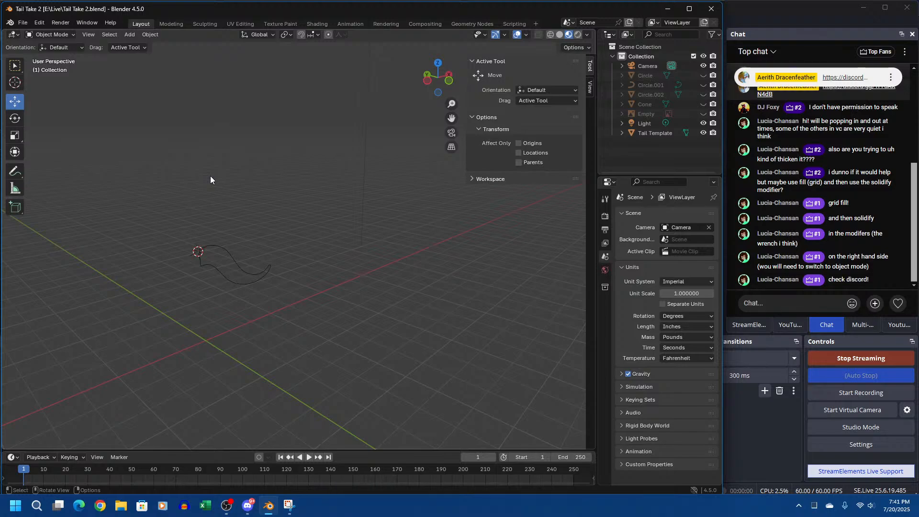
Switch to Discord, view the modifier location screenshot posted in the no-mic channel, and return to Blender
key("alt+Tab")
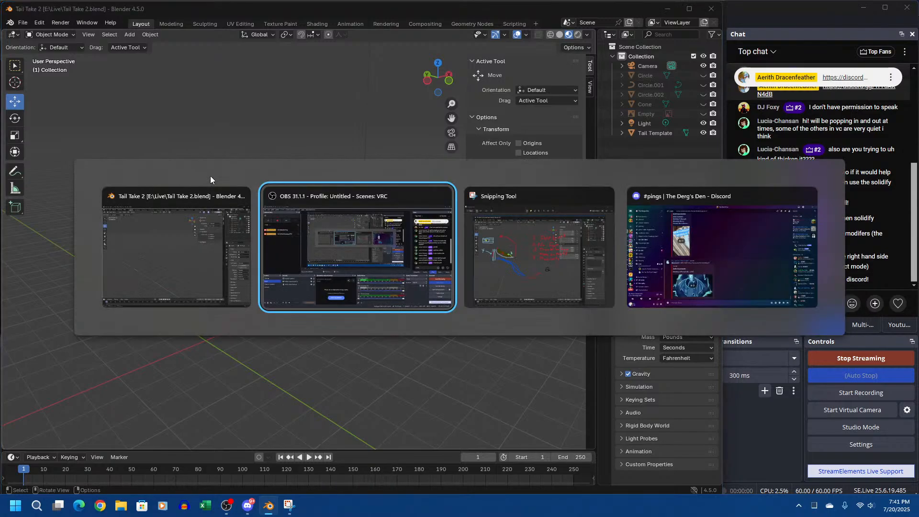
key("alt+Tab")
key("alt+Tab")
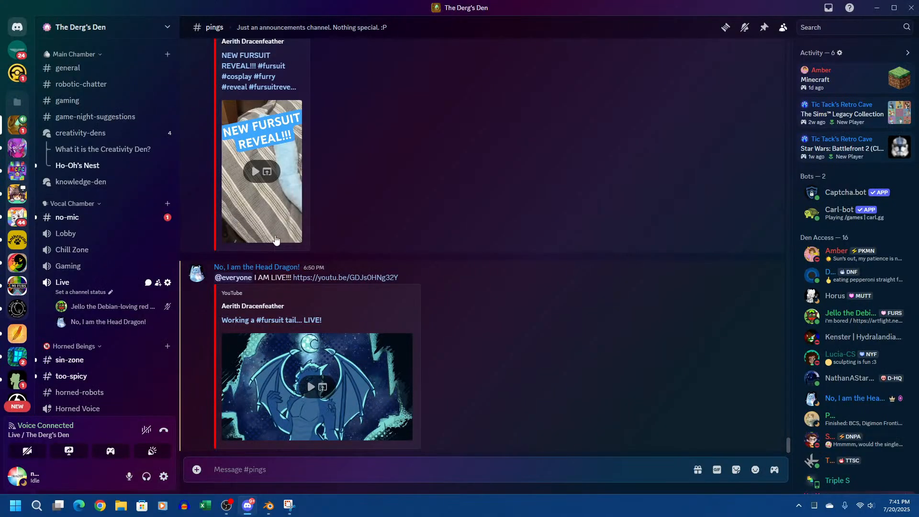
left_click(112, 221)
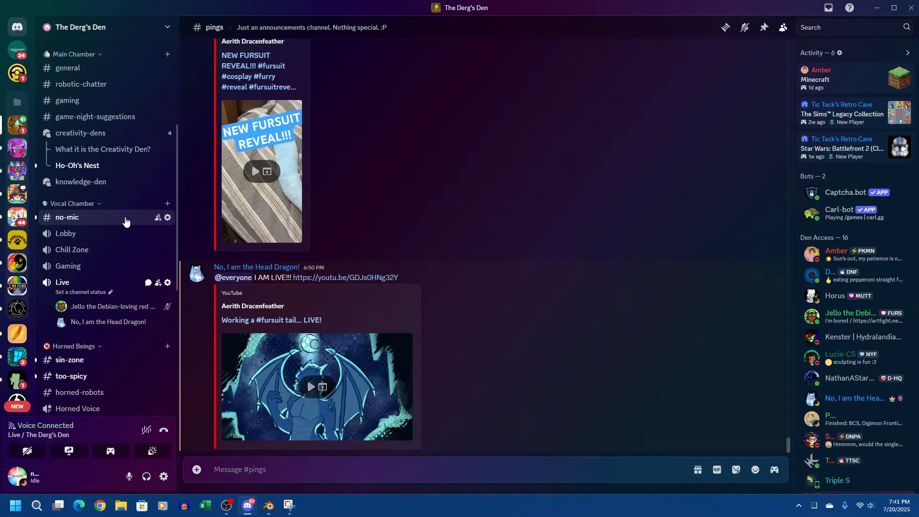
left_click(70, 215)
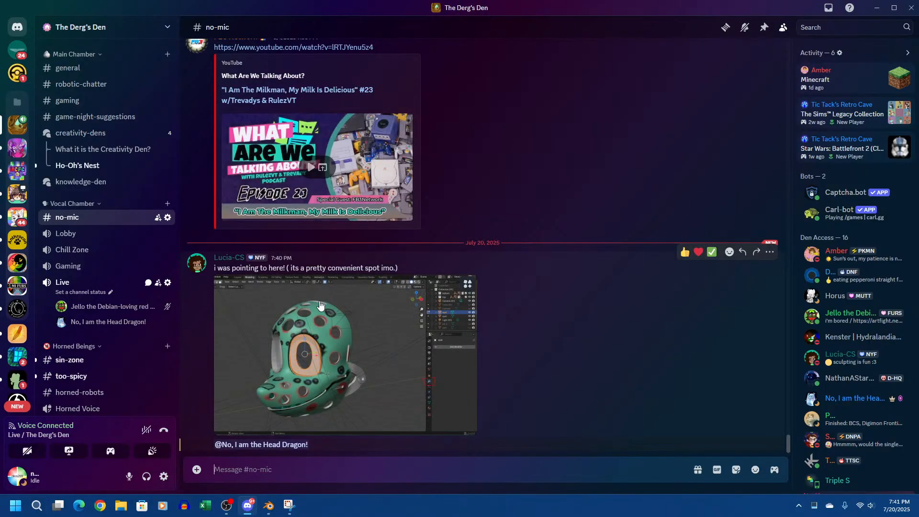
left_click(379, 322)
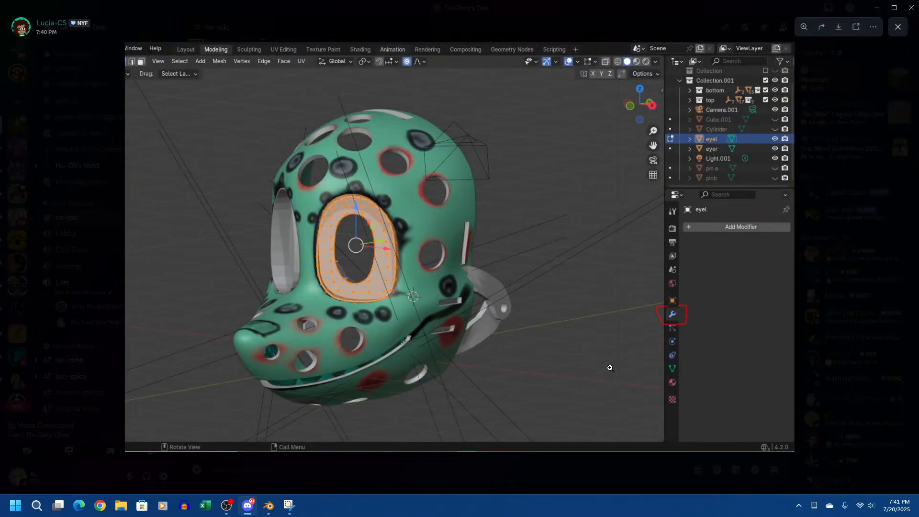
left_click(552, 30)
key("alt+Tab")
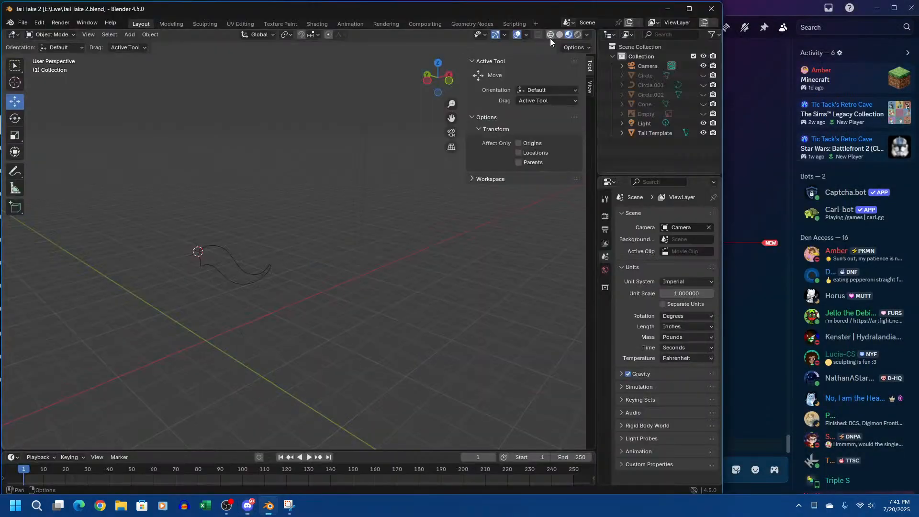
Bring back the grid-filled Tail Template.001 copy in Edit Mode, with the original Tail Template hidden
left_click(268, 264)
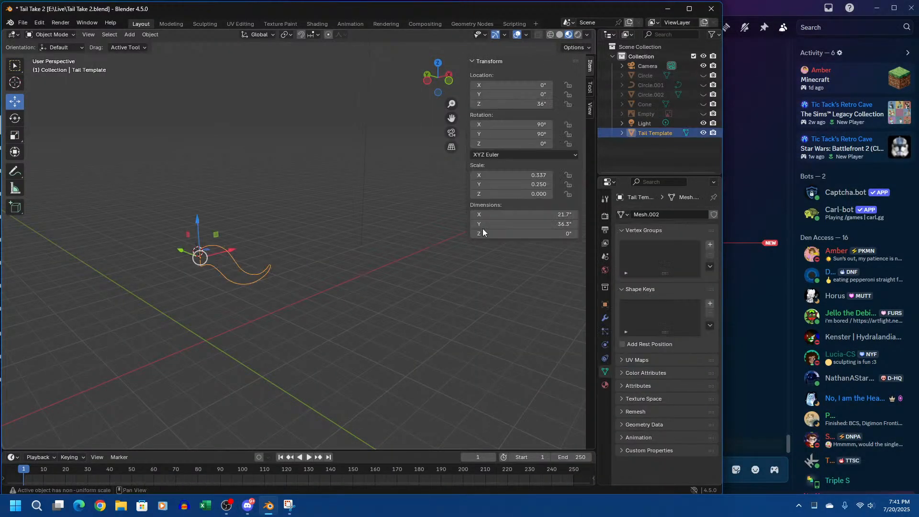
key("ctrl+c")
key("h")
key("ctrl+v")
key("Tab")
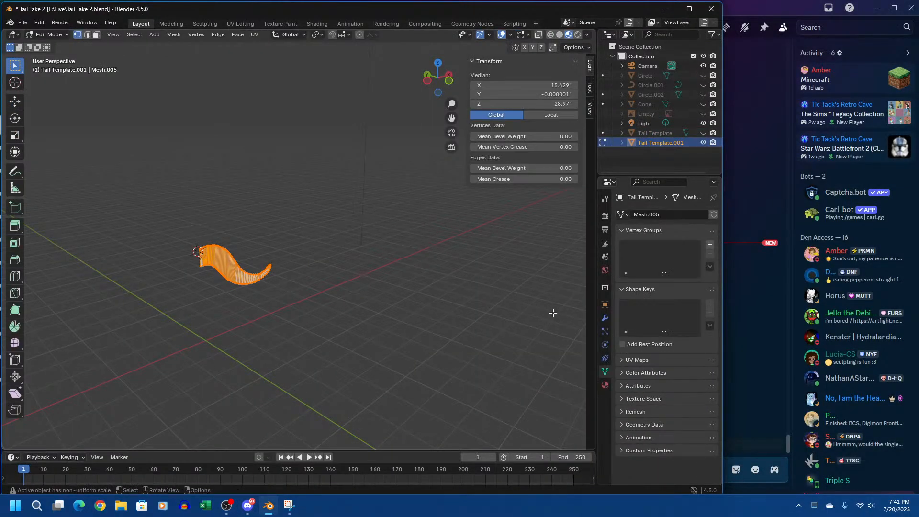
Add a Solidify modifier to Tail Template.001, switch to Object Mode and collapse the modifier's settings
left_click(605, 319)
left_click(638, 215)
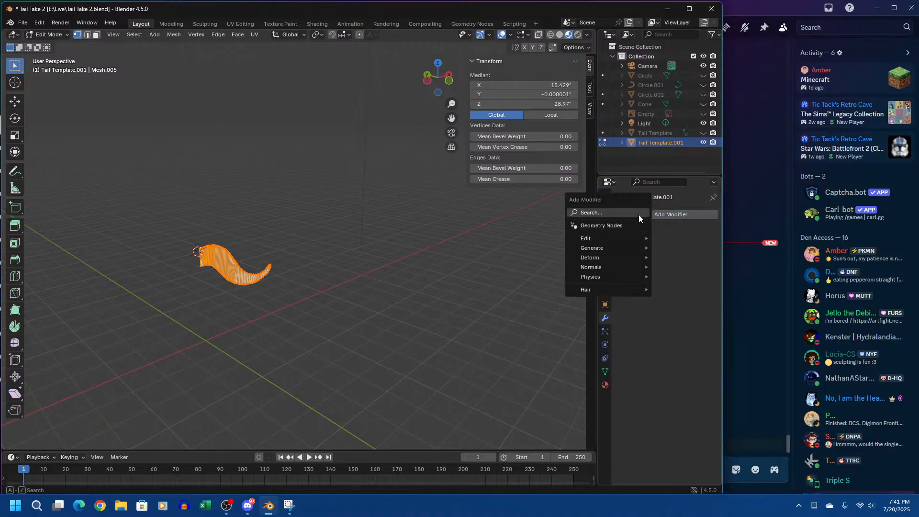
mouse_move(625, 238)
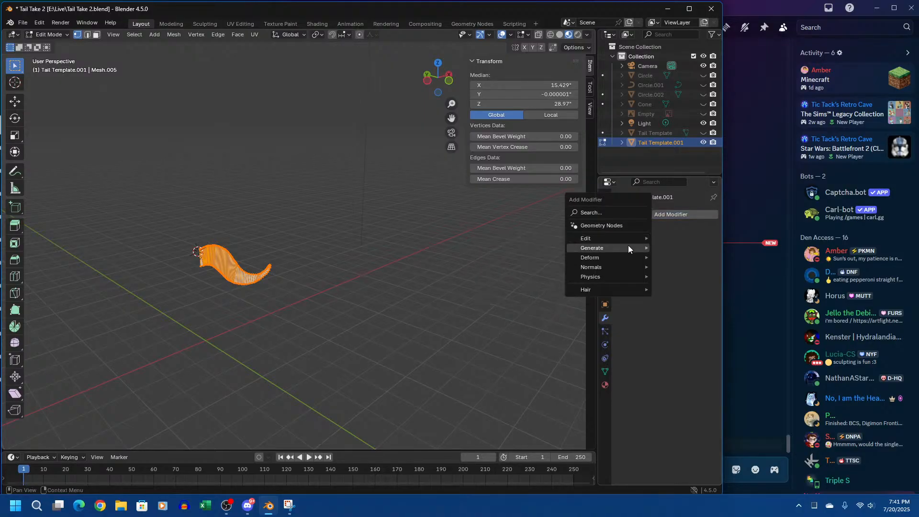
left_click(505, 363)
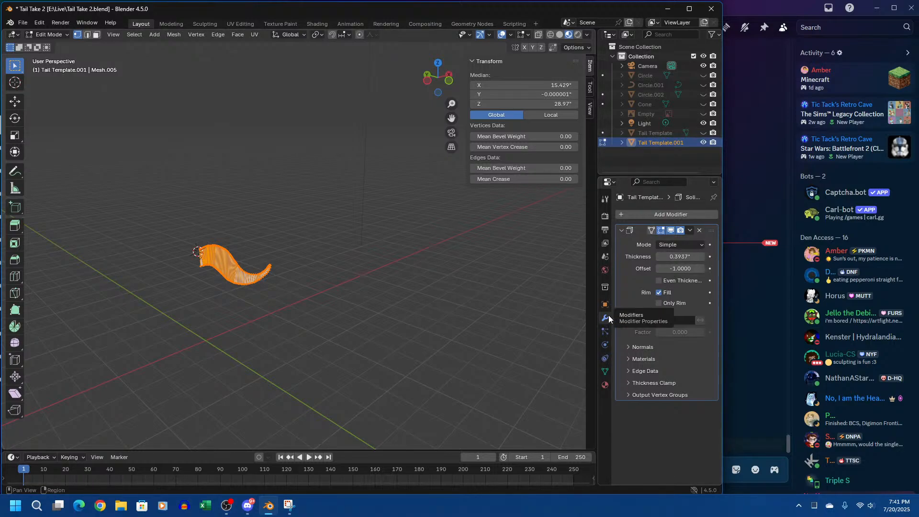
left_click(48, 35)
left_click(48, 43)
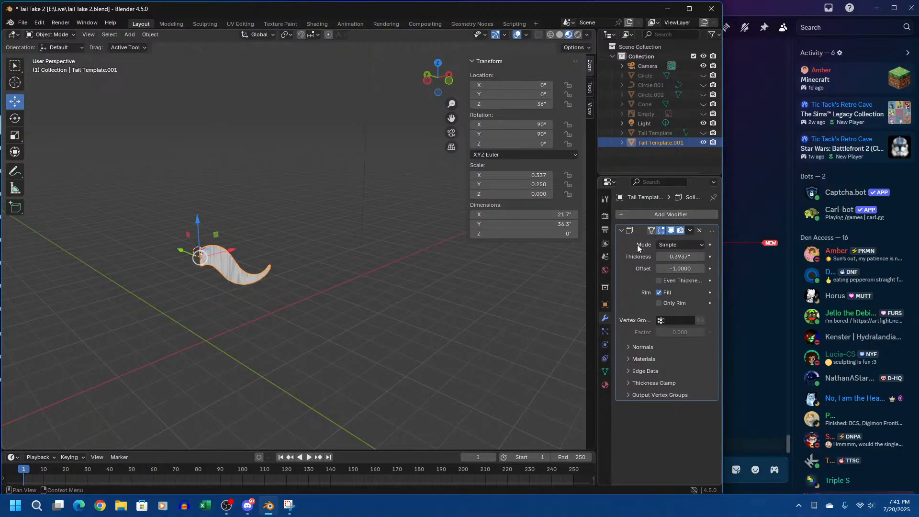
left_click(622, 231)
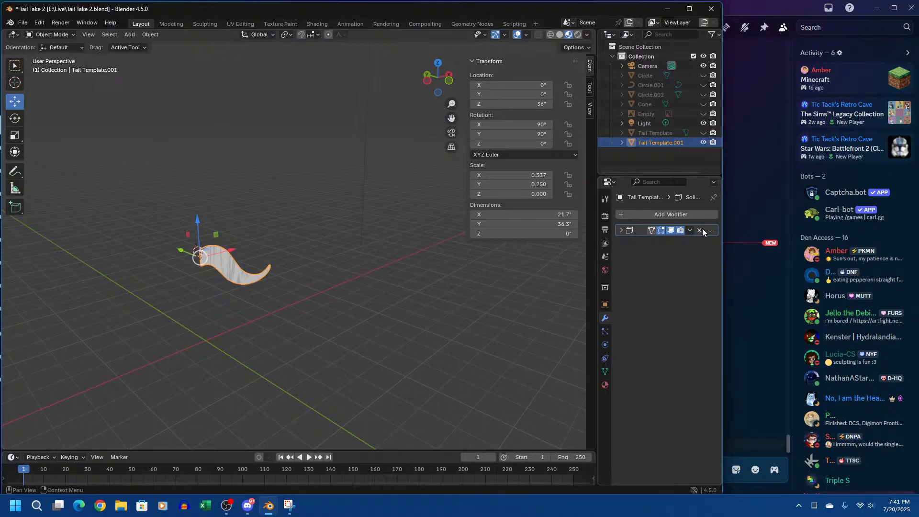
Unhide and select the original Tail Template outline, and hide the Tail Template.001 copy
left_click(665, 134)
left_click(703, 133)
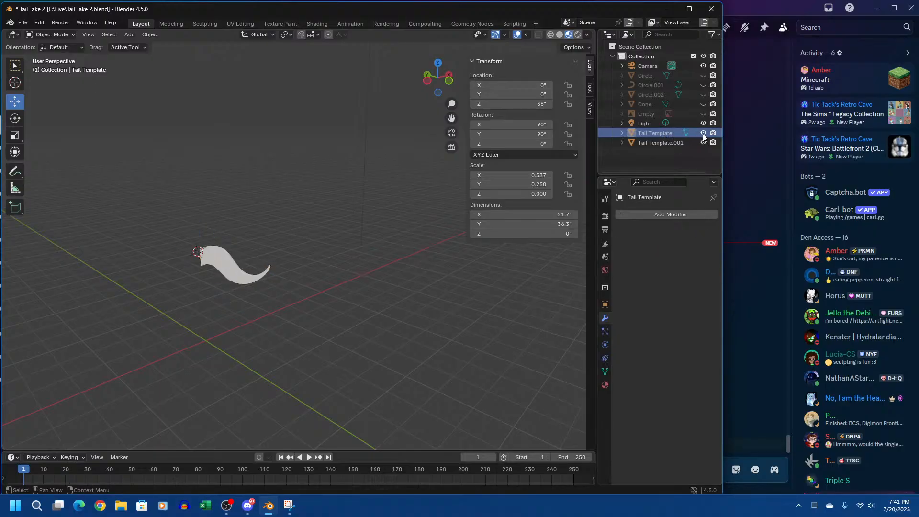
left_click(704, 142)
left_click(671, 134)
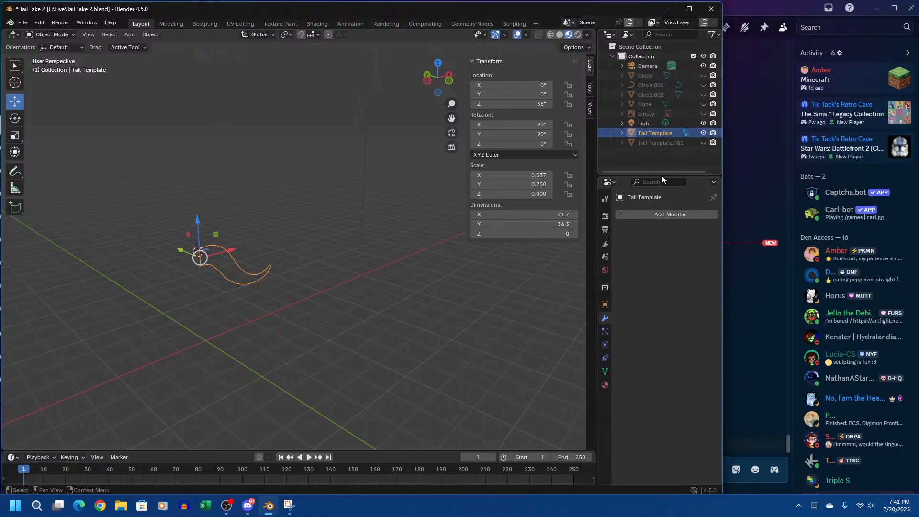
Add a Solidify modifier to the original Tail Template outline
left_click(661, 213)
mouse_move(636, 212)
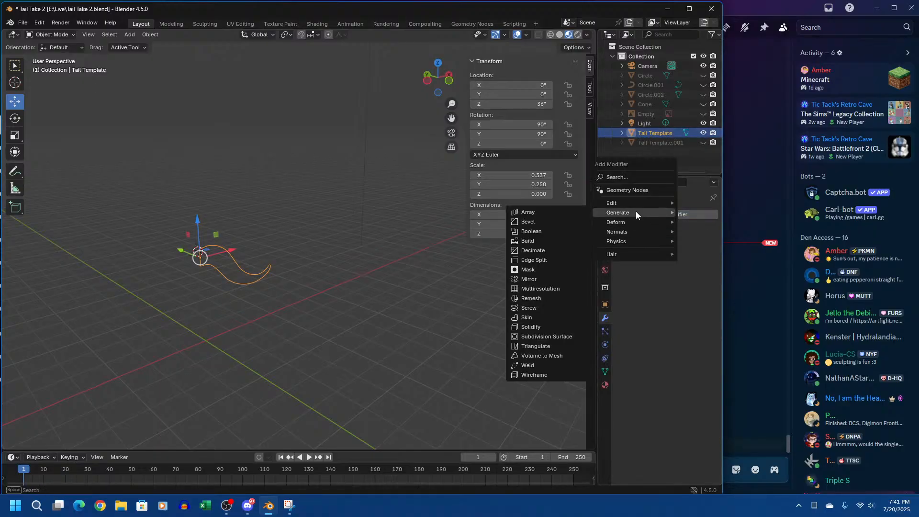
left_click(531, 327)
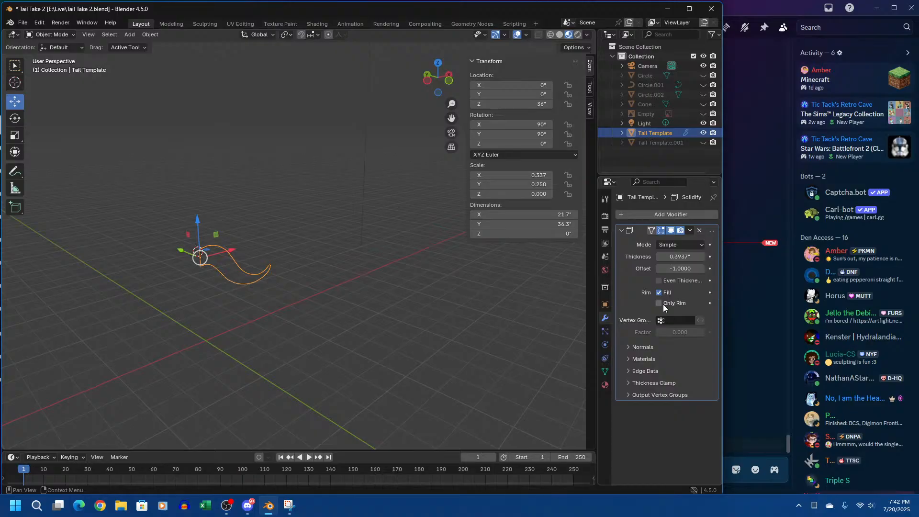
Examine the Solidify modifier's Normals, Materials, Edge Data, Thickness Clamp and Output Vertex Groups settings and the tail outline in the viewport
left_click(642, 346)
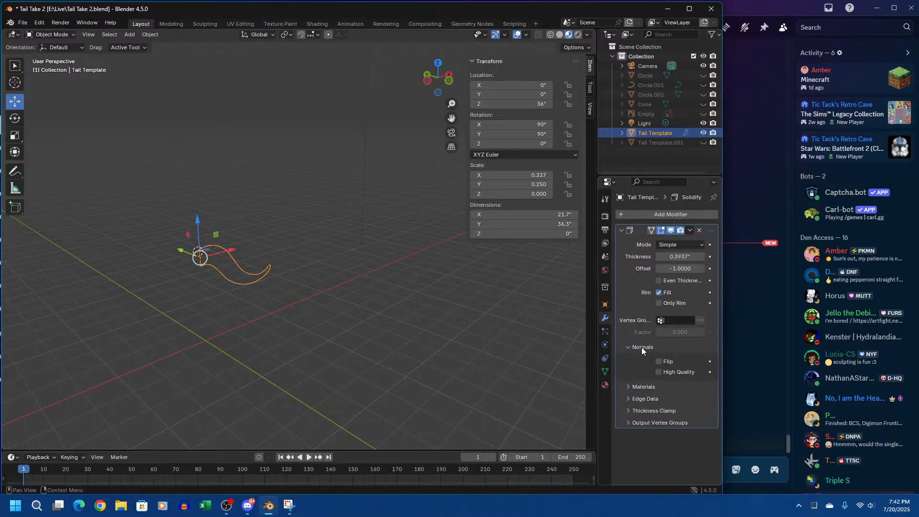
left_click(642, 346)
left_click(642, 358)
left_click(643, 358)
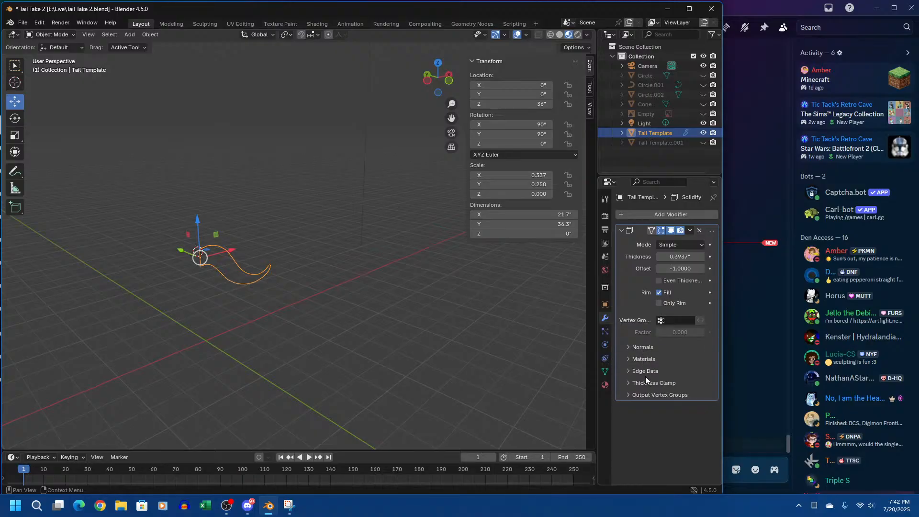
left_click(647, 372)
left_click(648, 371)
left_click(650, 383)
left_click(650, 383)
left_click(654, 395)
left_click(652, 393)
mouse_move(452, 285)
middle_mouse_down()
mouse_move(474, 285)
mouse_move(460, 284)
middle_mouse_up()
middle_click_drag(454, 281, 453, 283)
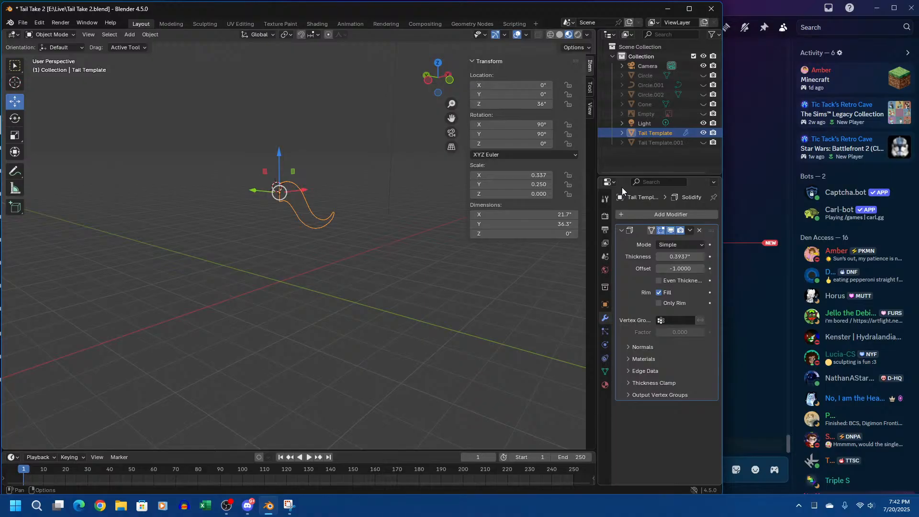
Check the stream chat in OBS and review the annotated tail design sketch in Snipping Tool, ending back in OBS
key("alt+Tab")
key("alt+Tab")
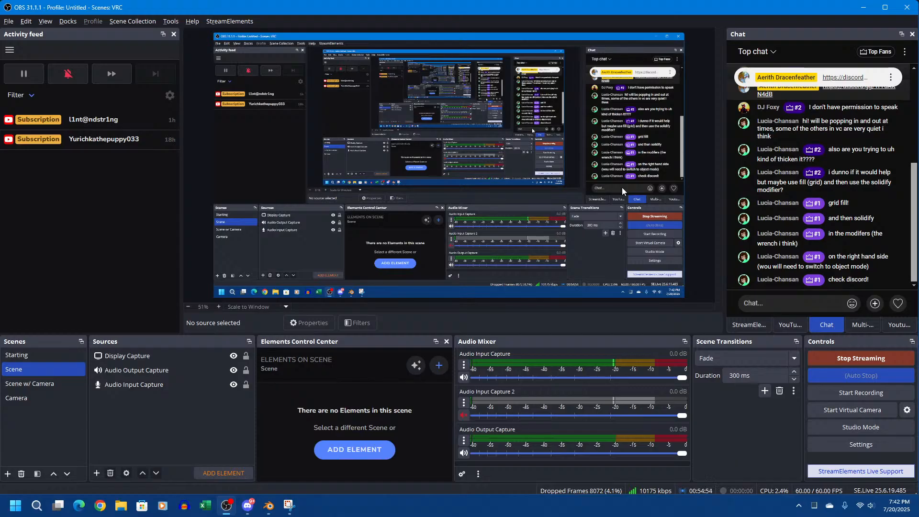
key("alt+Tab")
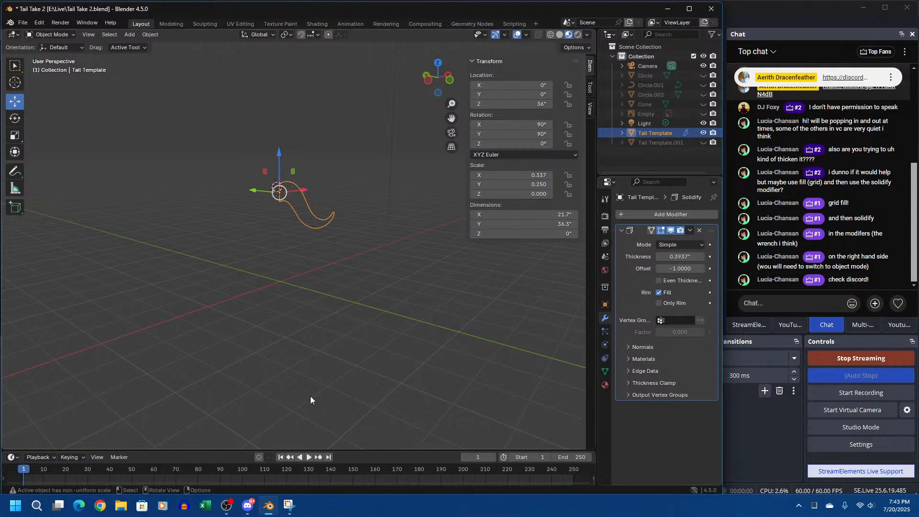
left_click(289, 505)
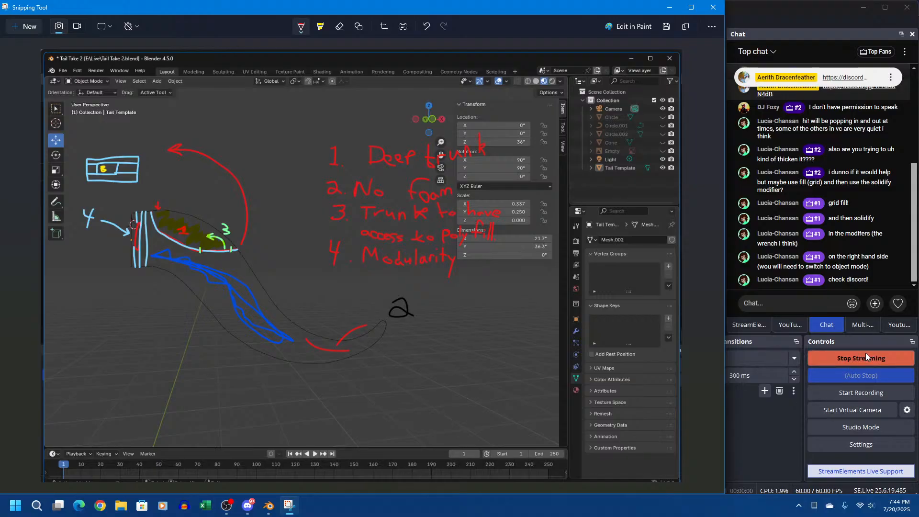
key("alt+Tab")
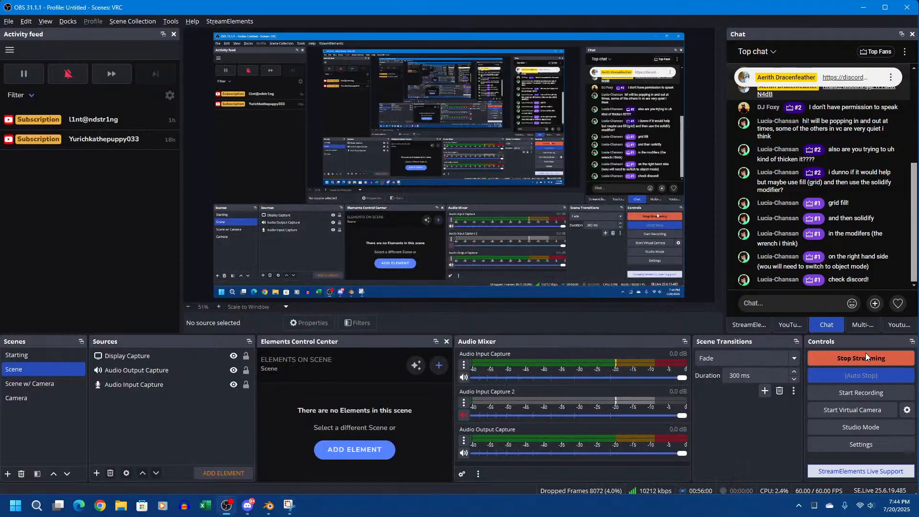